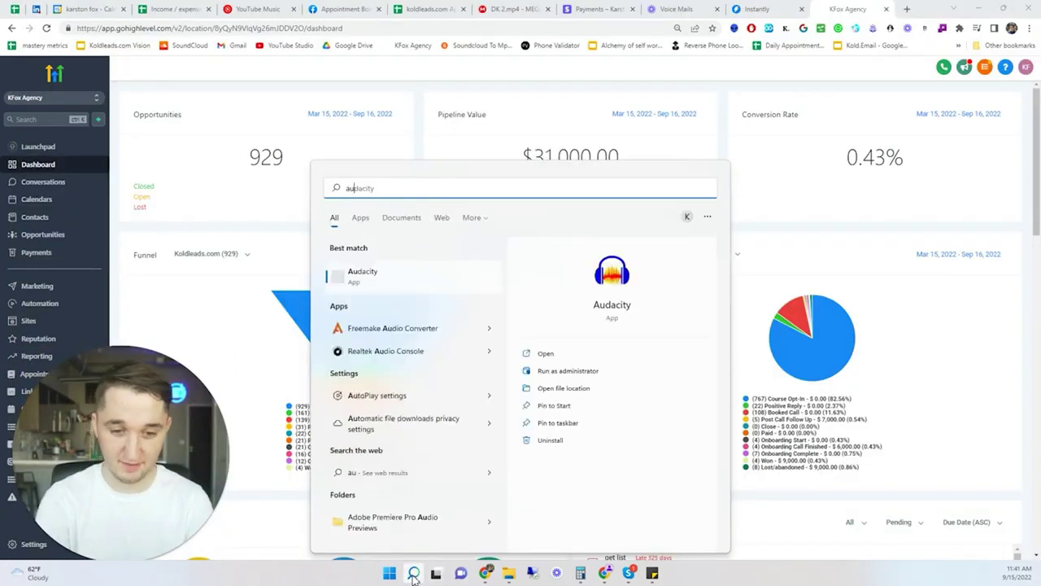
Step: Open Audacity and record about 12.5 seconds of speech with the Microphone (3- H4) input
{"action": "left_click", "coordinate": [370, 275]}
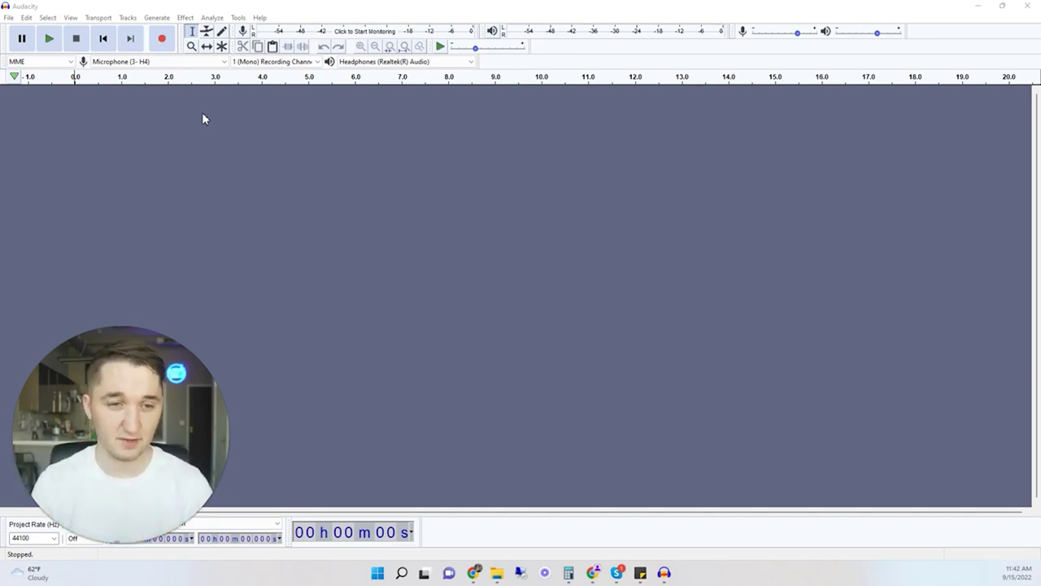
{"action": "left_click", "coordinate": [119, 62]}
{"action": "left_click", "coordinate": [140, 66]}
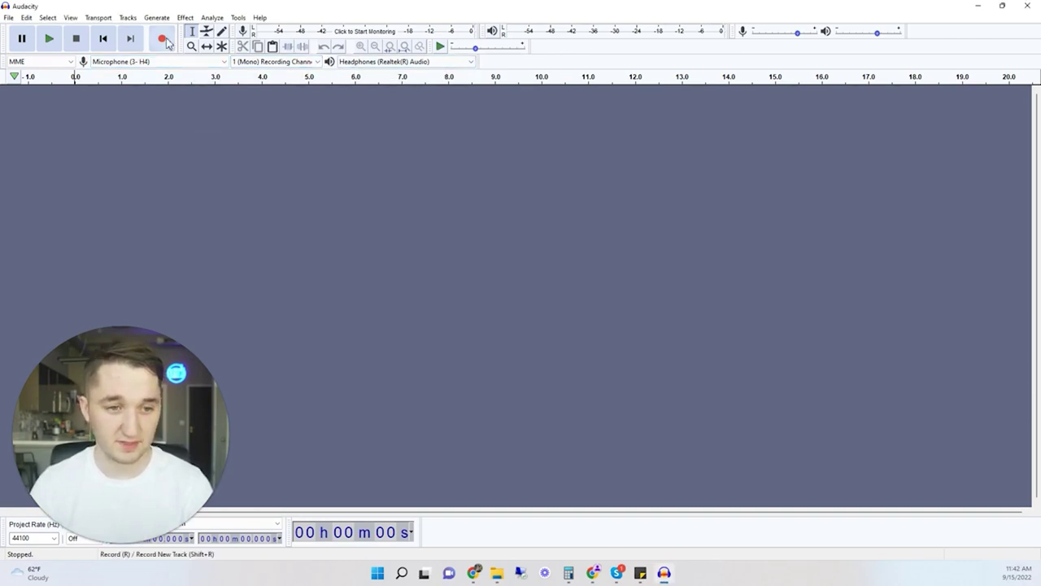
{"action": "left_click", "coordinate": [168, 40]}
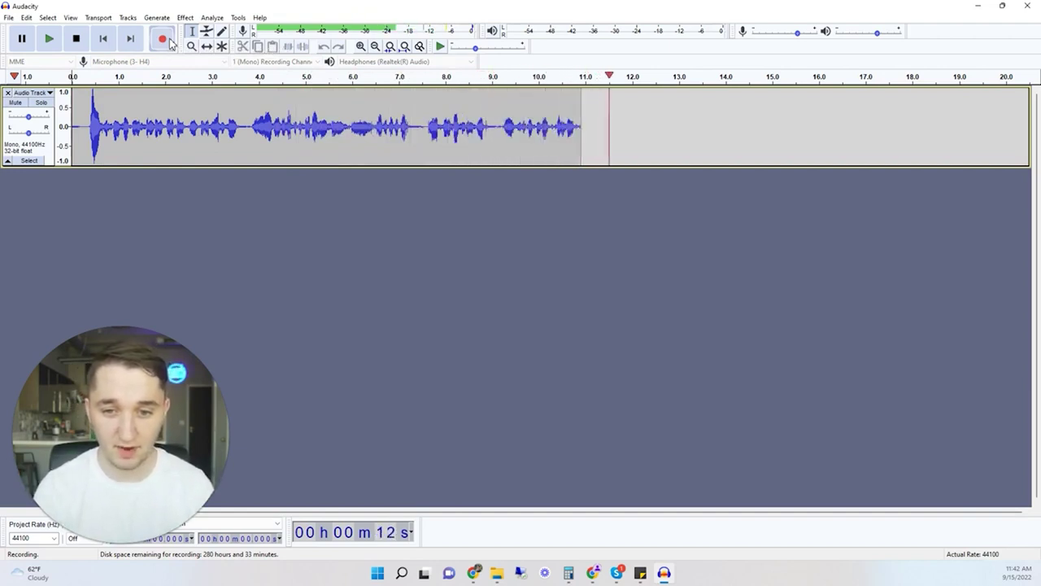
{"action": "key", "text": "space"}
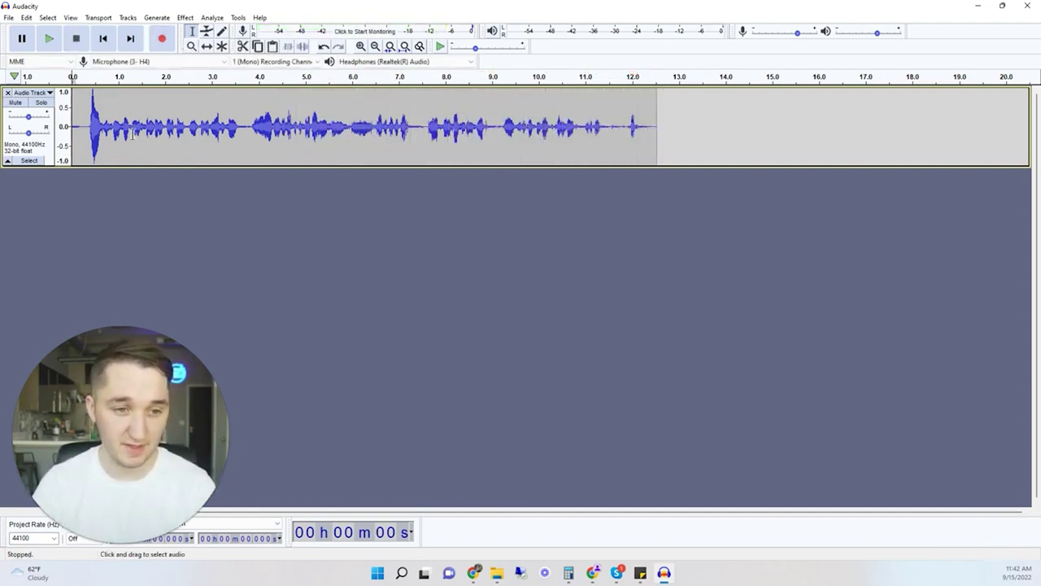
Step: Try to amplify only the speech after the loud opening peak to a new peak amplitude of 0.0 dB
{"action": "left_click_drag", "start_coordinate": [112, 132], "coordinate": [665, 134]}
{"action": "left_click", "coordinate": [97, 132]}
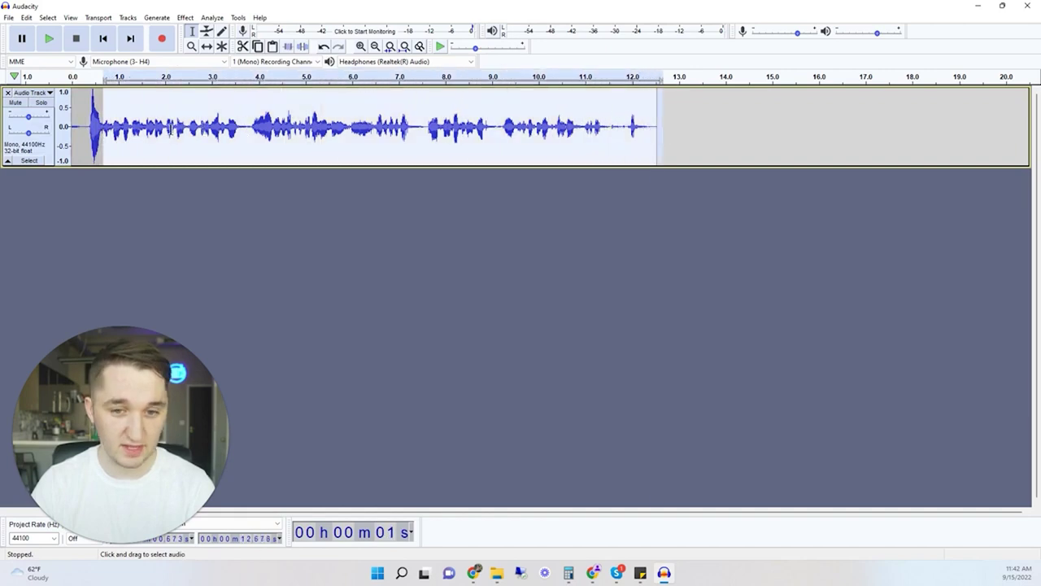
{"action": "left_click", "coordinate": [212, 17]}
{"action": "left_click", "coordinate": [236, 45]}
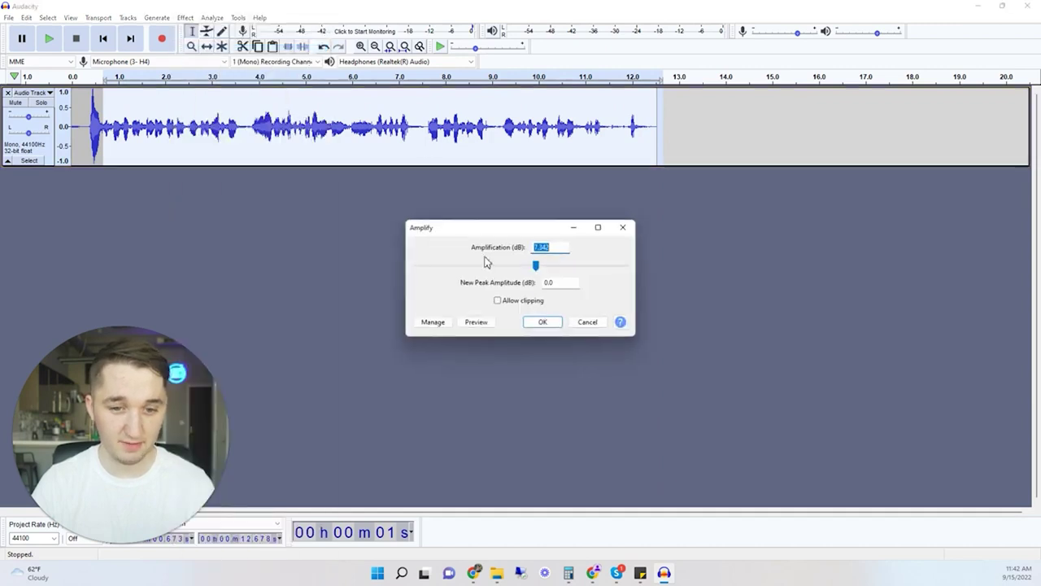
{"action": "left_click", "coordinate": [559, 248]}
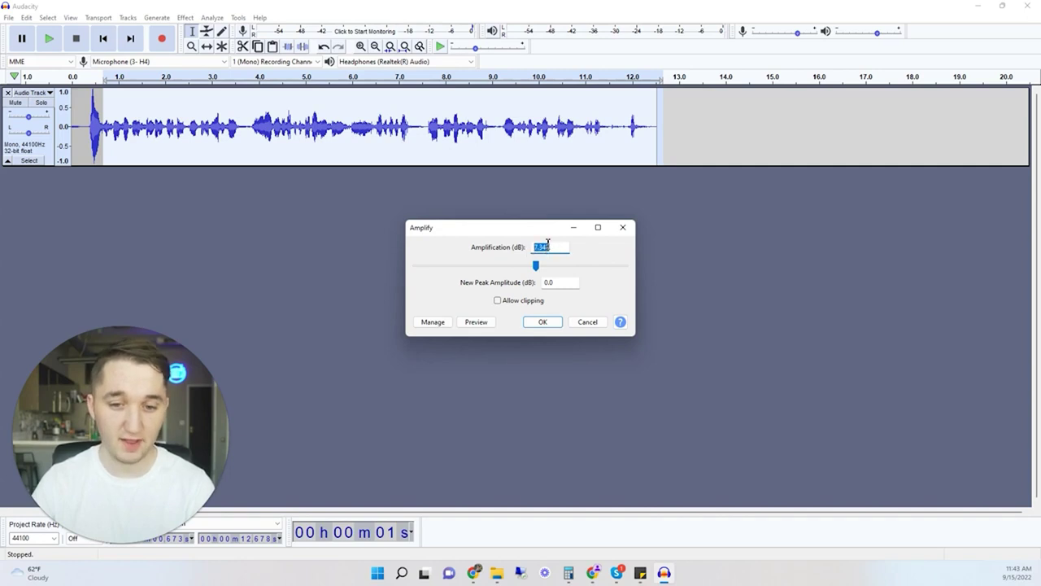
{"action": "left_click", "coordinate": [541, 323]}
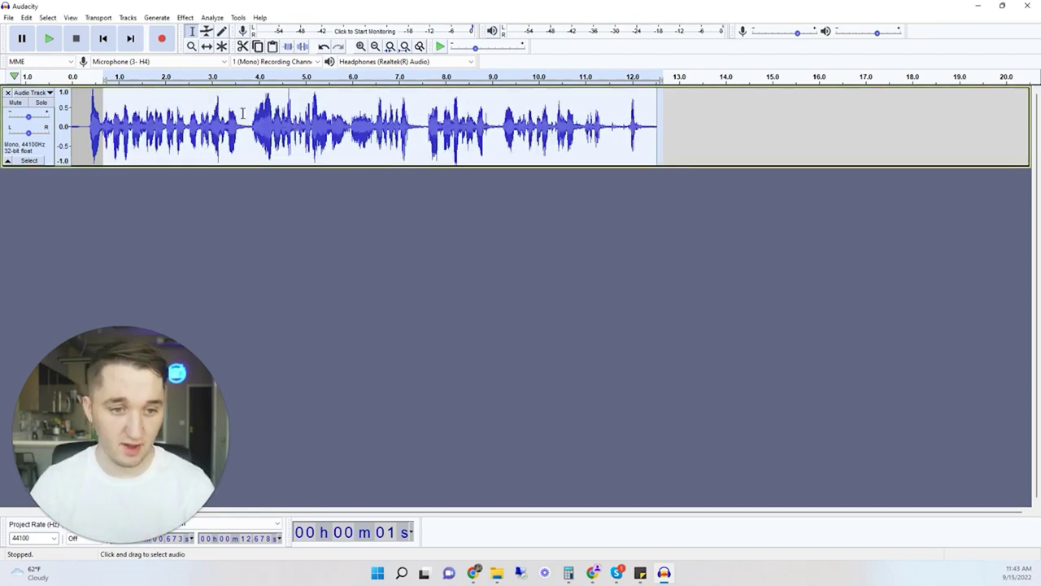
Step: Undo the last amplification of the recording
{"action": "left_click_drag", "start_coordinate": [121, 129], "coordinate": [303, 131]}
{"action": "left_click_drag", "start_coordinate": [112, 137], "coordinate": [161, 126]}
{"action": "left_click", "coordinate": [89, 127]}
{"action": "key", "text": "ctrl+z"}
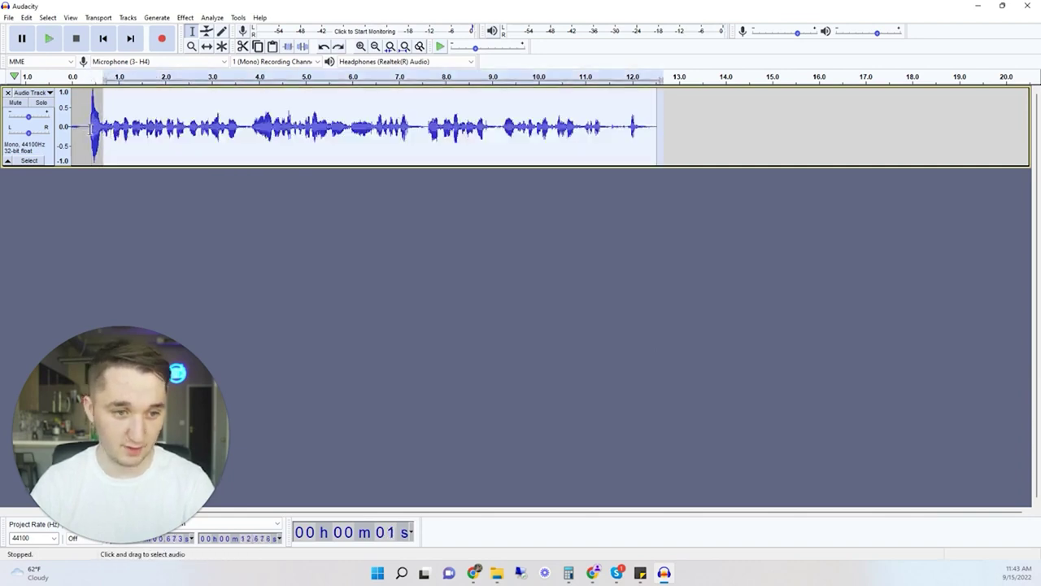
Step: Amplify the recording by 0.089 dB from just before the loud opening peak to the end
{"action": "left_click_drag", "start_coordinate": [88, 124], "coordinate": [660, 126]}
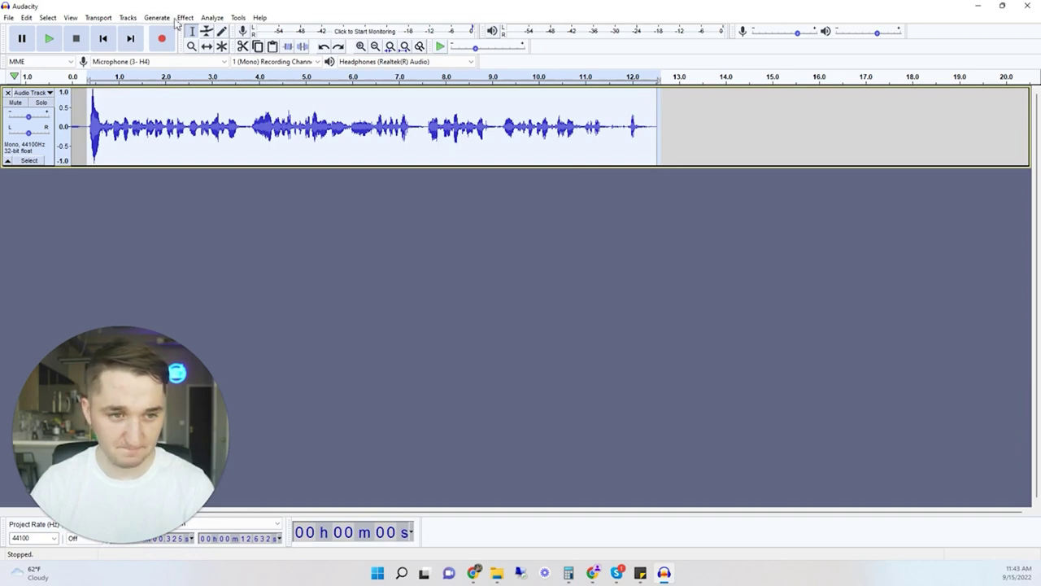
{"action": "left_click", "coordinate": [211, 17]}
{"action": "mouse_move", "coordinate": [184, 17]}
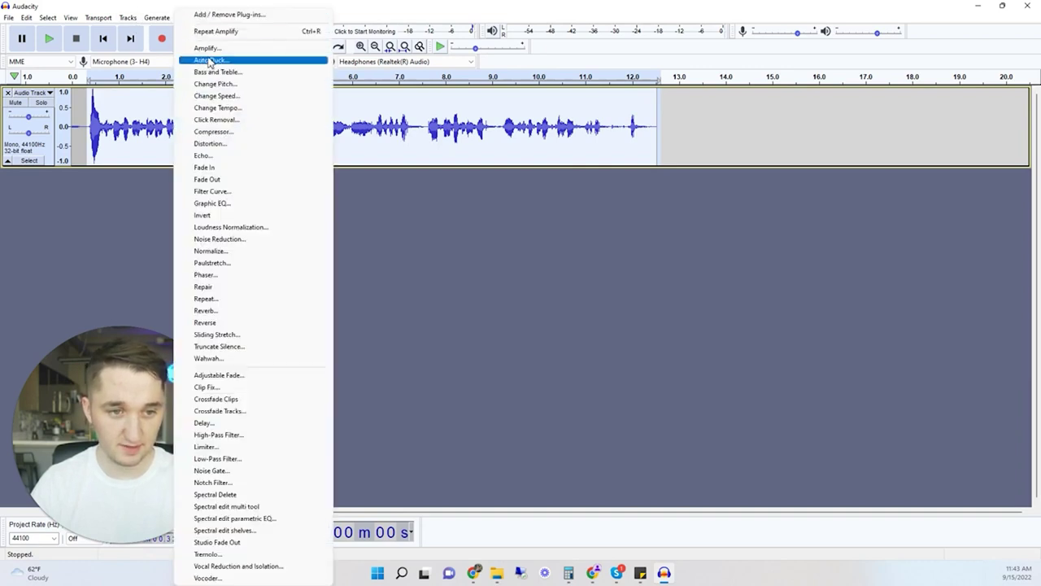
{"action": "left_click", "coordinate": [208, 48]}
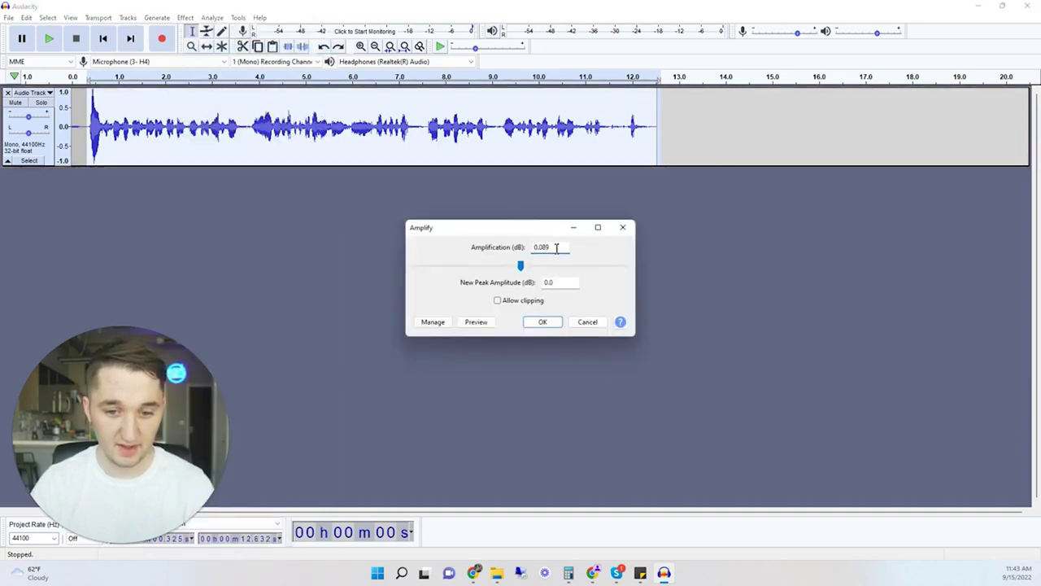
{"action": "left_click", "coordinate": [541, 322]}
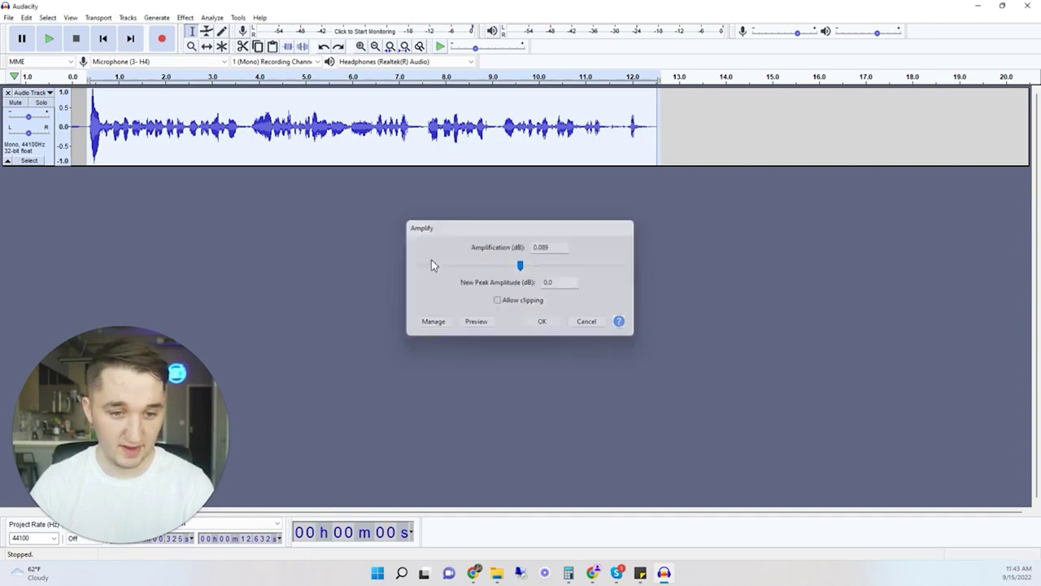
Step: Amplify the speech after the loud opening peak, from about 0.7 seconds to the end, by 7.254 dB
{"action": "left_click", "coordinate": [100, 110]}
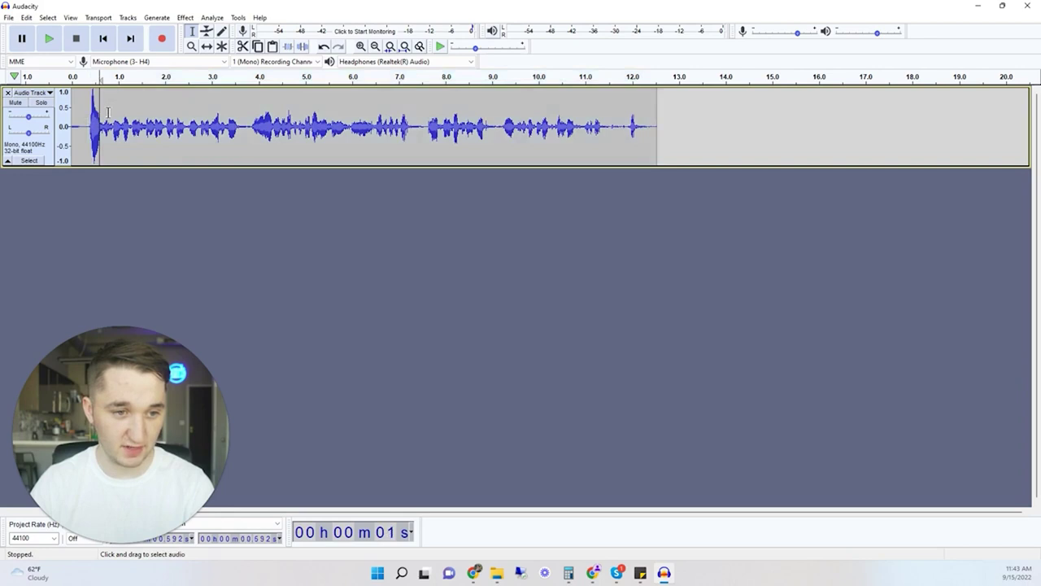
{"action": "left_click", "coordinate": [105, 129]}
{"action": "left_click_drag", "start_coordinate": [106, 128], "coordinate": [664, 127]}
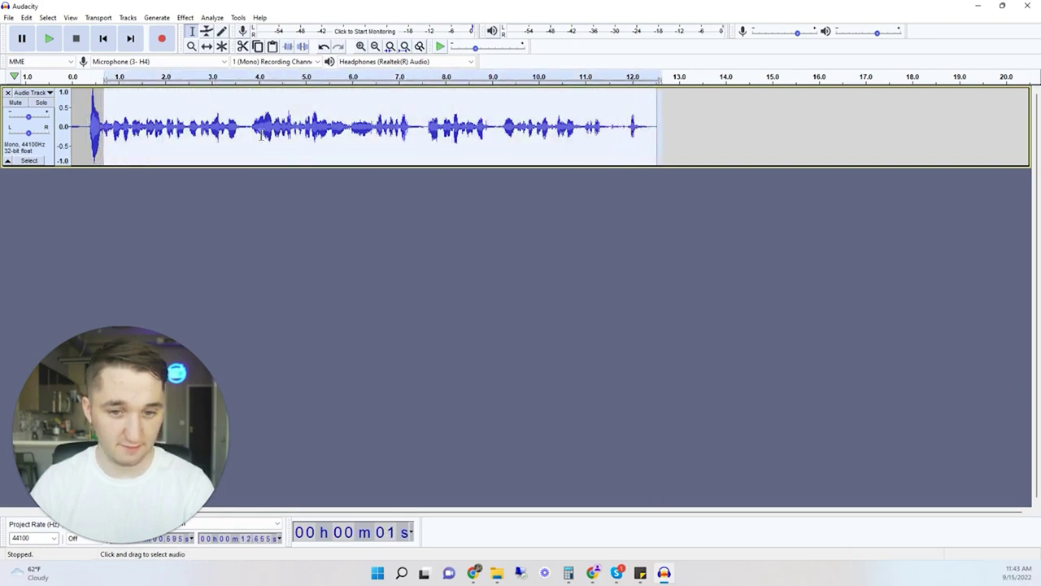
{"action": "left_click", "coordinate": [185, 17]}
{"action": "left_click", "coordinate": [218, 45]}
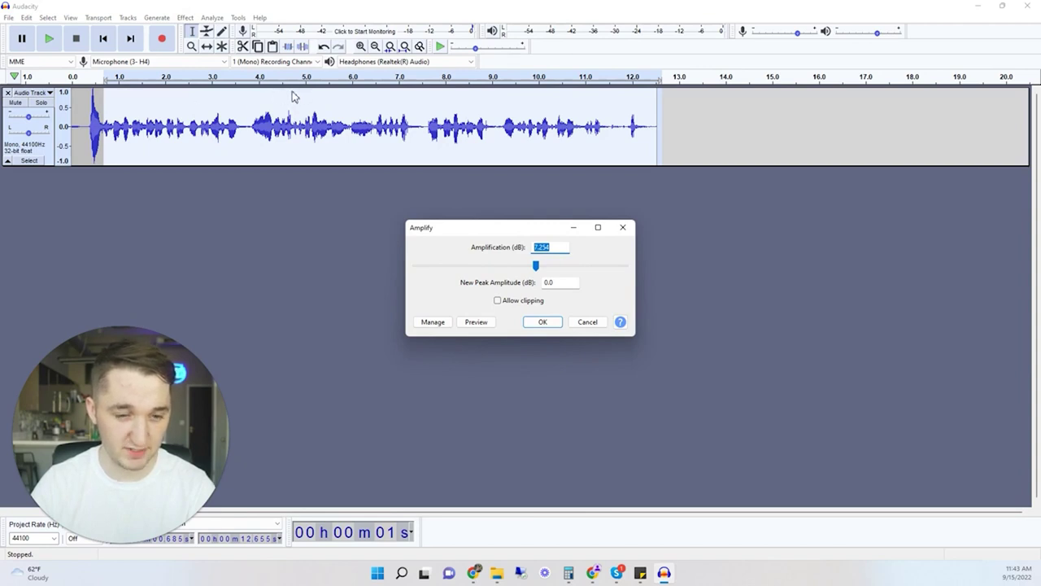
{"action": "left_click", "coordinate": [544, 322]}
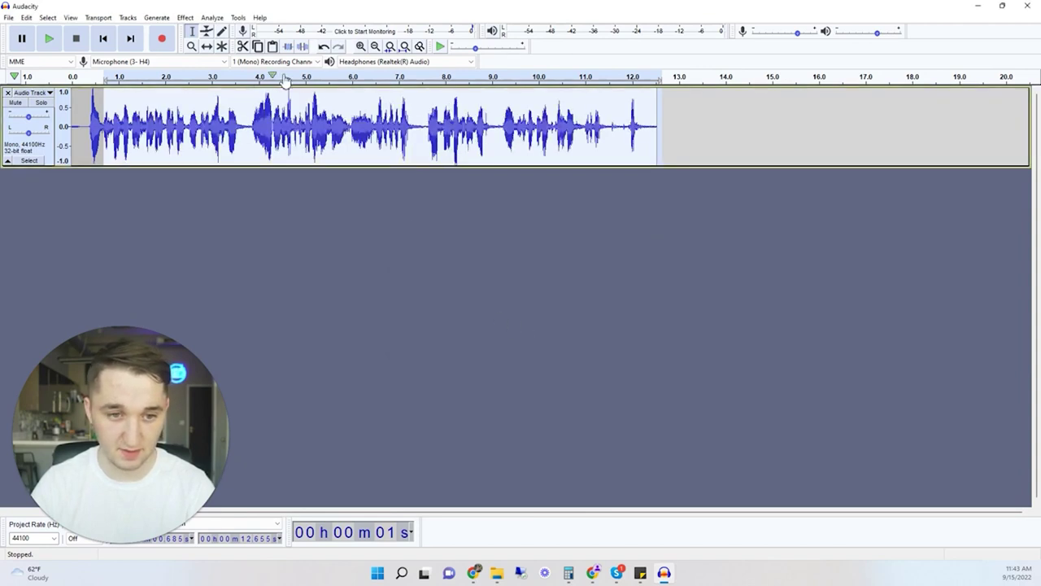
Step: Play back a few seconds of the amplified speech, starting just after the opening peak
{"action": "left_click", "coordinate": [108, 119]}
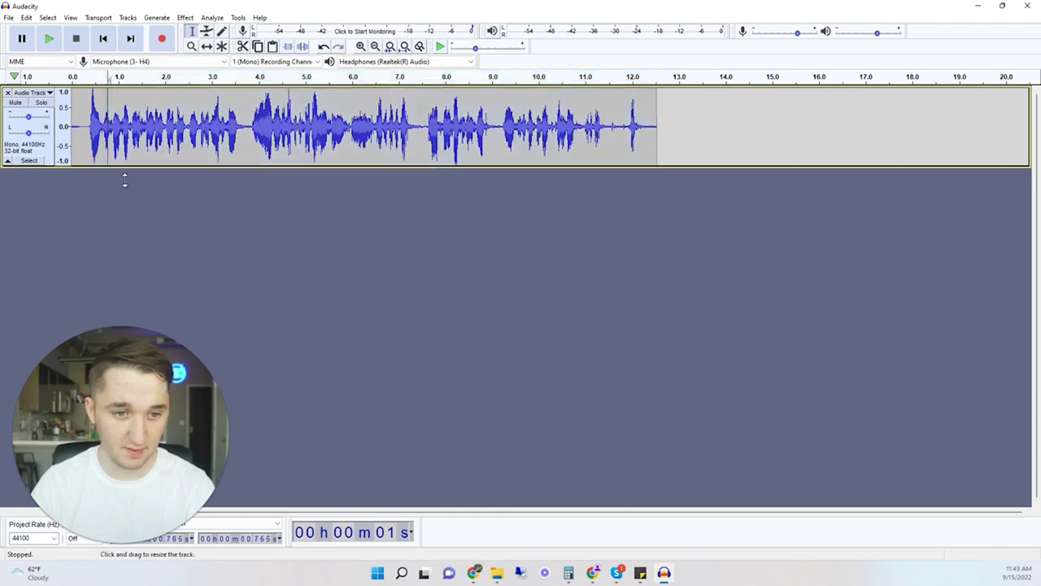
{"action": "key", "text": "space"}
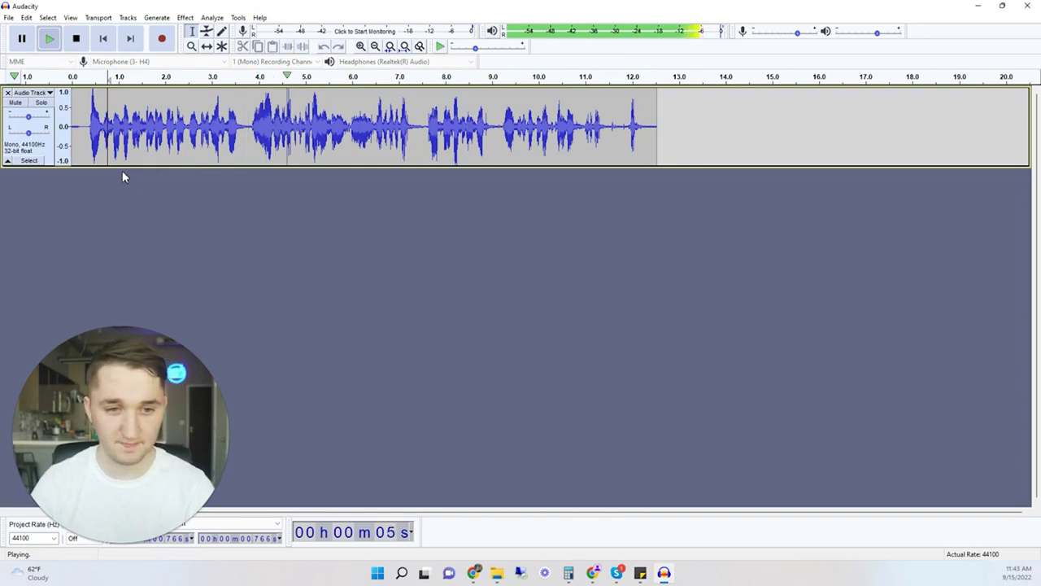
{"action": "key", "text": "space"}
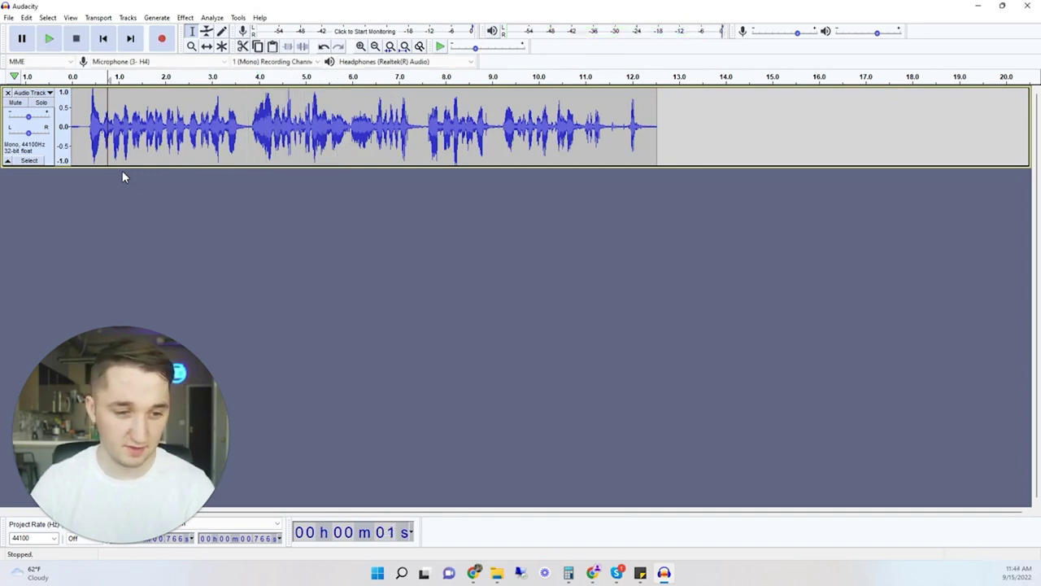
Step: Export the recording to the Downloads folder as an MP3 named "voicemail 9-15 test" and close Audacity
{"action": "left_click", "coordinate": [84, 129]}
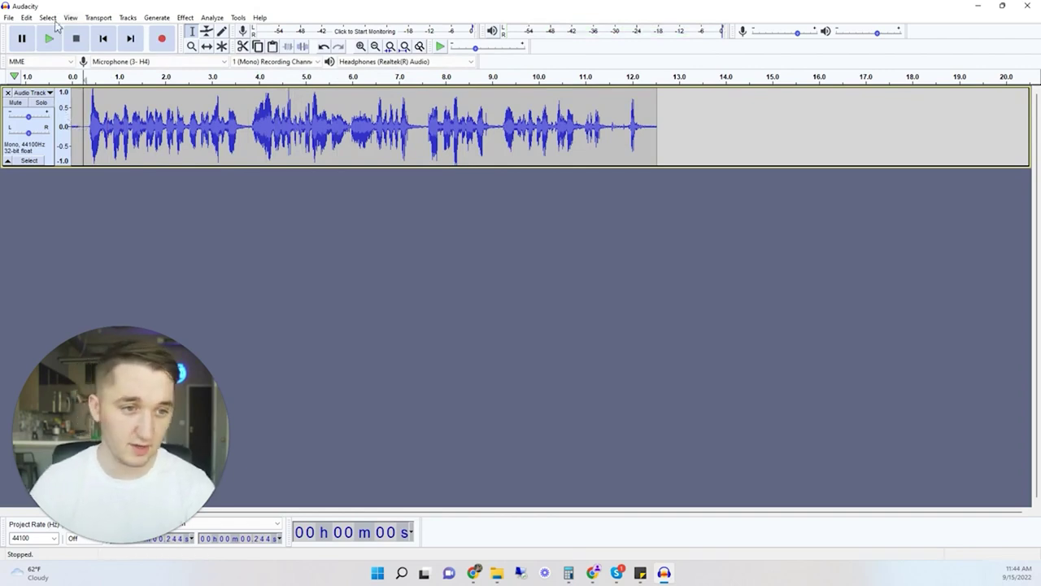
{"action": "left_click", "coordinate": [8, 17]}
{"action": "left_click", "coordinate": [186, 165]}
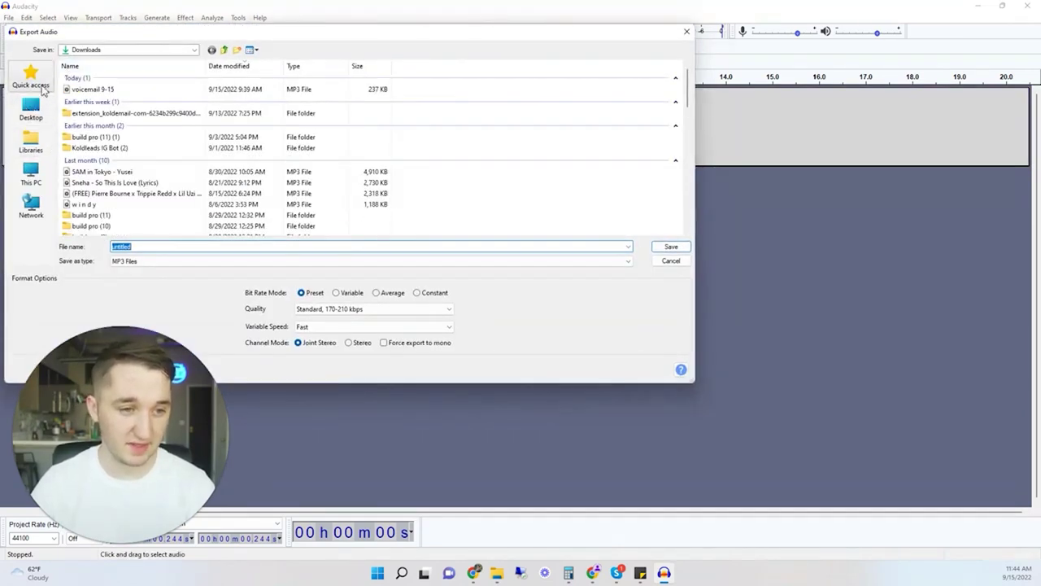
{"action": "left_click", "coordinate": [139, 91]}
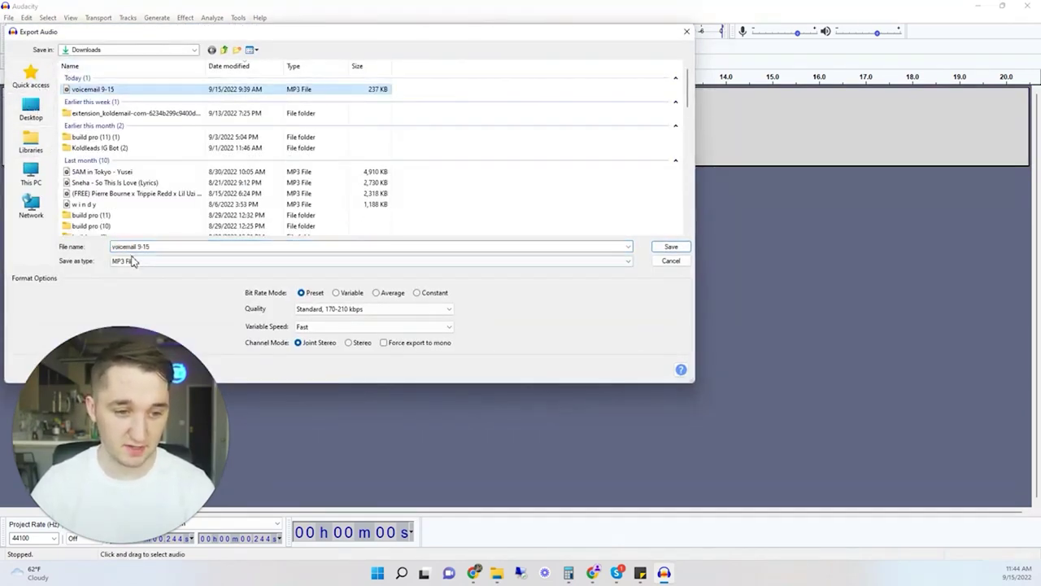
{"action": "left_click", "coordinate": [168, 248]}
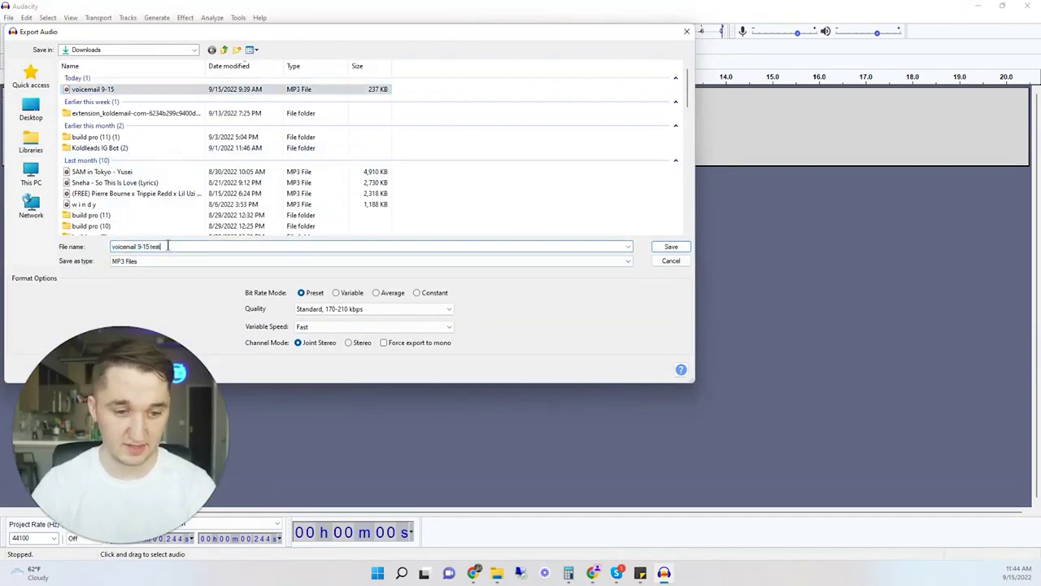
{"action": "key", "text": "Return"}
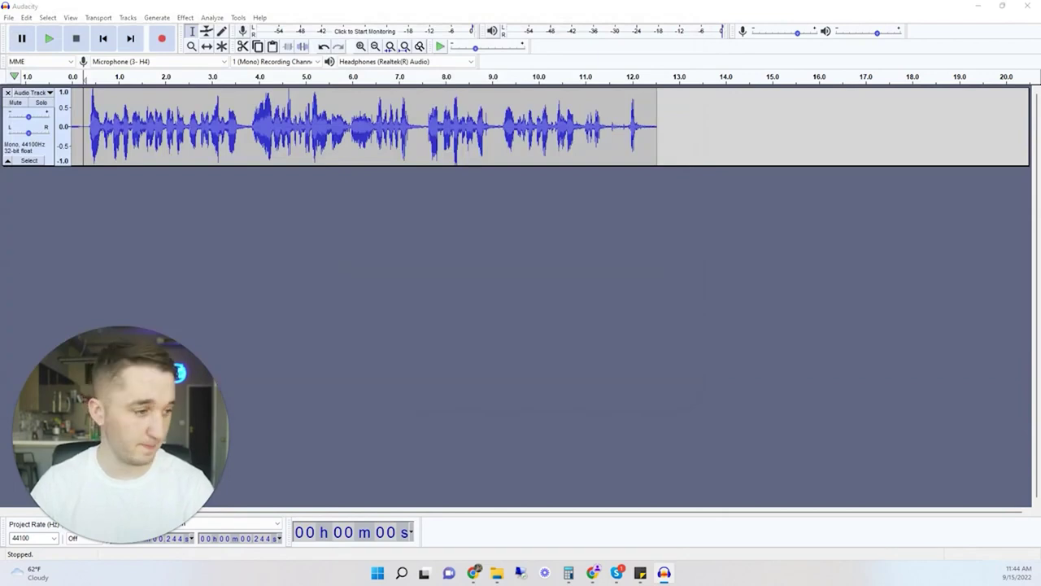
{"action": "left_click", "coordinate": [479, 321]}
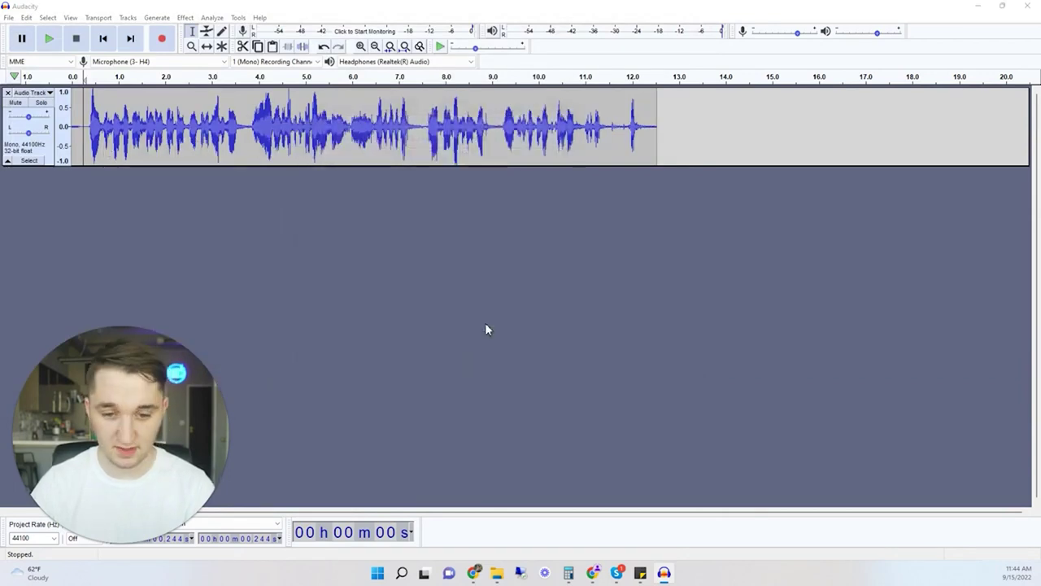
{"action": "left_click", "coordinate": [1038, 11]}
{"action": "left_click", "coordinate": [543, 285]}
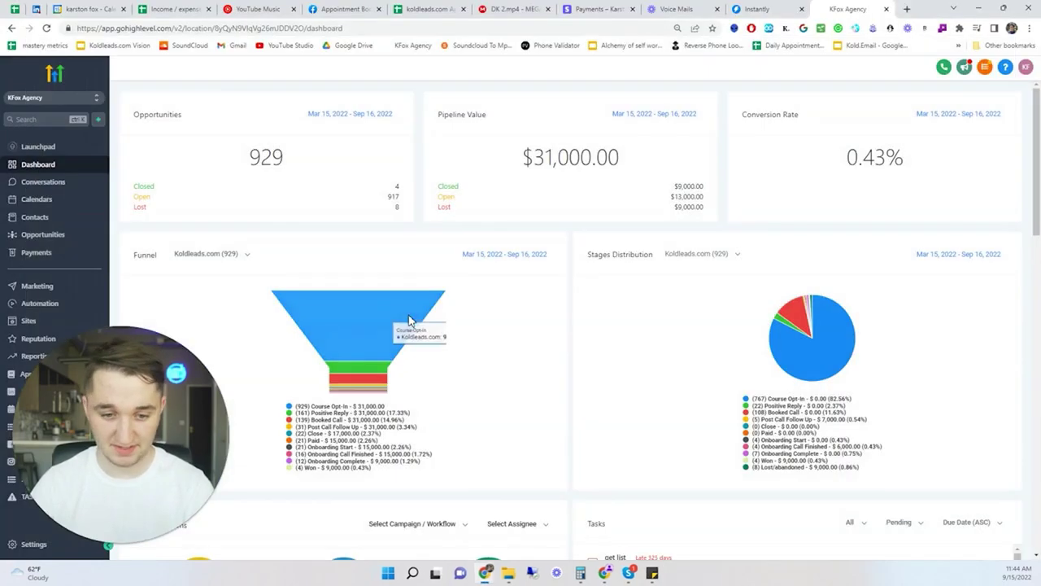
Step: Play the exported "voicemail 9-15 test" file from the Downloads folder to check it, closing the player and folder when done
{"action": "left_click", "coordinate": [506, 575]}
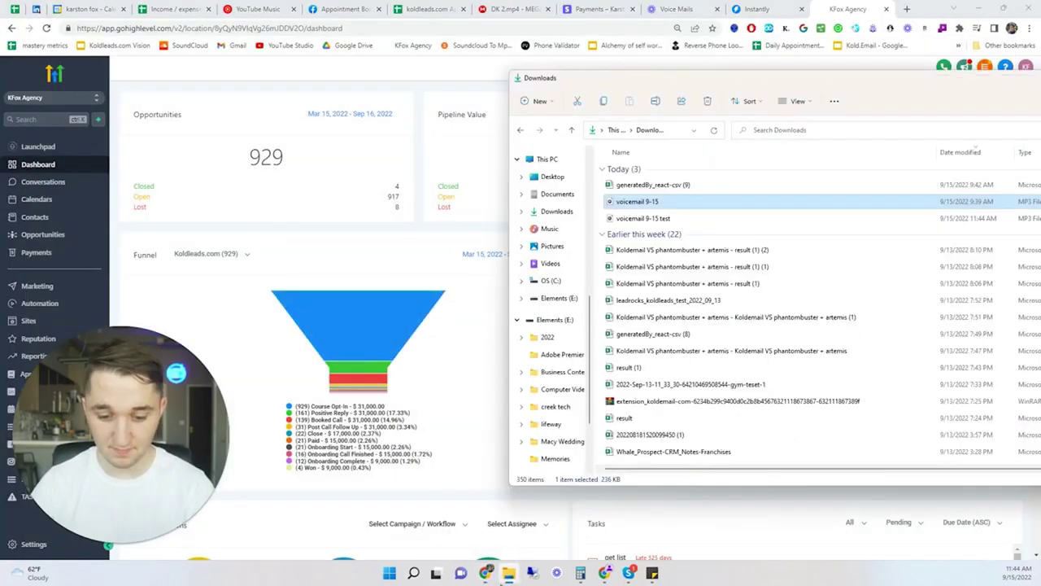
{"action": "left_click", "coordinate": [647, 219]}
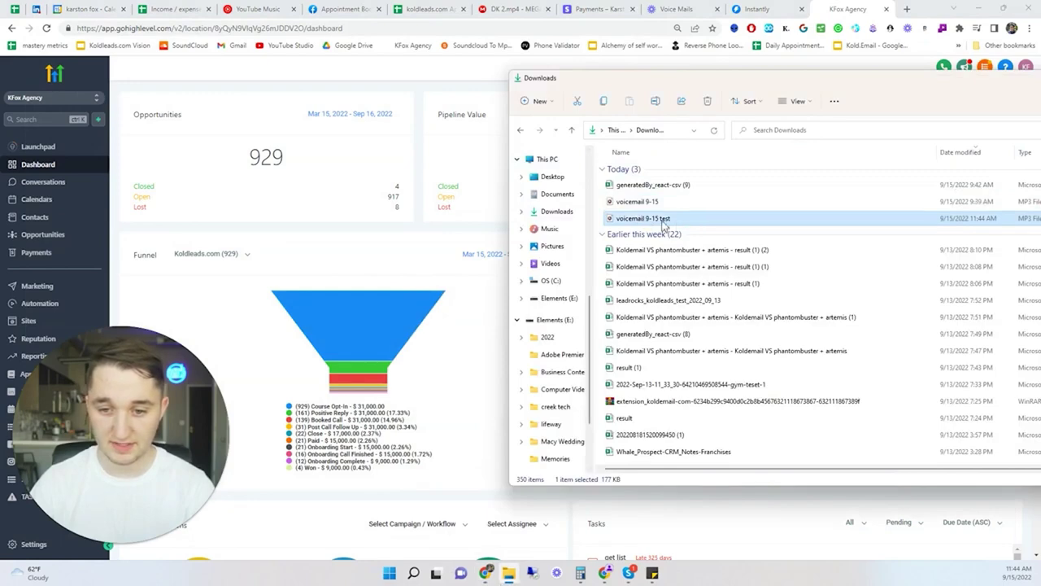
{"action": "left_click_drag", "start_coordinate": [688, 79], "coordinate": [416, 64]}
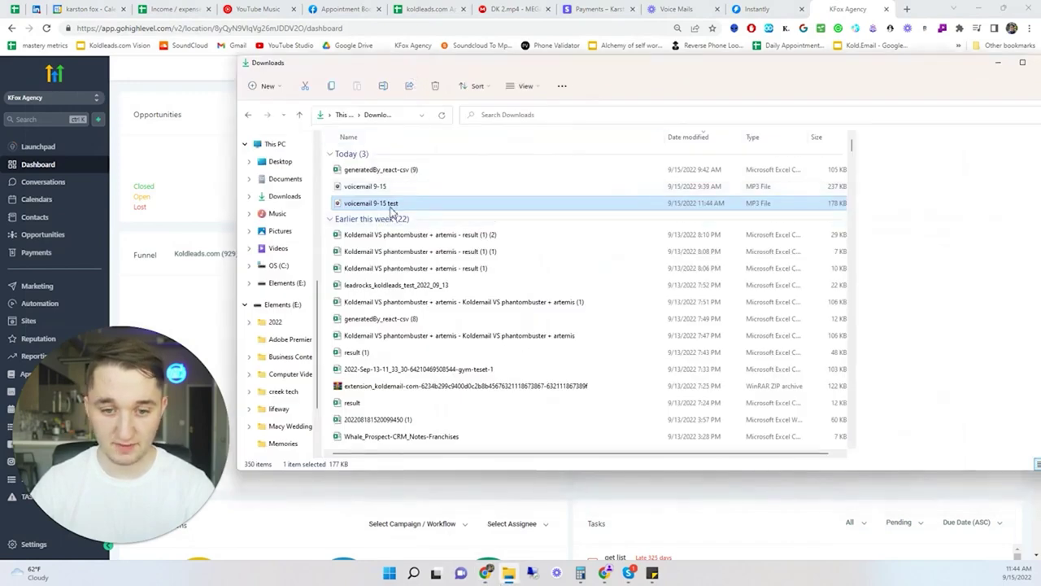
{"action": "double_click", "coordinate": [382, 205]}
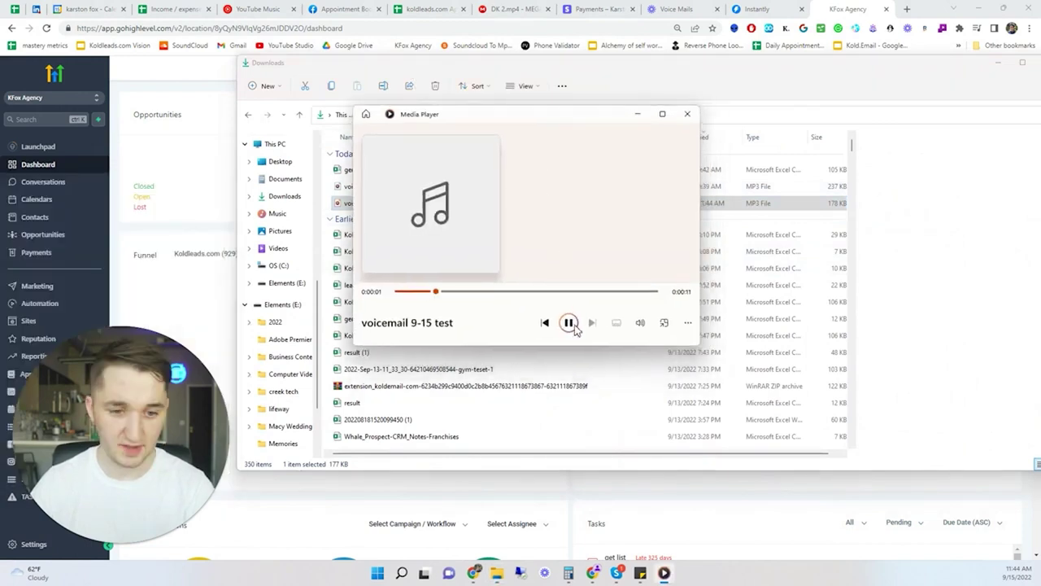
{"action": "left_click", "coordinate": [569, 323]}
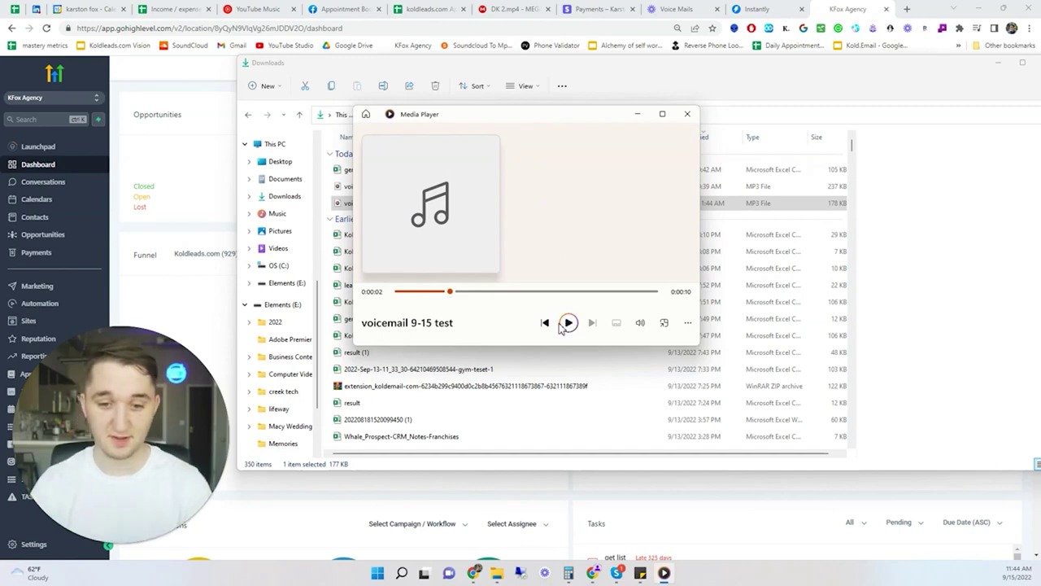
{"action": "left_click", "coordinate": [568, 323]}
{"action": "left_click", "coordinate": [569, 323]}
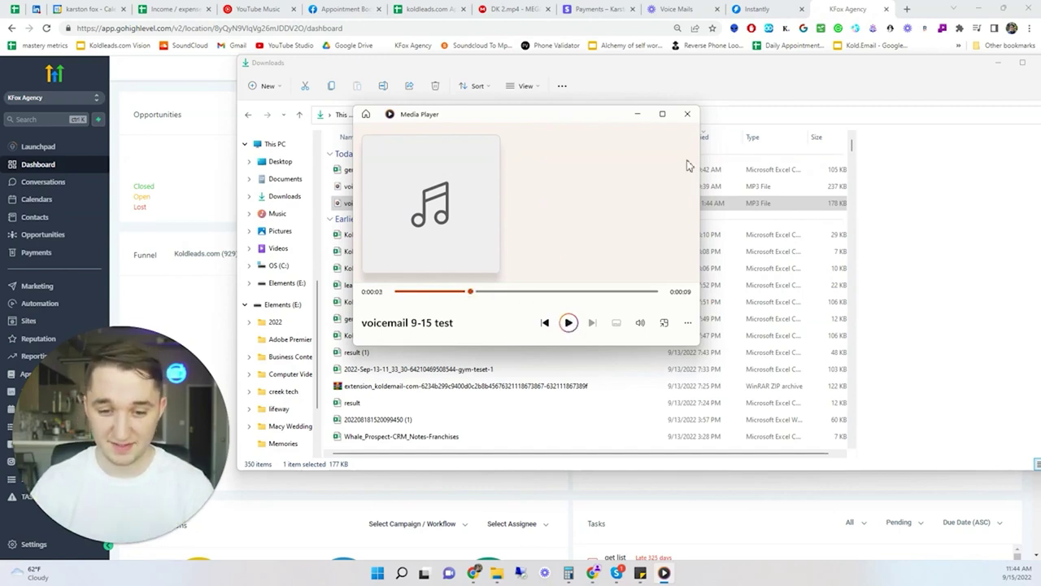
{"action": "left_click", "coordinate": [688, 113]}
{"action": "left_click_drag", "start_coordinate": [735, 63], "coordinate": [560, 93]}
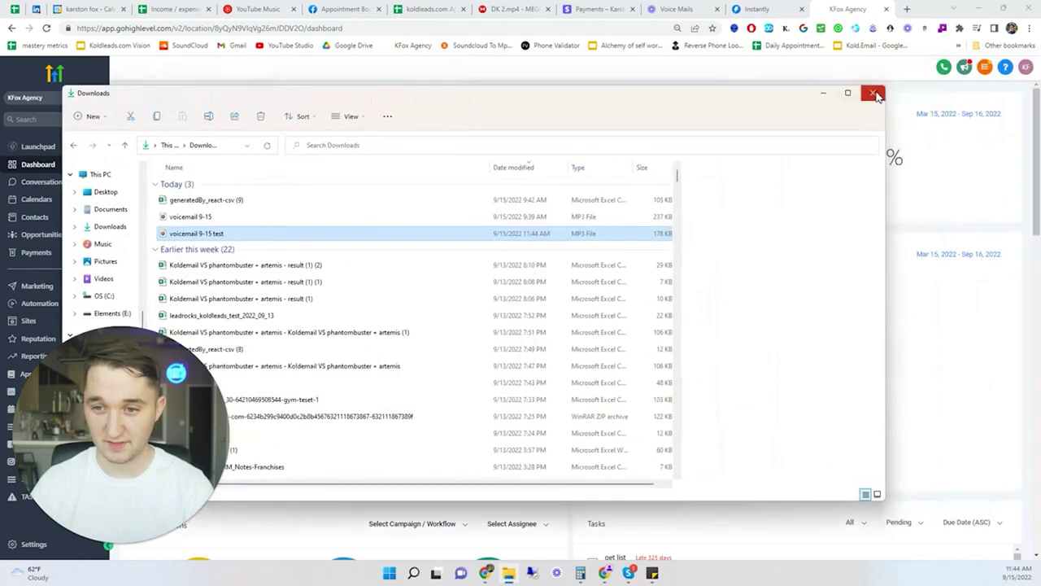
{"action": "left_click", "coordinate": [872, 96]}
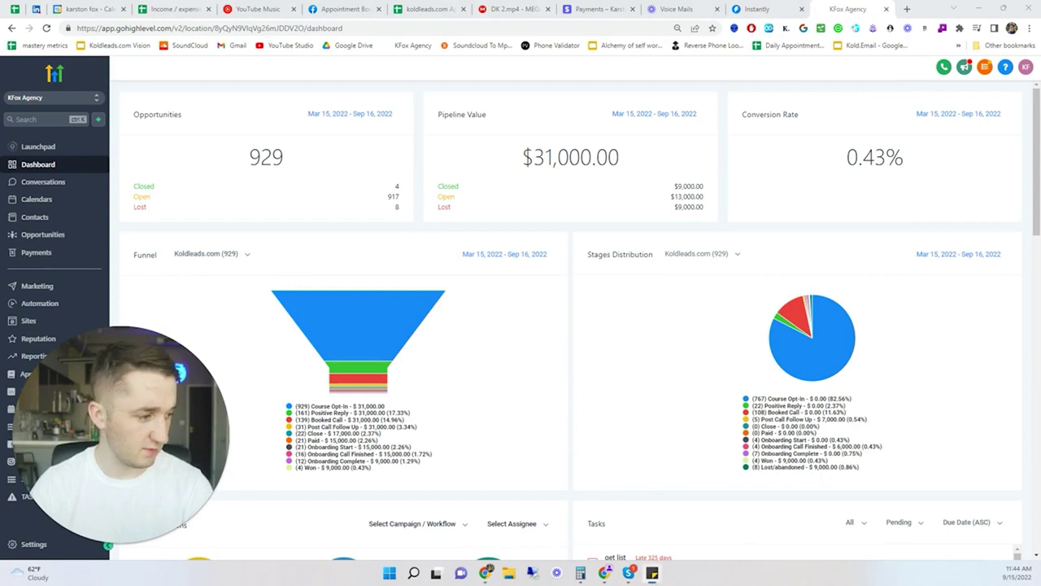
Step: Create a new automation workflow without a template and name it "Voicemail Drop"
{"action": "left_click", "coordinate": [34, 304]}
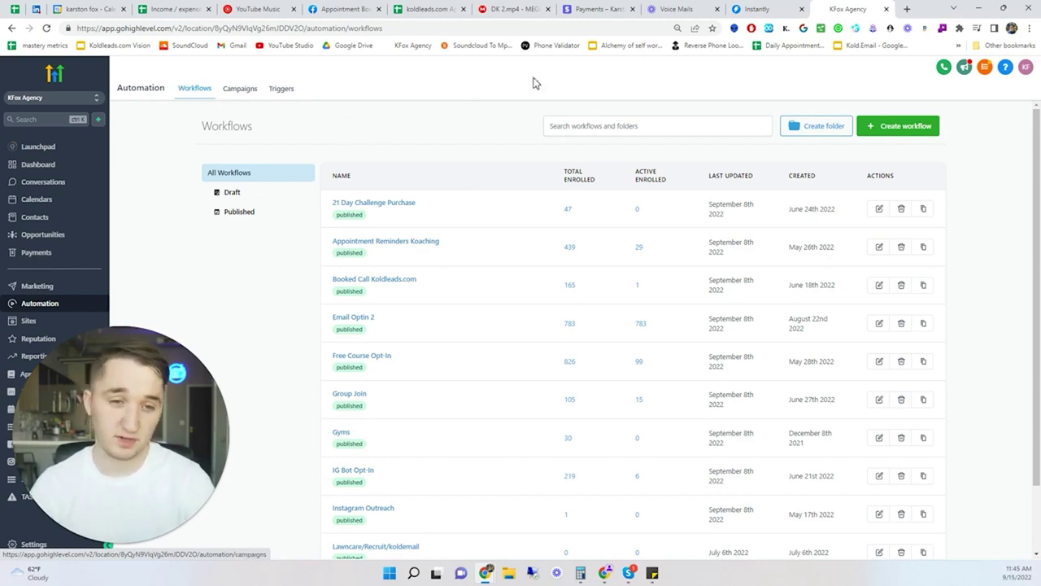
{"action": "left_click", "coordinate": [866, 132]}
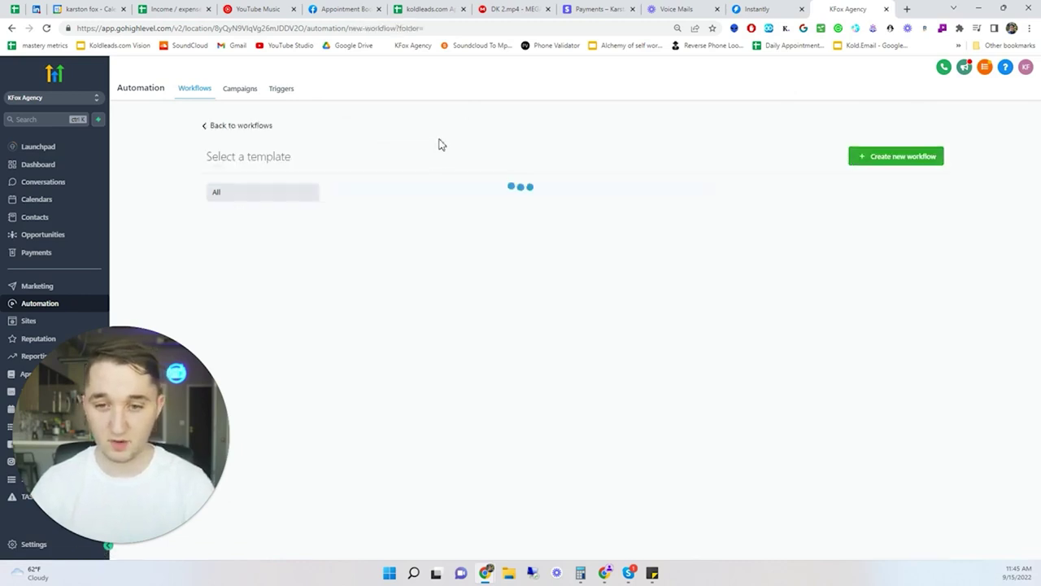
{"action": "left_click", "coordinate": [898, 155]}
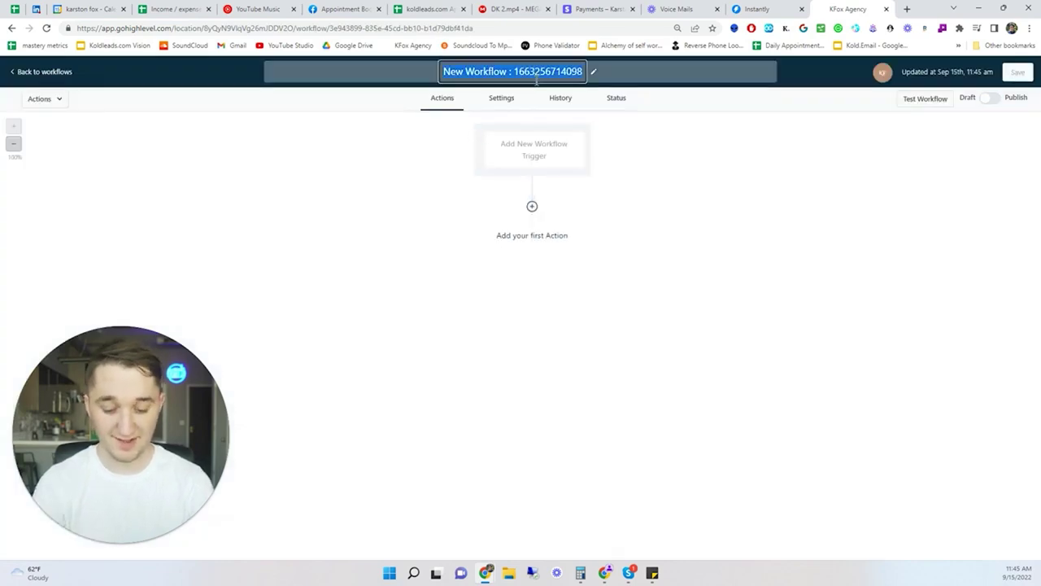
{"action": "key", "text": "BackSpace"}
{"action": "type", "text": "Voice"}
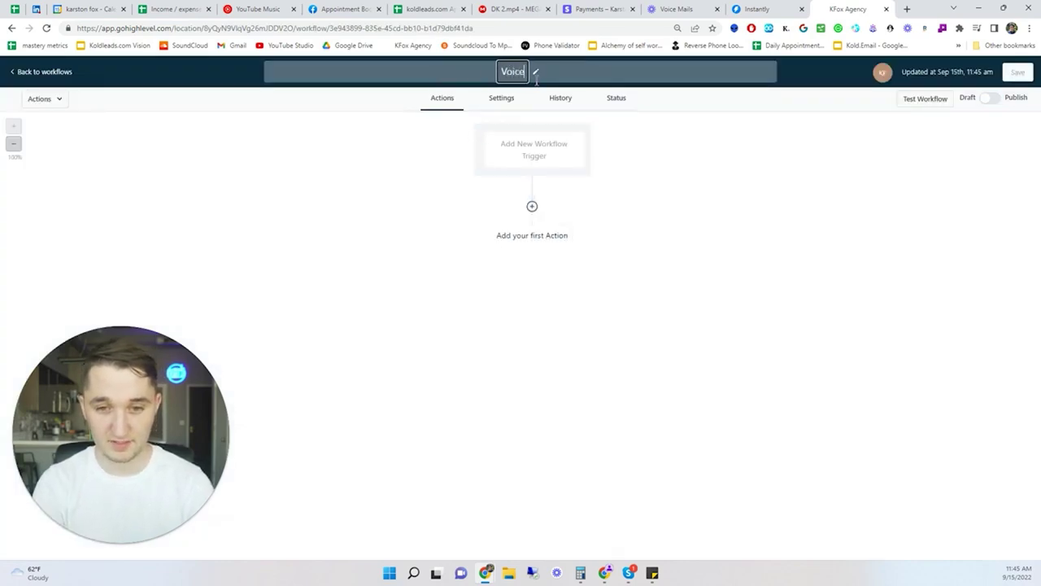
{"action": "type", "text": "mail Drop"}
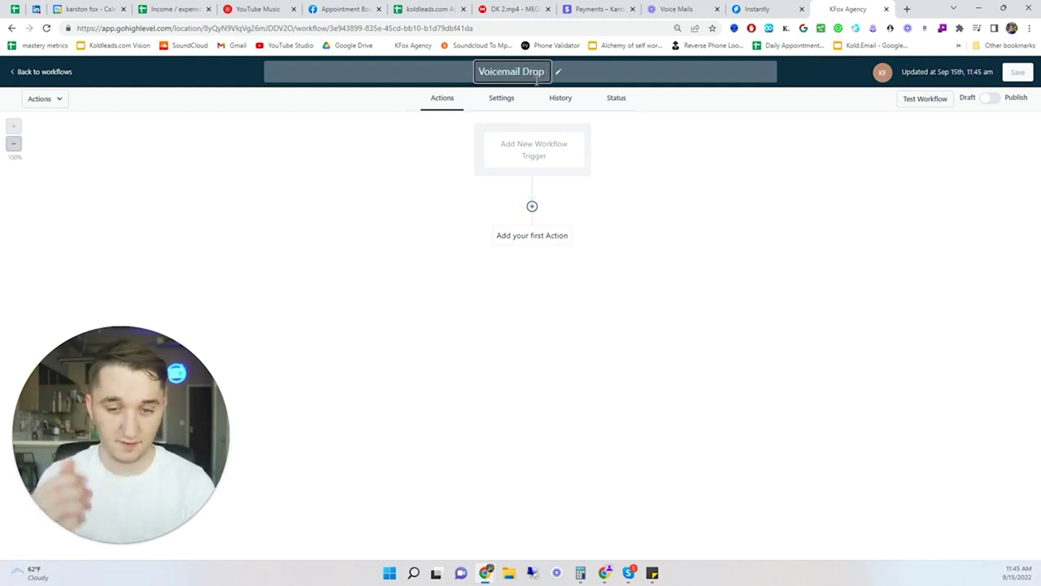
{"action": "key", "text": "Return"}
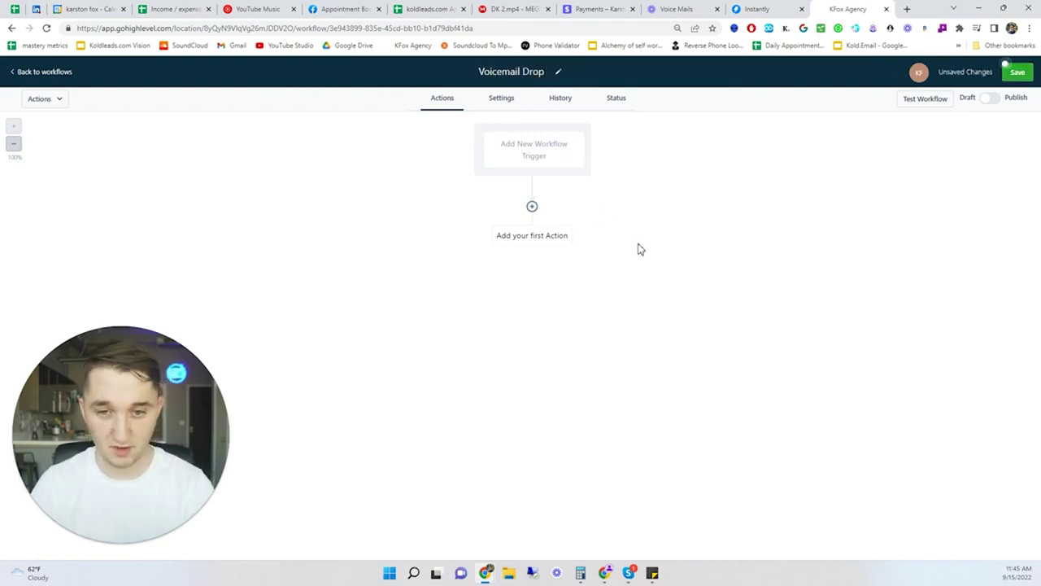
Step: Add a Voicemail action with the uploaded file "voicemail 9-15 test" as the first action, and save the workflow as published
{"action": "left_click", "coordinate": [524, 142]}
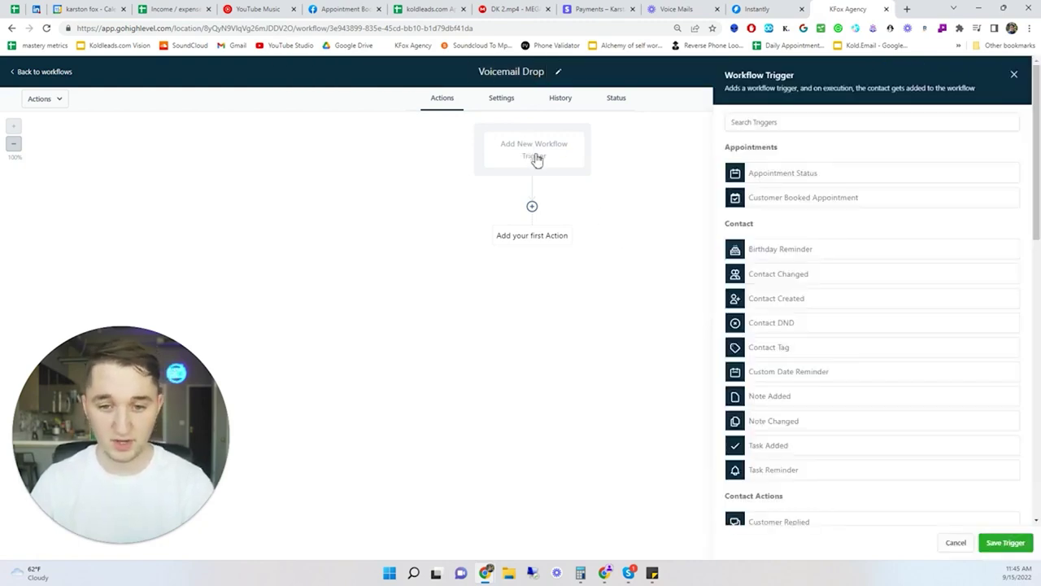
{"action": "left_click", "coordinate": [533, 207]}
{"action": "left_click", "coordinate": [850, 248]}
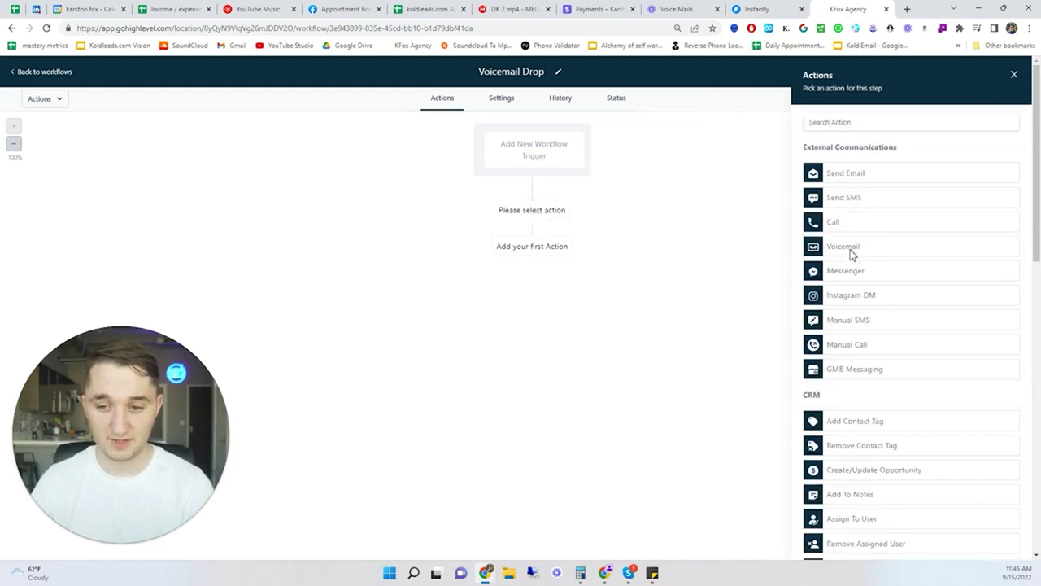
{"action": "left_click", "coordinate": [865, 192]}
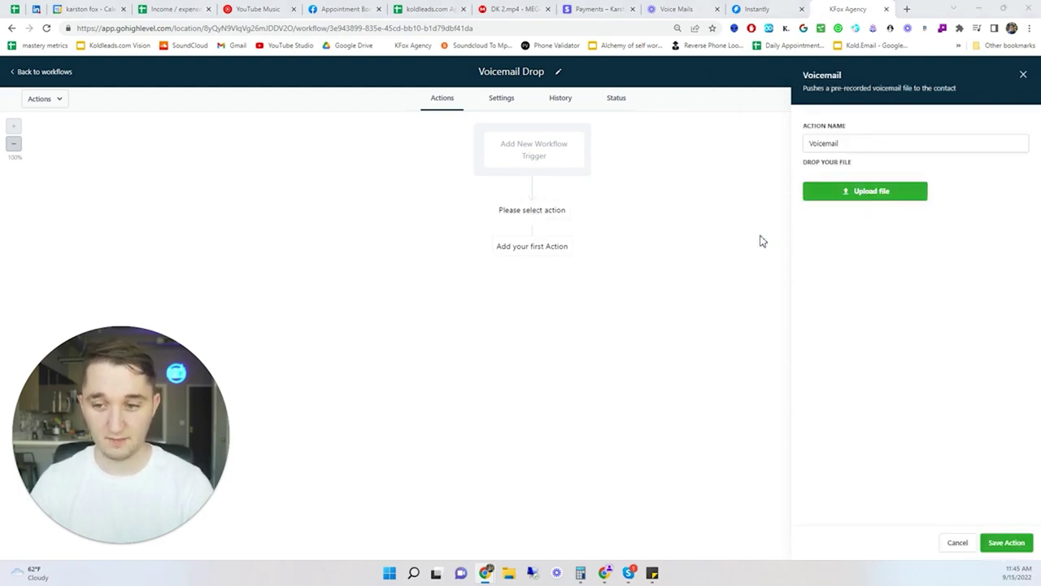
{"action": "left_click", "coordinate": [155, 104]}
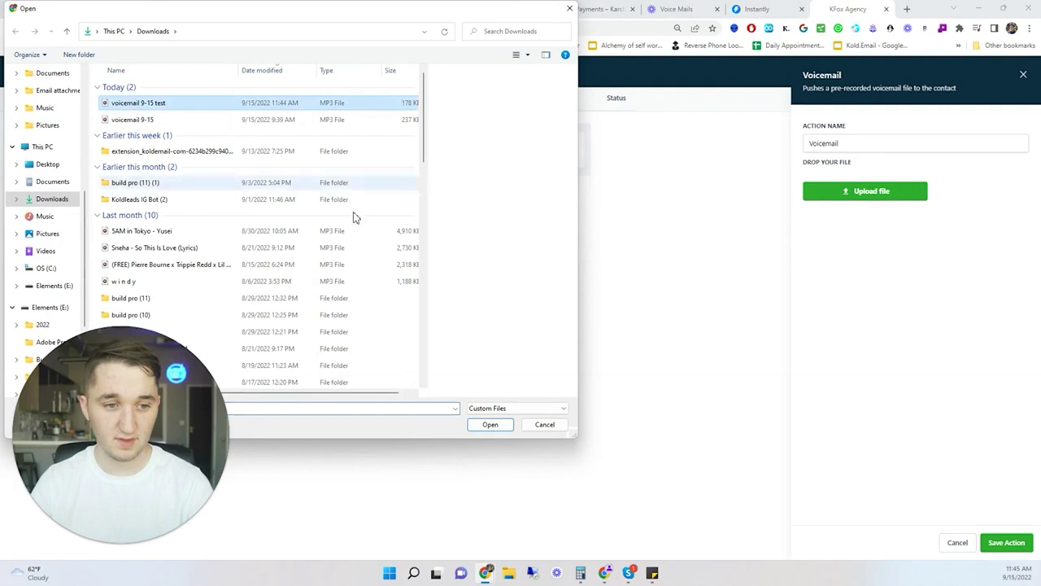
{"action": "left_click", "coordinate": [490, 424]}
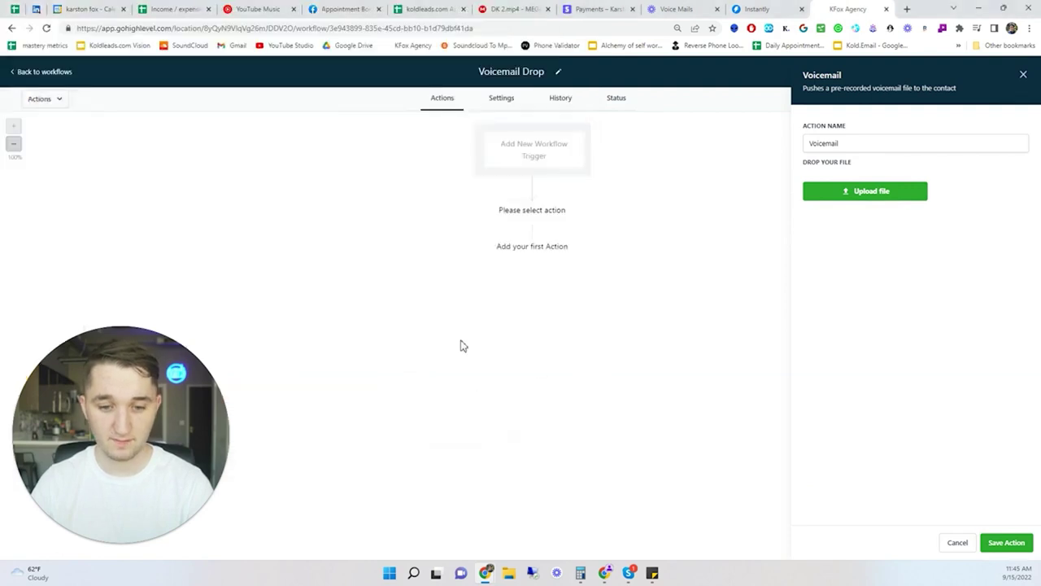
{"action": "left_click", "coordinate": [1006, 543]}
{"action": "left_click", "coordinate": [989, 98]}
{"action": "left_click", "coordinate": [1020, 75]}
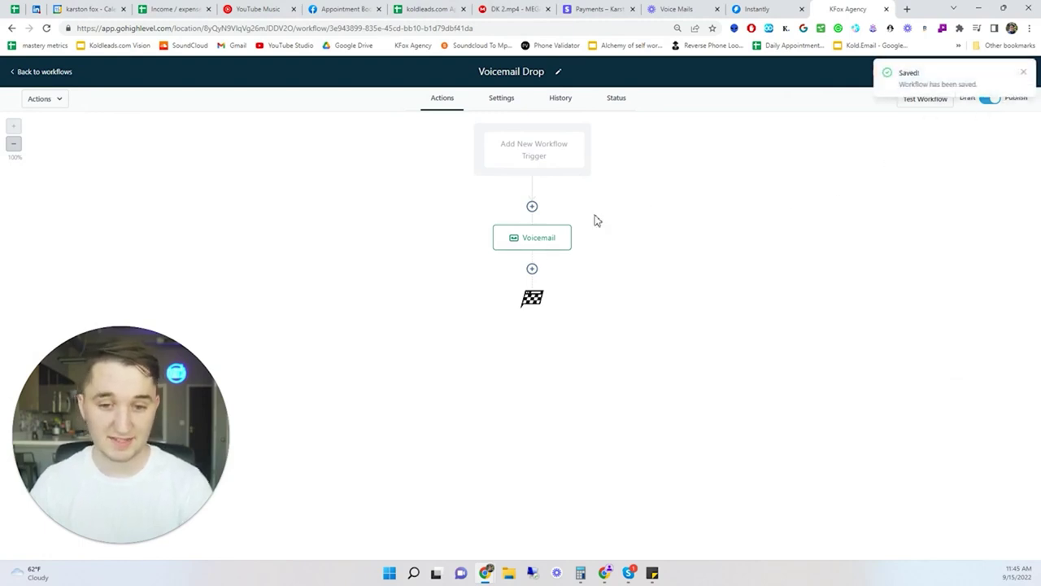
{"action": "left_click", "coordinate": [533, 150]}
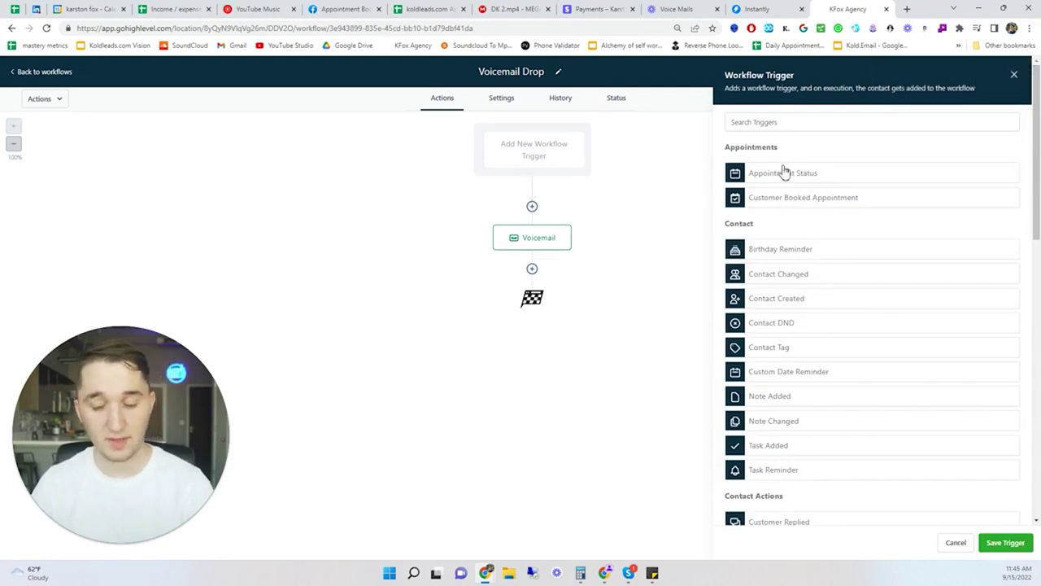
{"action": "left_click", "coordinate": [1014, 74]}
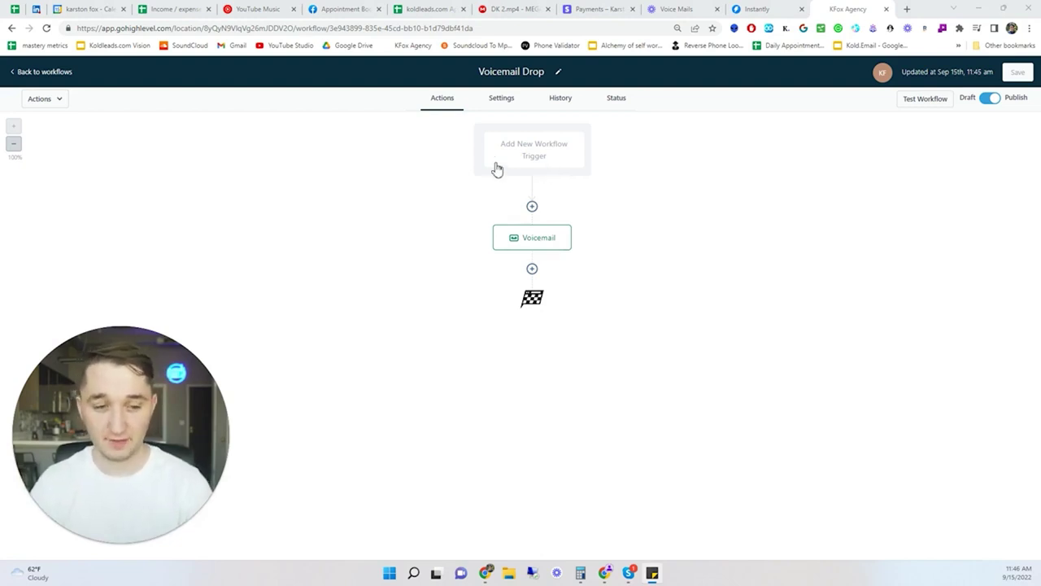
Step: Add a Wait action with a time delay after the Voicemail action
{"action": "left_click", "coordinate": [532, 269]}
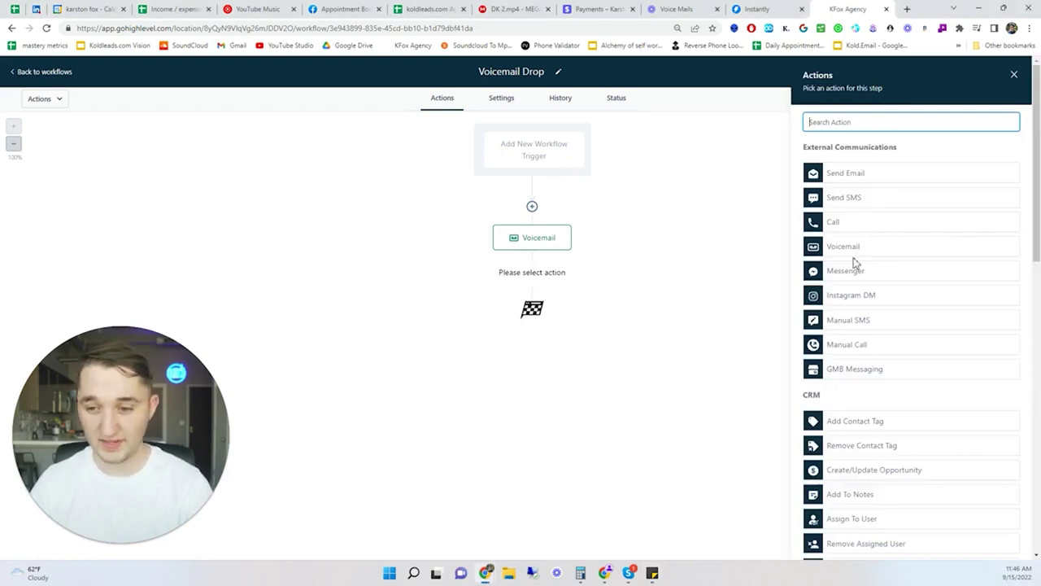
{"action": "type", "text": "wait"}
{"action": "left_click", "coordinate": [854, 169]}
{"action": "left_click", "coordinate": [644, 232]}
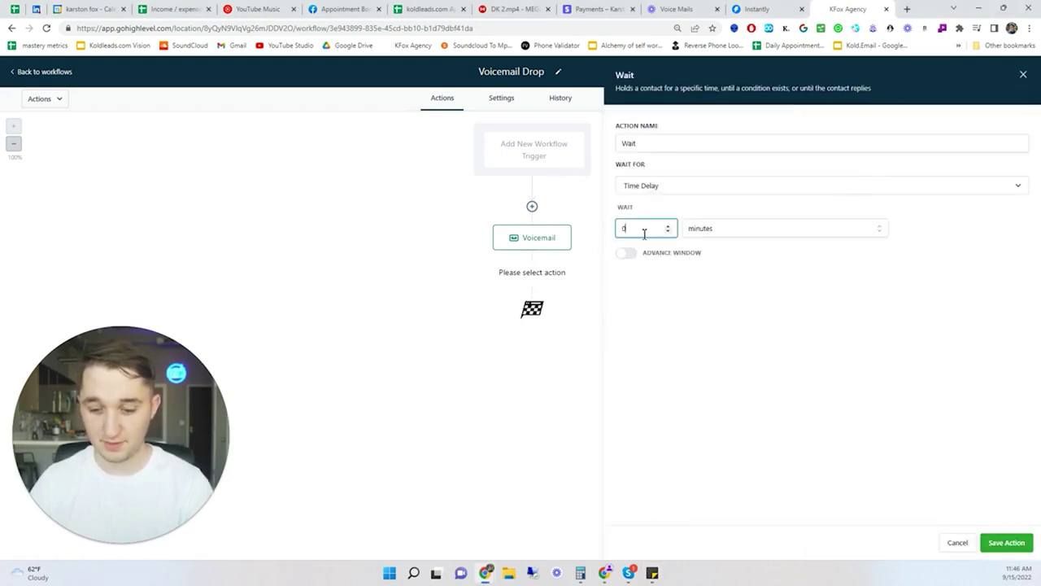
{"action": "left_click", "coordinate": [1007, 543]}
Step: Add an SMS action after the wait with the message "hey. just tried to call. let me know when ur free to chat." and save the workflow
{"action": "left_click", "coordinate": [532, 332]}
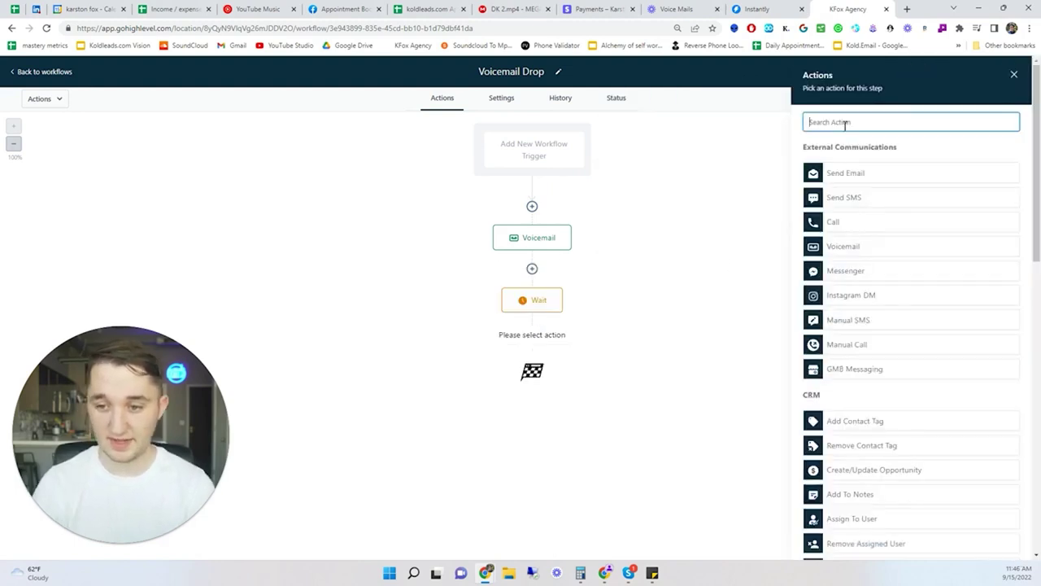
{"action": "left_click", "coordinate": [862, 198]}
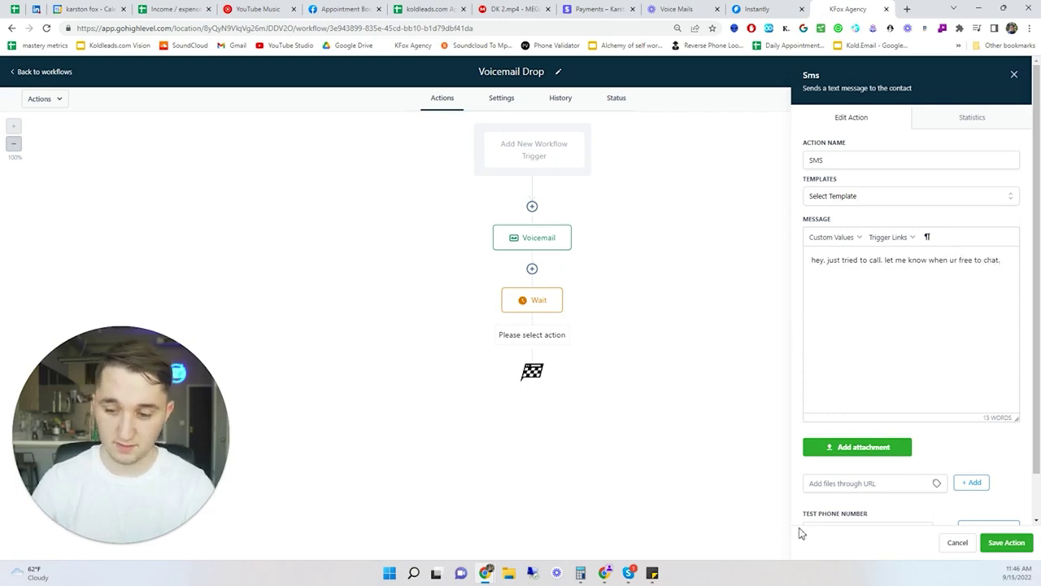
{"action": "left_click", "coordinate": [994, 542]}
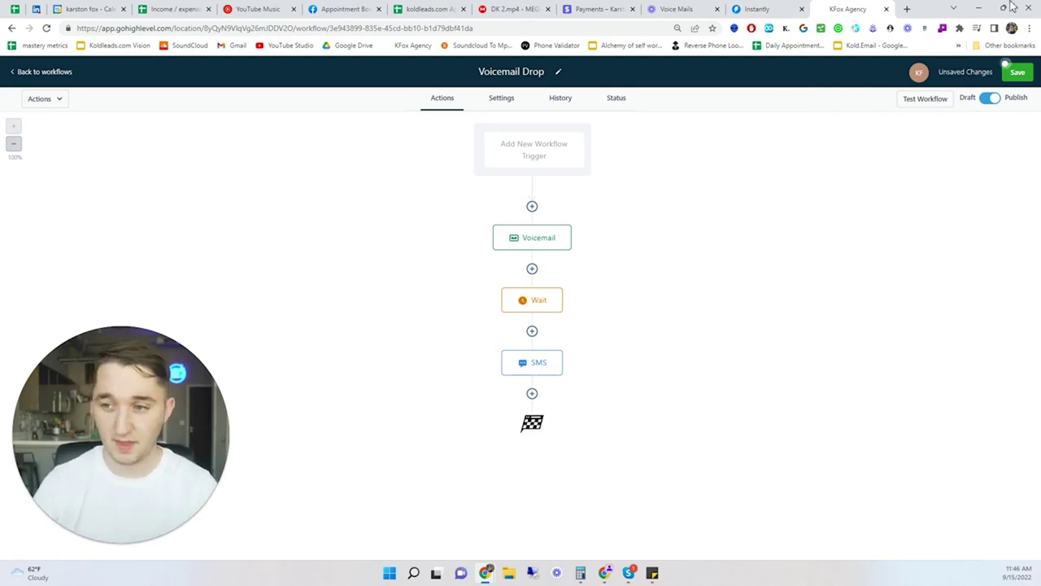
{"action": "left_click", "coordinate": [1017, 73]}
{"action": "left_click", "coordinate": [529, 363]}
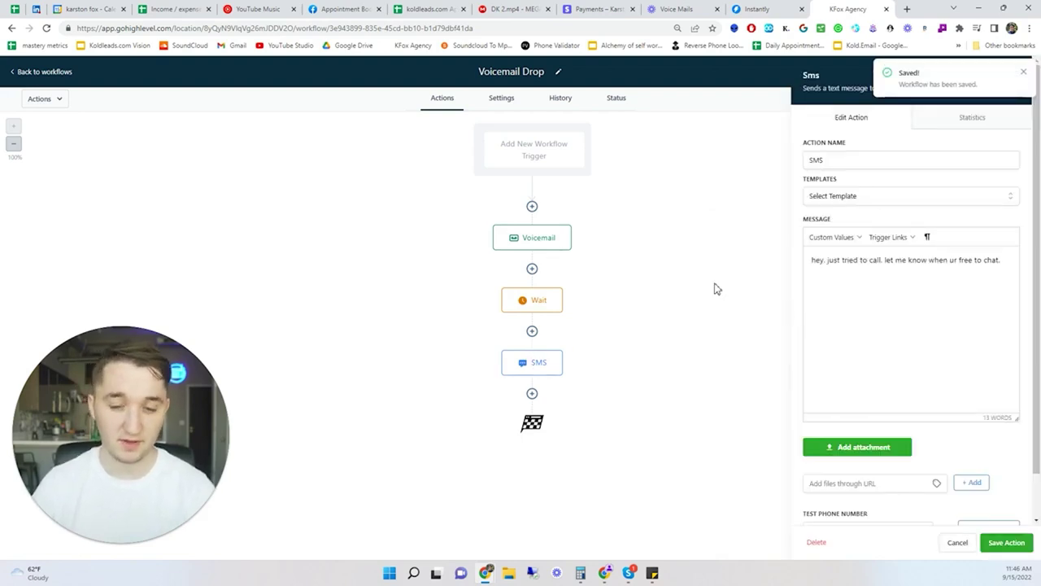
Step: Add a Wait action with a time delay of 1 day after the SMS action
{"action": "left_click", "coordinate": [532, 393]}
{"action": "type", "text": "wa"}
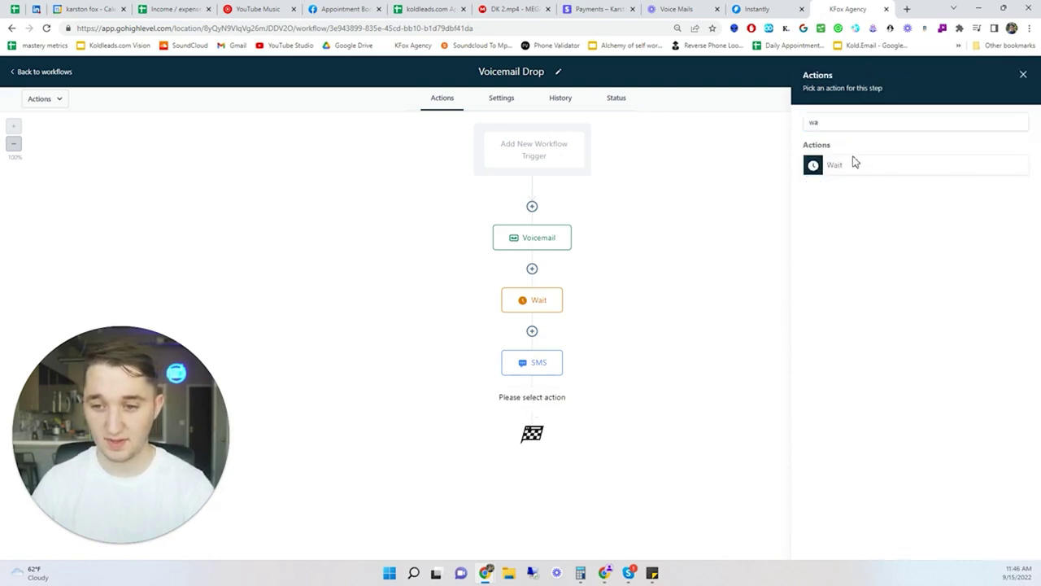
{"action": "left_click", "coordinate": [853, 165]}
{"action": "left_click", "coordinate": [634, 227]}
{"action": "type", "text": "1"}
{"action": "left_click", "coordinate": [725, 232]}
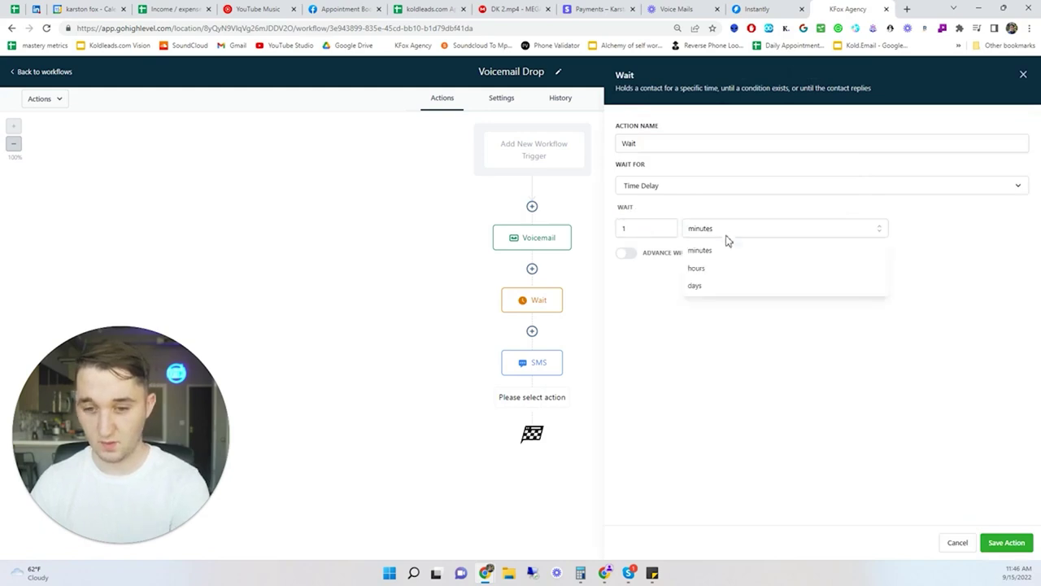
{"action": "left_click", "coordinate": [727, 288]}
{"action": "left_click", "coordinate": [1005, 542]}
{"action": "left_click", "coordinate": [533, 458]}
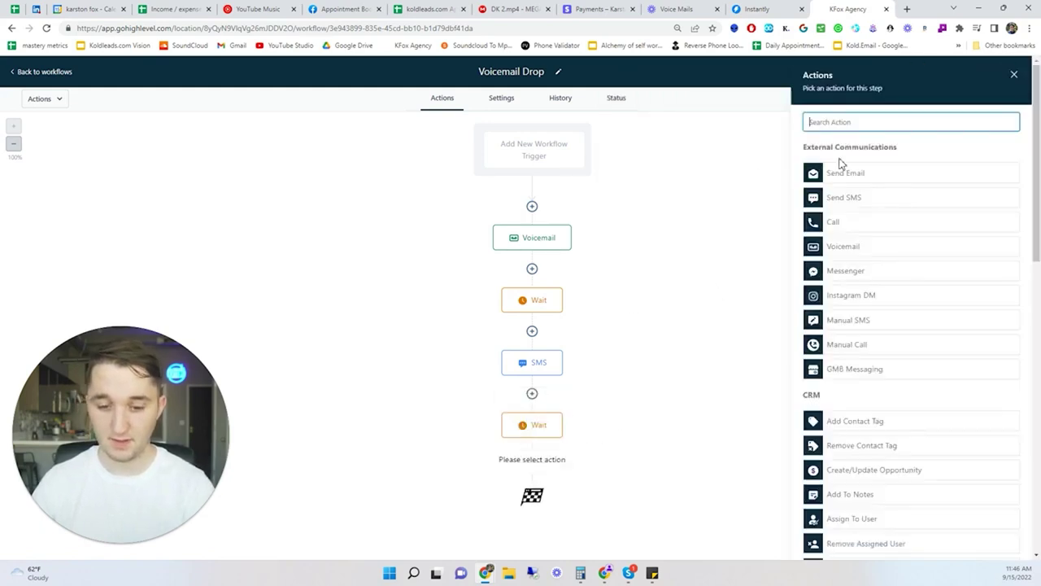
{"action": "left_click", "coordinate": [857, 249]}
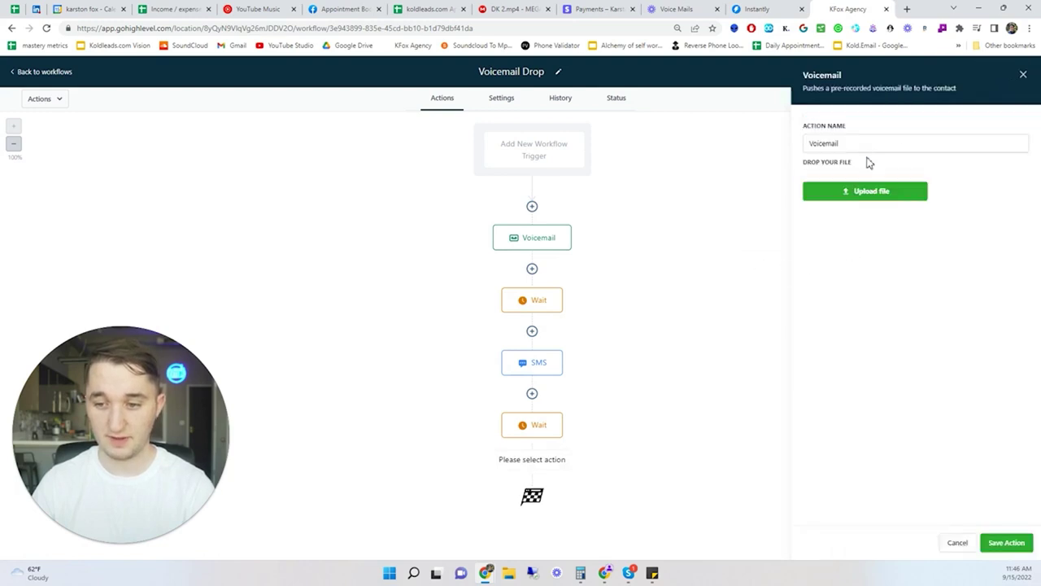
{"action": "left_click", "coordinate": [833, 205]}
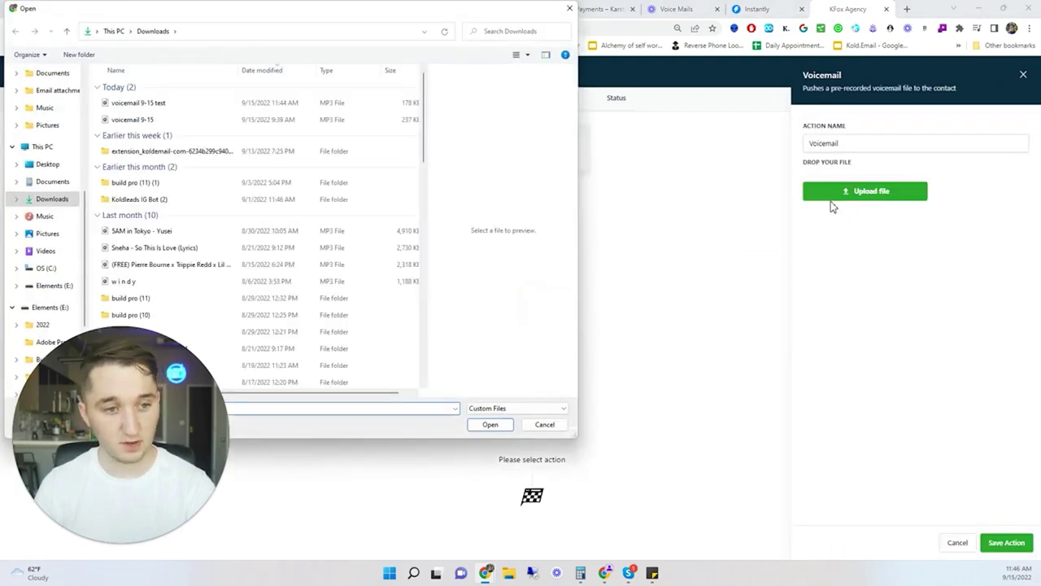
{"action": "left_click", "coordinate": [570, 8]}
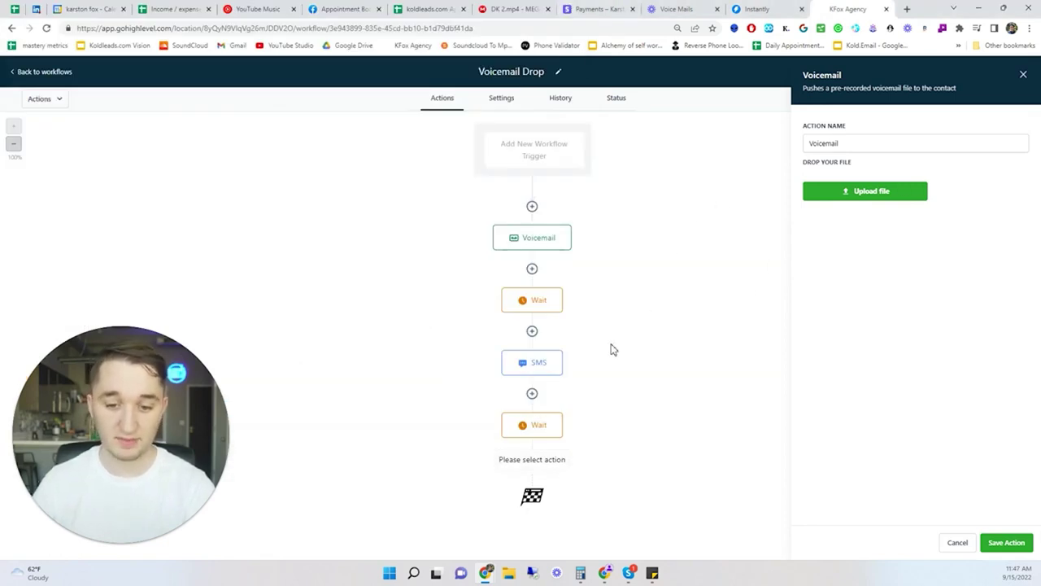
{"action": "left_click", "coordinate": [1024, 75]}
Step: Save the workflow and enable Stop On Response in its contact management settings
{"action": "left_click", "coordinate": [1027, 75]}
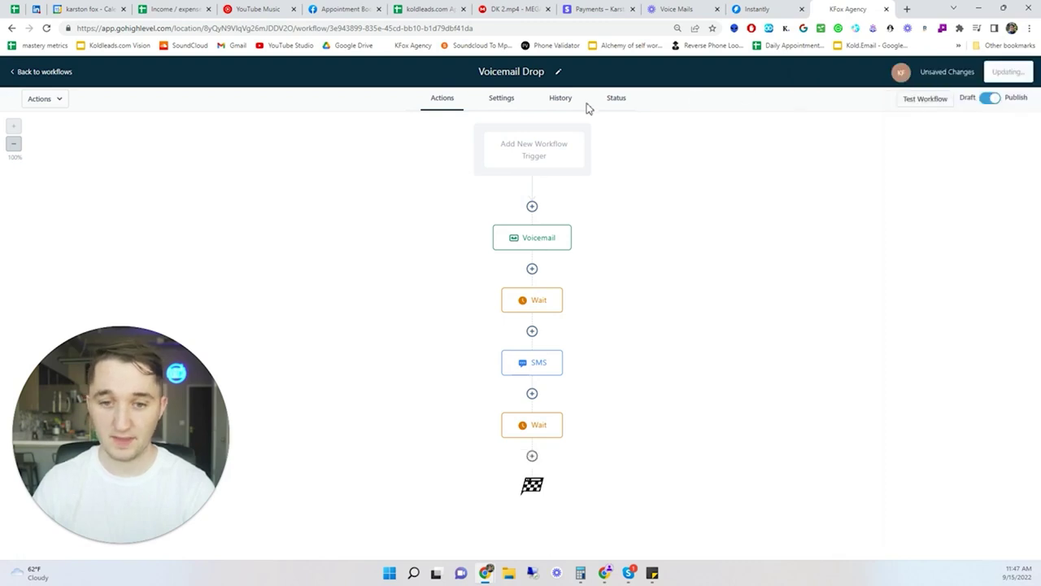
{"action": "left_click", "coordinate": [502, 100]}
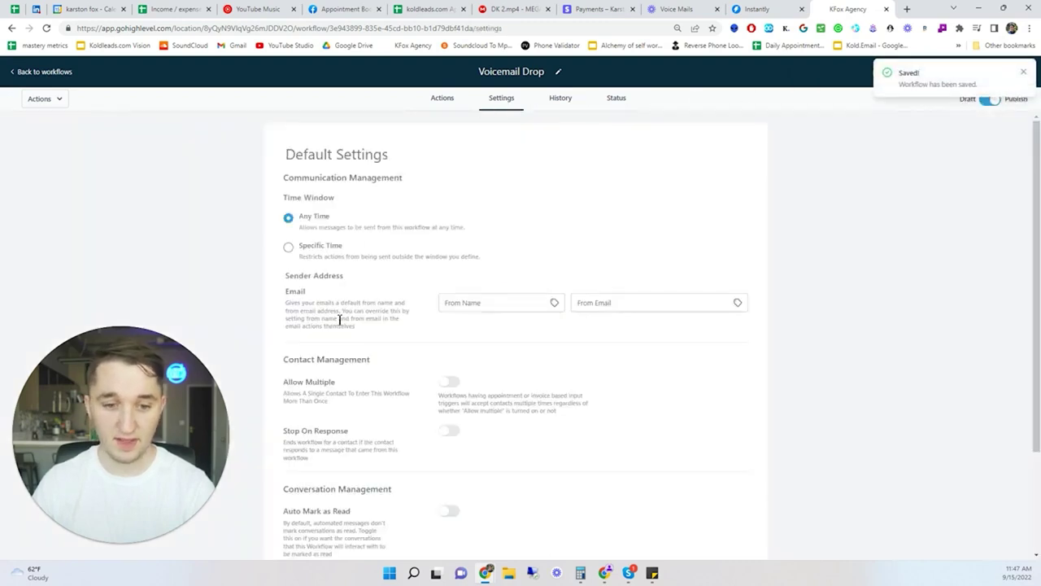
{"action": "scroll", "coordinate": [332, 359], "scroll_direction": "down", "scroll_amount": 1}
{"action": "left_click", "coordinate": [449, 376]}
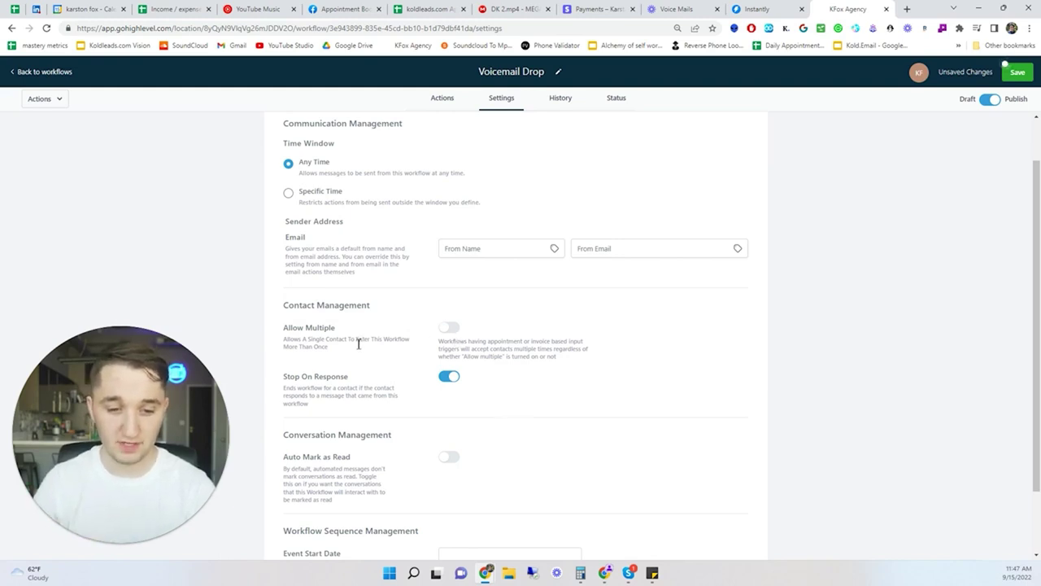
Step: Enable Allow Multiple so a contact can enter more than once, save the workflow, and return to the workflows list
{"action": "left_click_drag", "start_coordinate": [324, 337], "coordinate": [281, 327]}
{"action": "left_click_drag", "start_coordinate": [339, 356], "coordinate": [340, 351]}
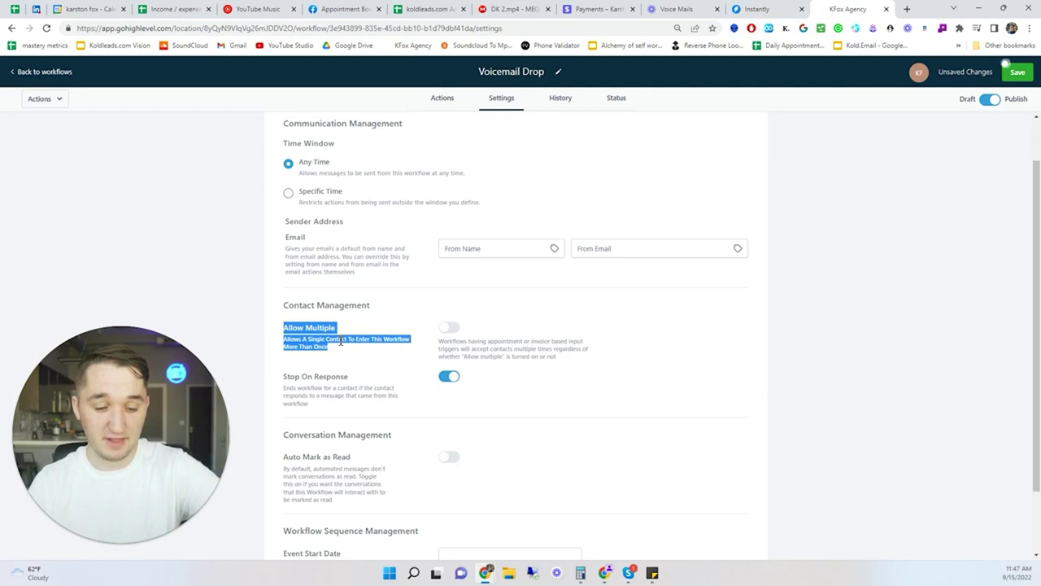
{"action": "left_click_drag", "start_coordinate": [576, 366], "coordinate": [286, 330]}
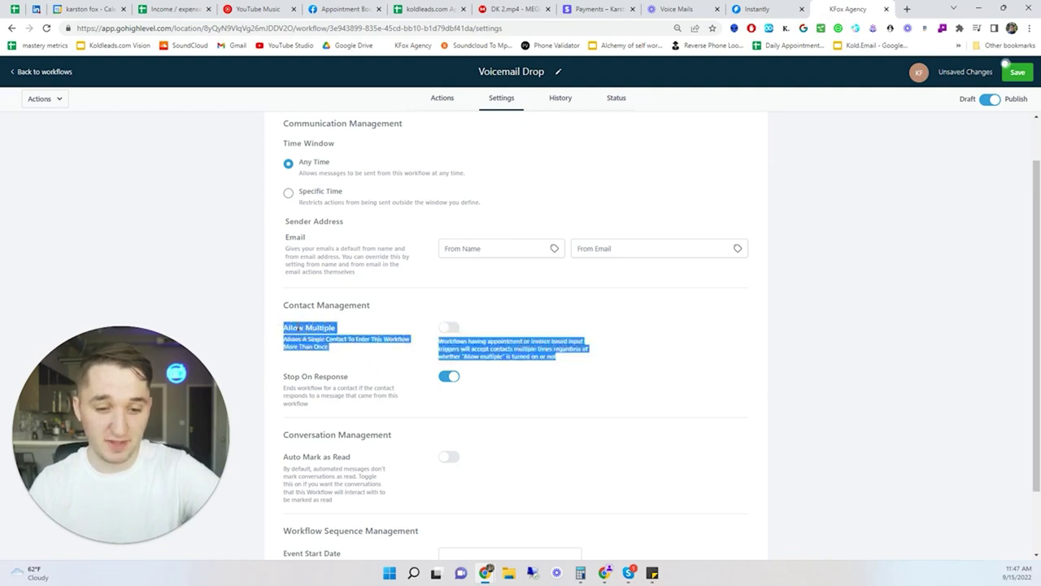
{"action": "left_click", "coordinate": [305, 330]}
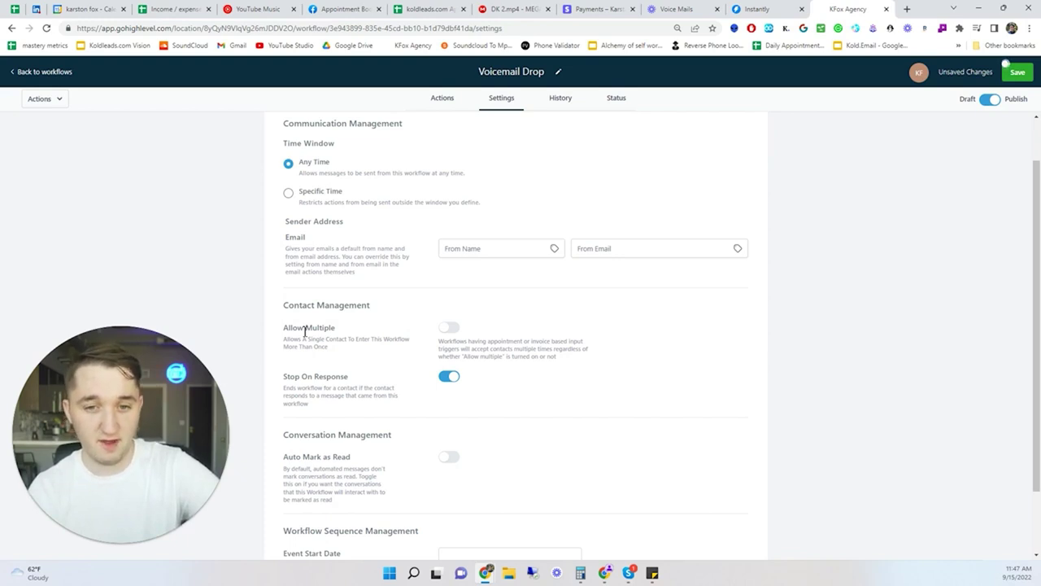
{"action": "left_click", "coordinate": [451, 329]}
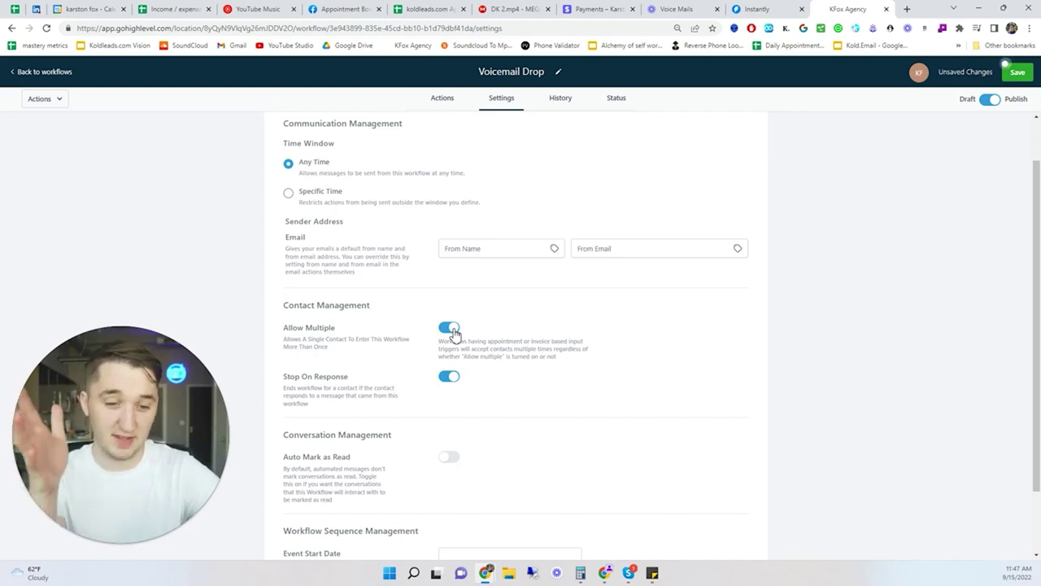
{"action": "left_click", "coordinate": [1017, 71]}
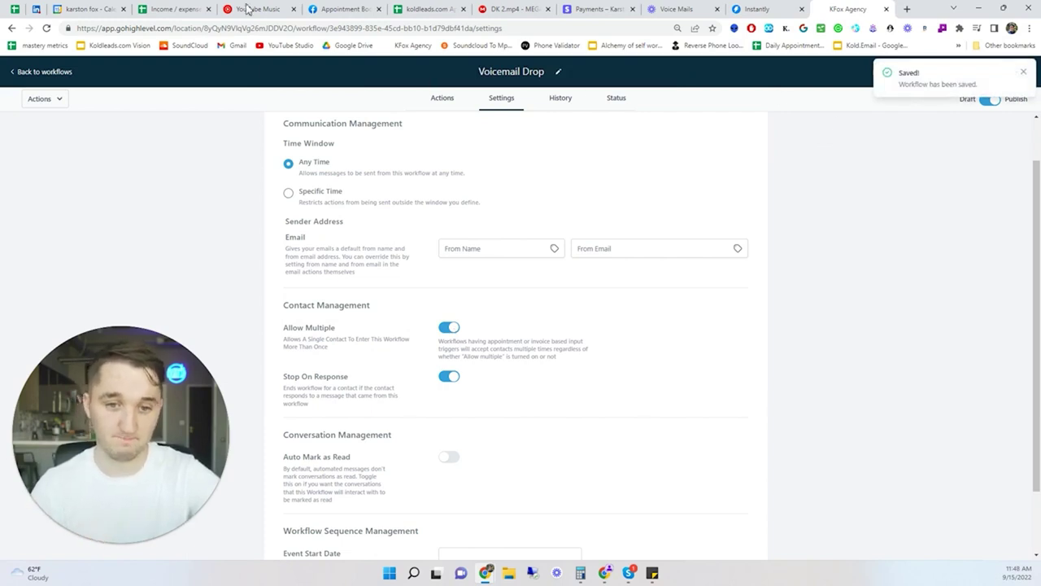
{"action": "left_click", "coordinate": [67, 73]}
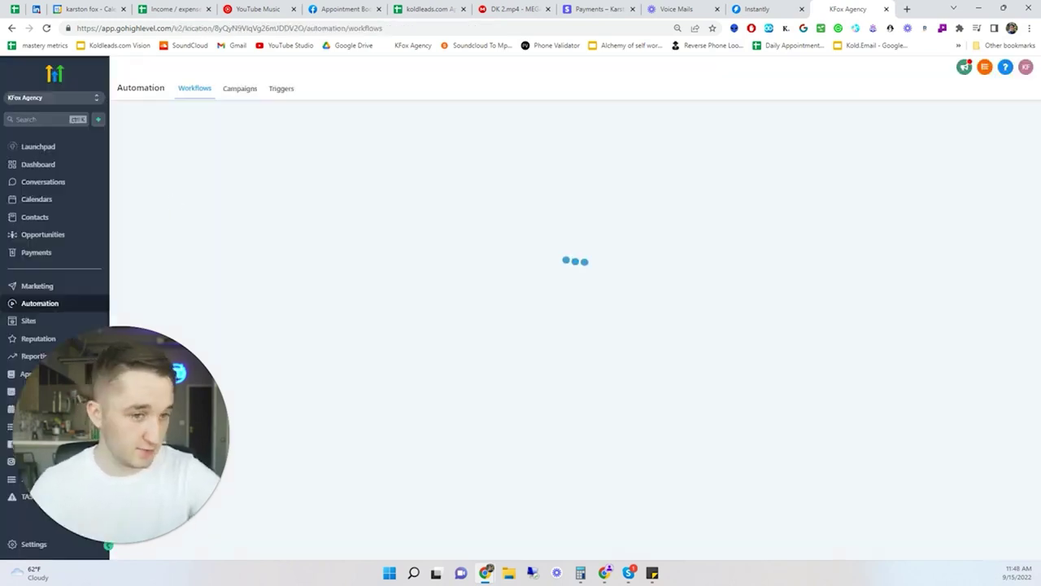
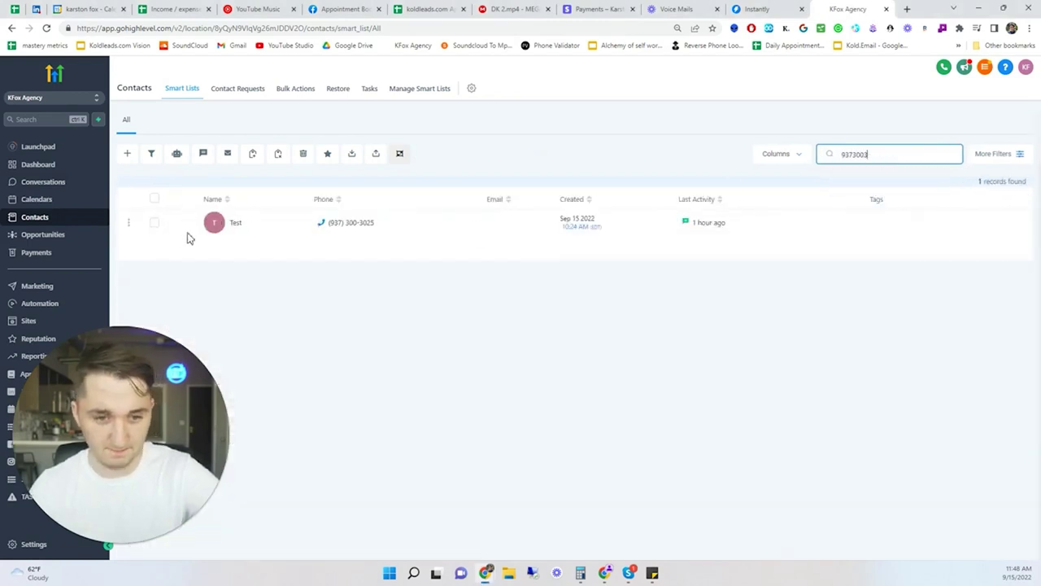
Step: Open the Test contact's record and add it to the Voicemail Drop workflow
{"action": "left_click", "coordinate": [233, 224]}
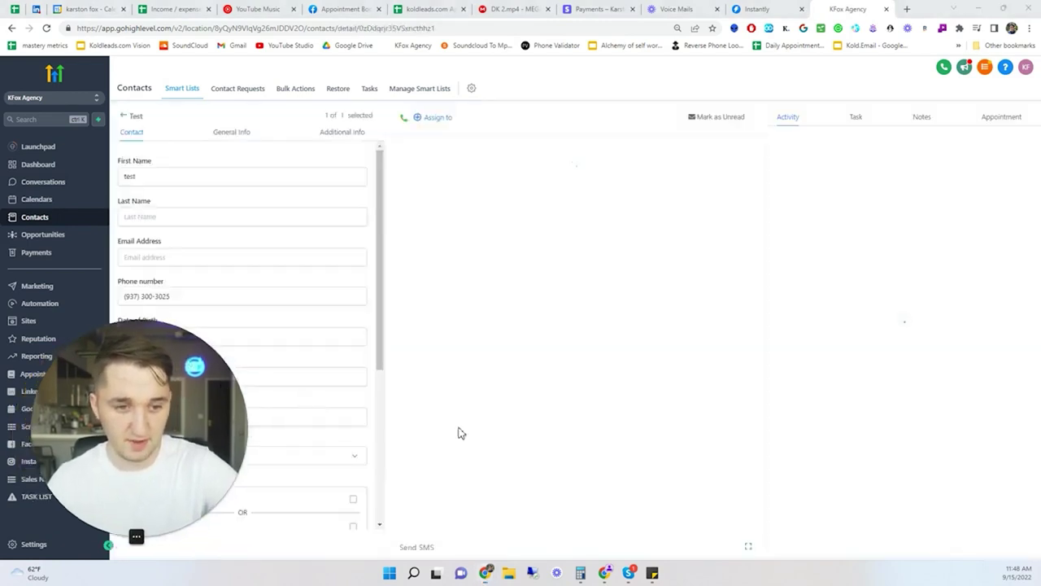
{"action": "left_click", "coordinate": [234, 135]}
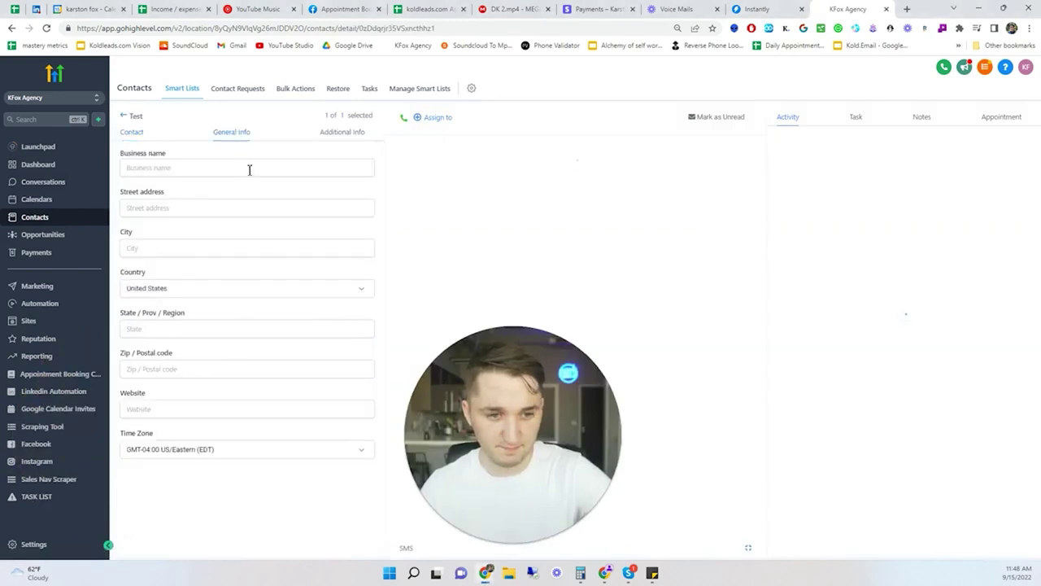
{"action": "left_click", "coordinate": [132, 132]}
{"action": "scroll", "coordinate": [267, 362], "scroll_direction": "down", "scroll_amount": 10}
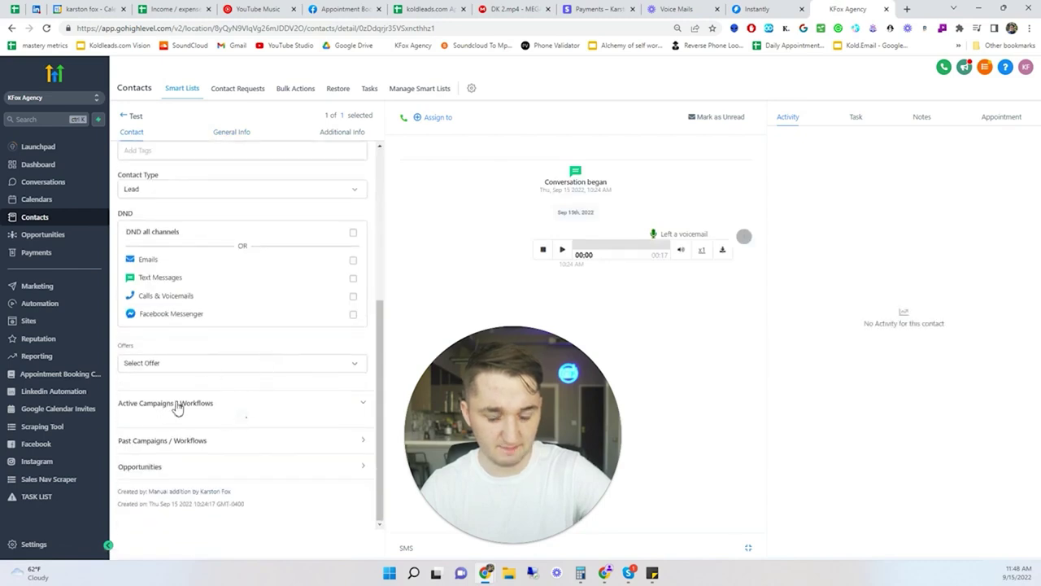
{"action": "left_click", "coordinate": [134, 418]}
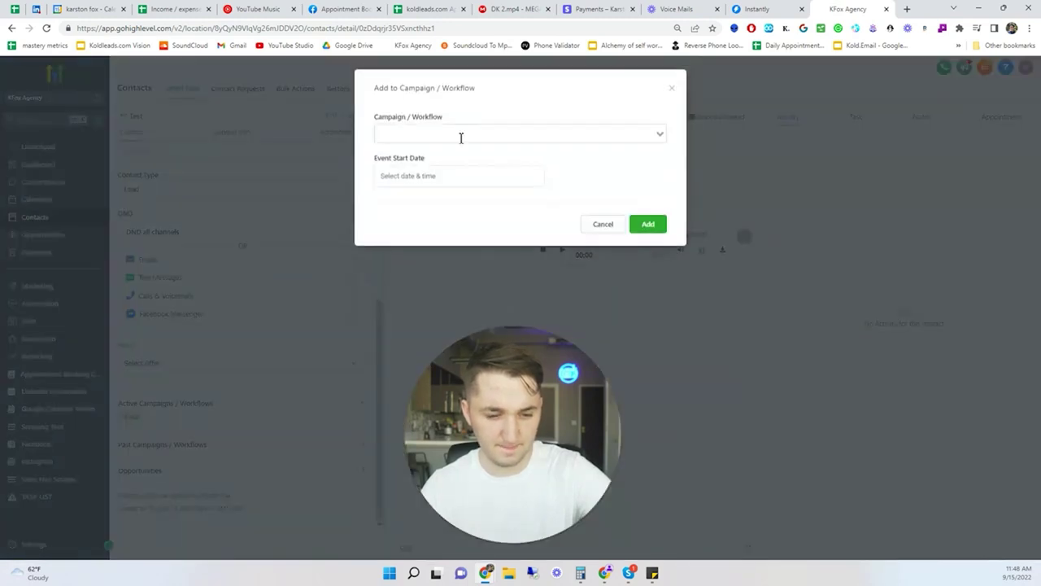
{"action": "left_click", "coordinate": [469, 136]}
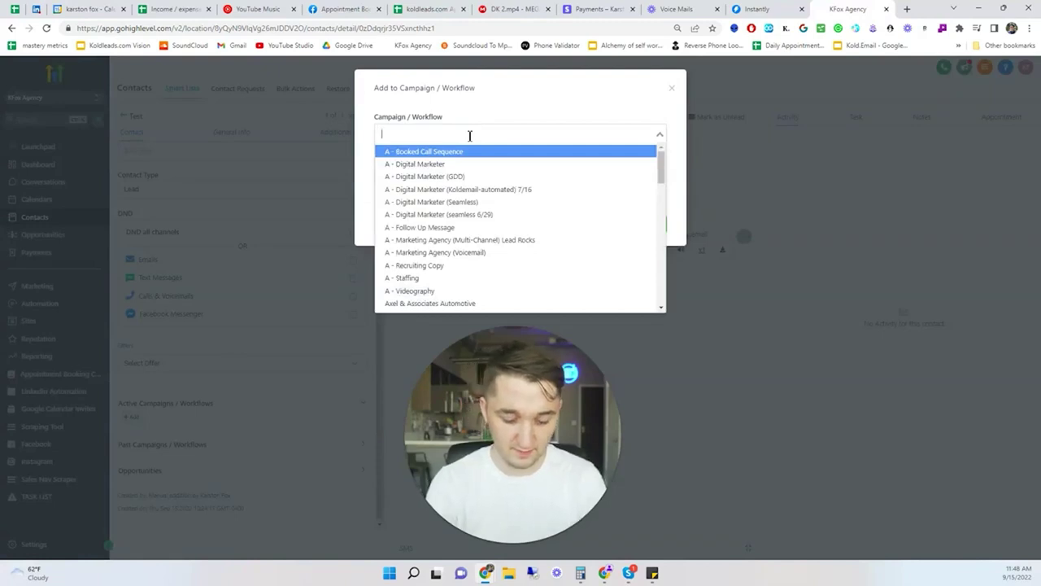
{"action": "type", "text": "voice"}
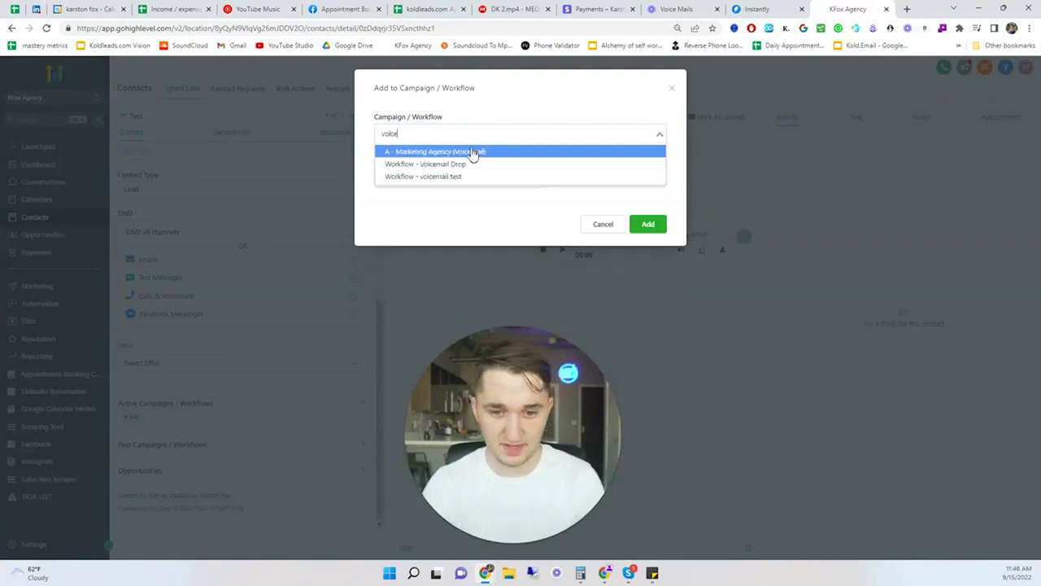
{"action": "left_click", "coordinate": [452, 165]}
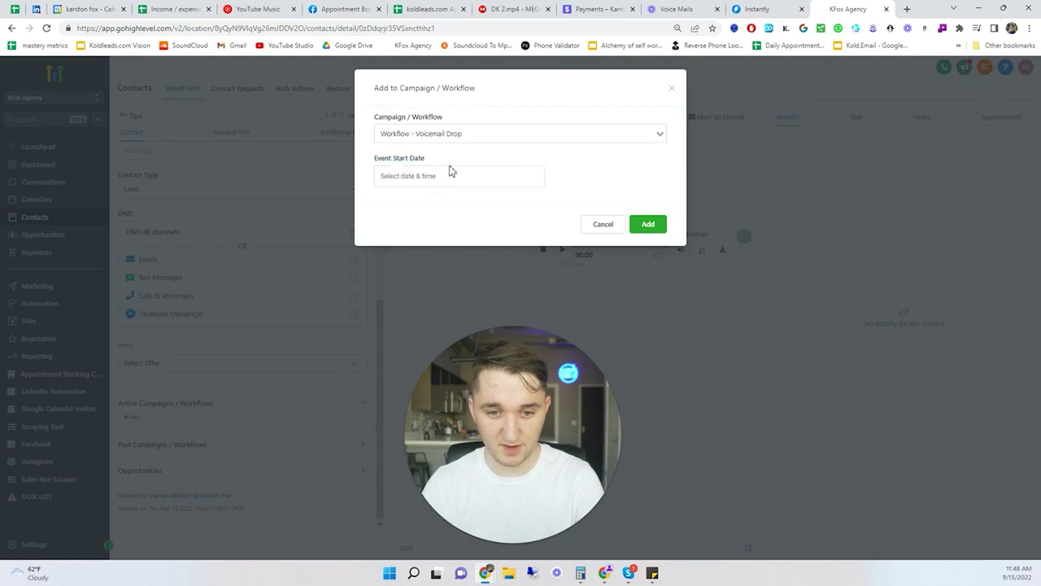
{"action": "left_click", "coordinate": [446, 177]}
{"action": "left_click", "coordinate": [589, 167]}
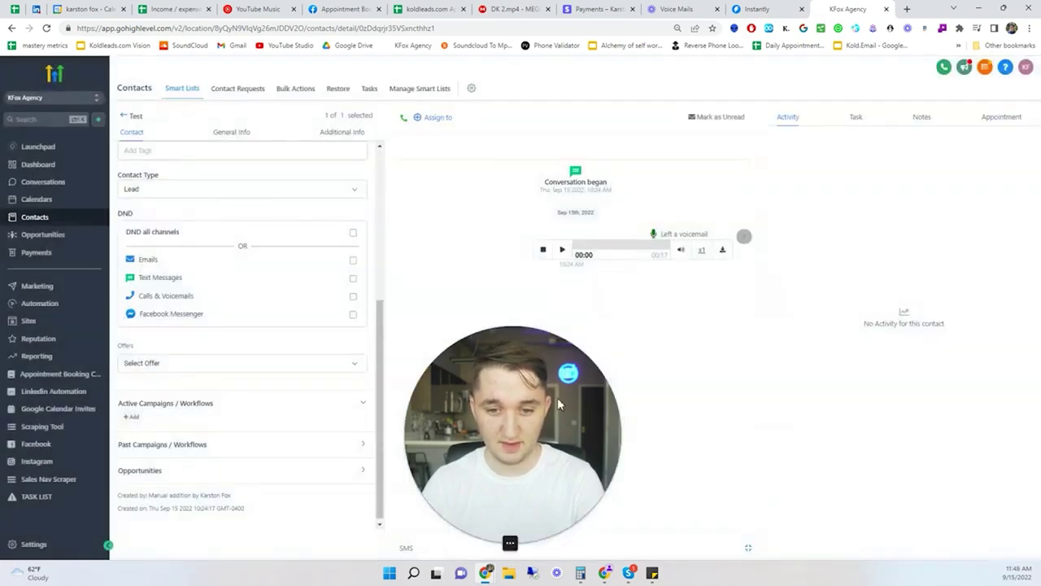
{"action": "left_click_drag", "start_coordinate": [559, 404], "coordinate": [182, 381]}
{"action": "left_click", "coordinate": [187, 542]}
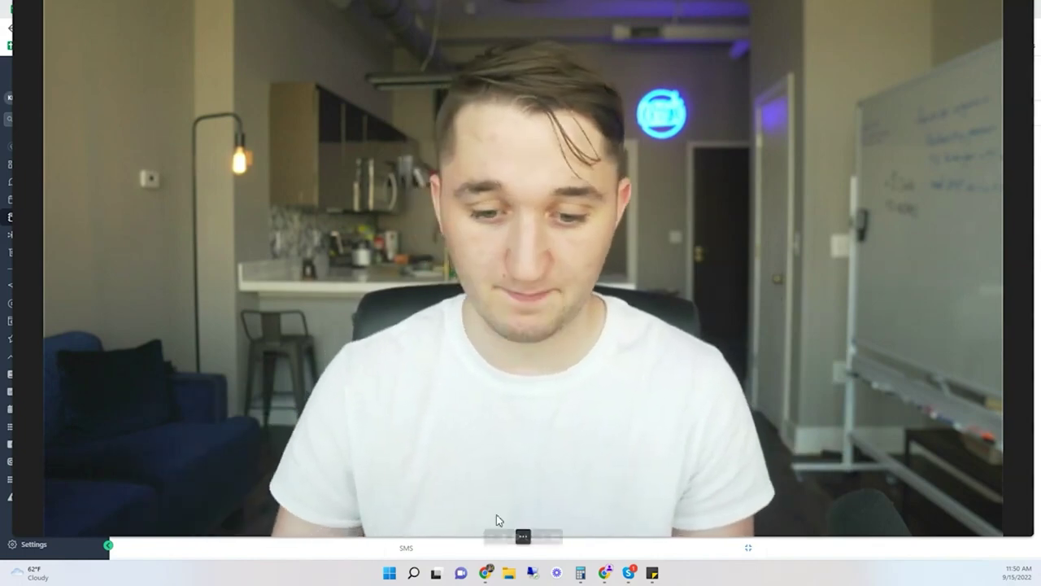
{"action": "left_click", "coordinate": [517, 537]}
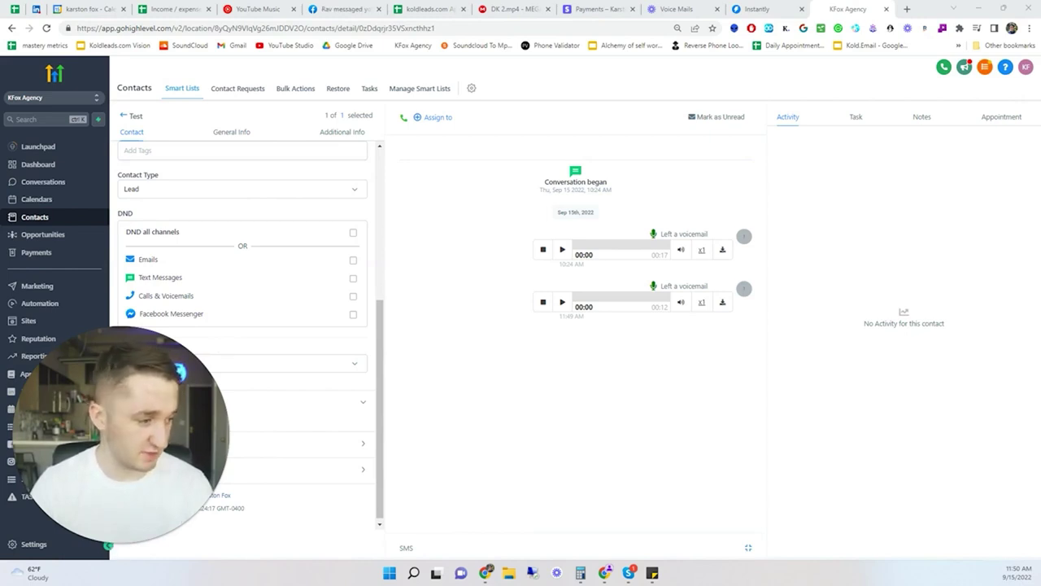
{"action": "left_click_drag", "start_coordinate": [180, 408], "coordinate": [256, 411]}
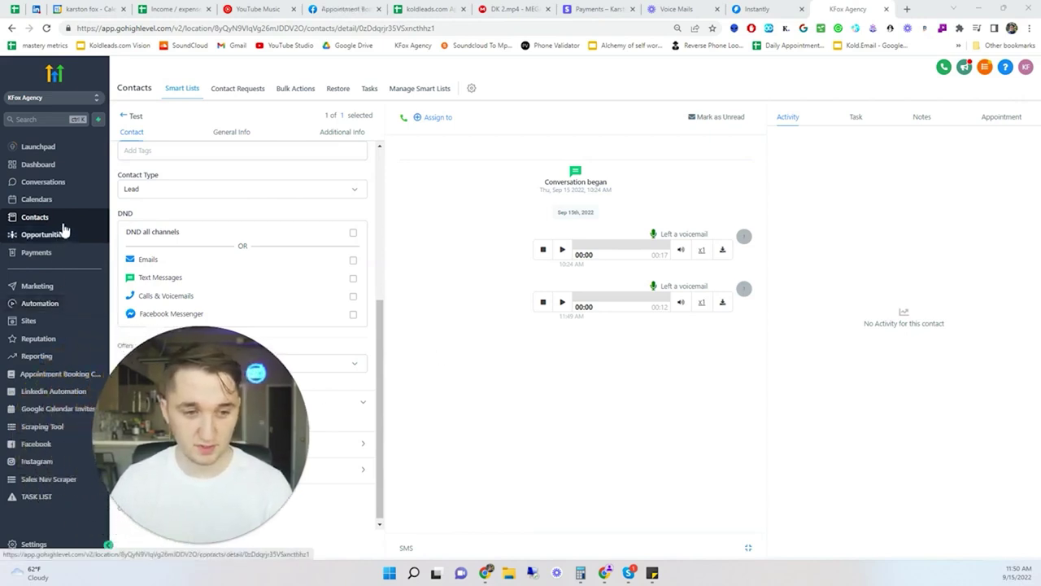
Step: Return to the contacts list, then switch to useArtemis in a new browser tab and export the "marketing agency link 3" list to CSV
{"action": "left_click", "coordinate": [124, 116]}
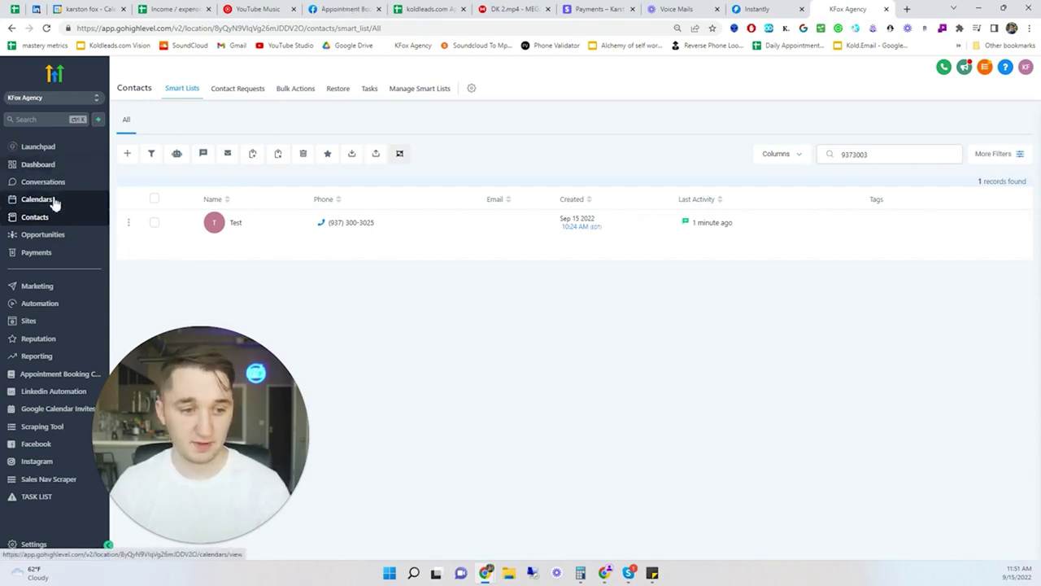
{"action": "left_click", "coordinate": [907, 9]}
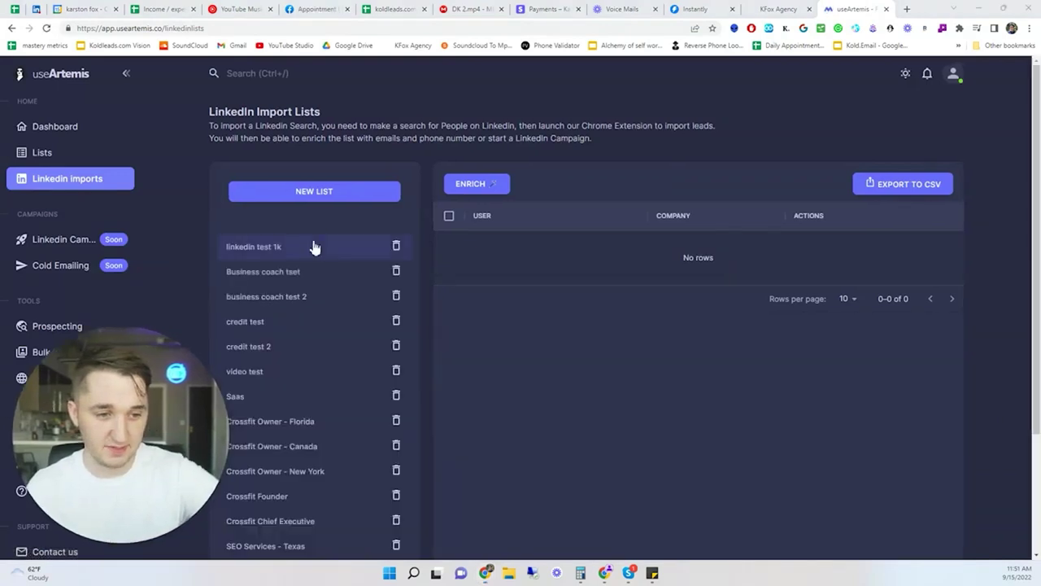
{"action": "left_click", "coordinate": [314, 244]}
{"action": "scroll", "coordinate": [363, 285], "scroll_direction": "down", "scroll_amount": 2}
{"action": "scroll", "coordinate": [352, 265], "scroll_direction": "down", "scroll_amount": 1}
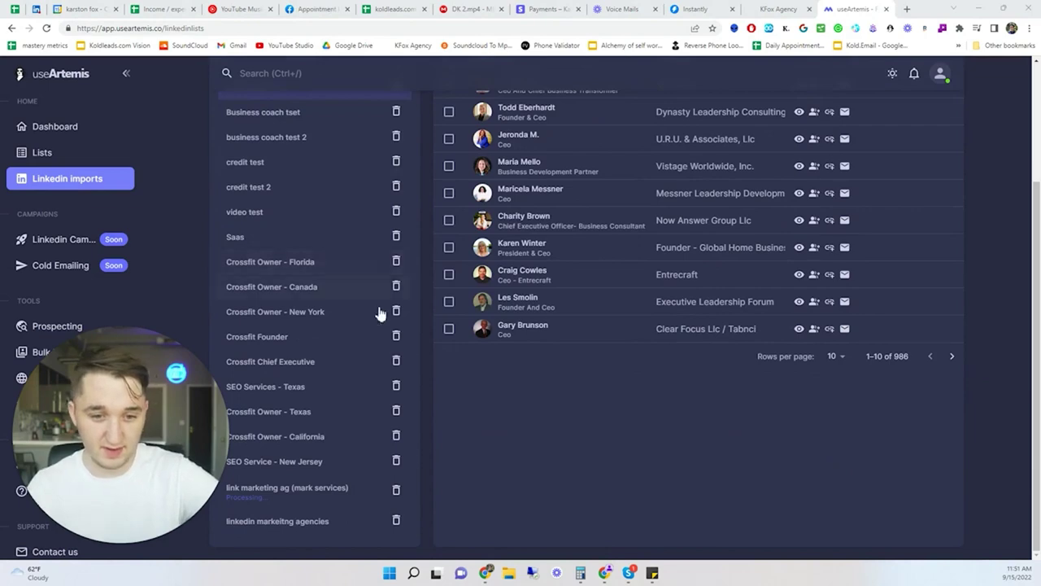
{"action": "left_click", "coordinate": [315, 440]}
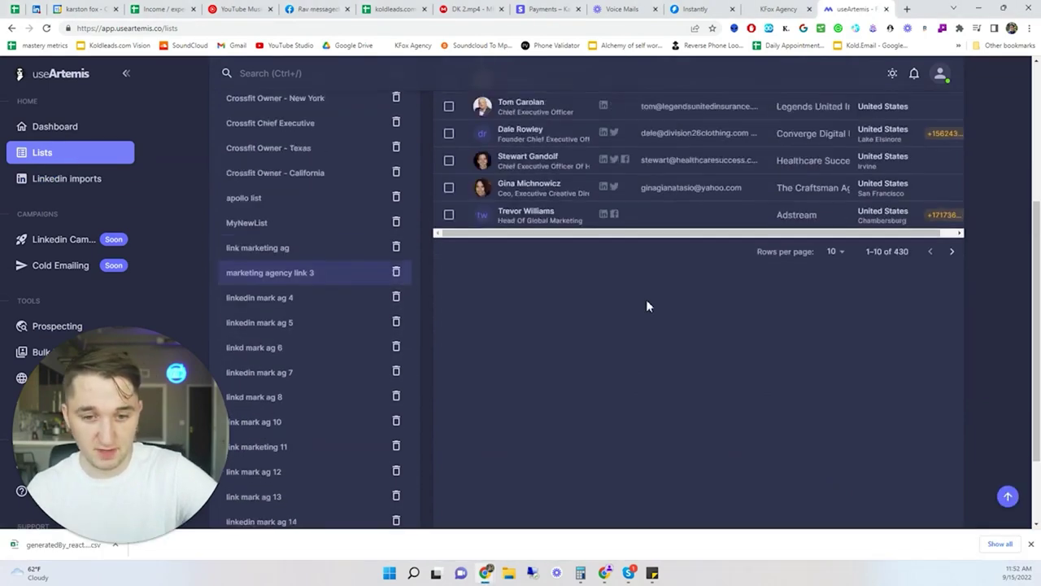
{"action": "scroll", "coordinate": [646, 299], "scroll_direction": "up", "scroll_amount": 3}
{"action": "left_click", "coordinate": [902, 105]}
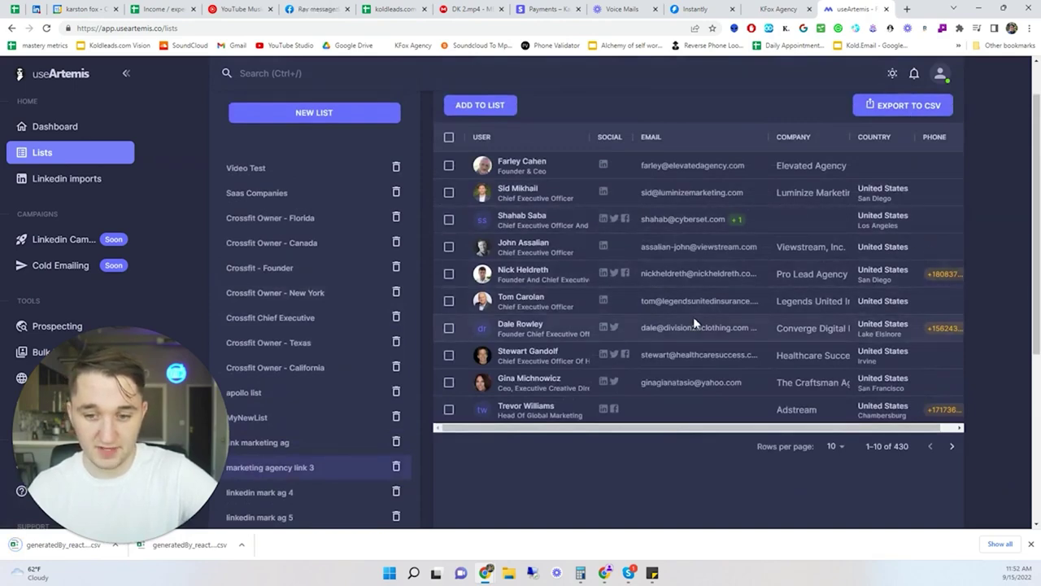
Step: Switch back to GoHighLevel, clear the contact search, and upload generatedBy_react-csv (11).csv into the contact import
{"action": "left_click", "coordinate": [779, 9]}
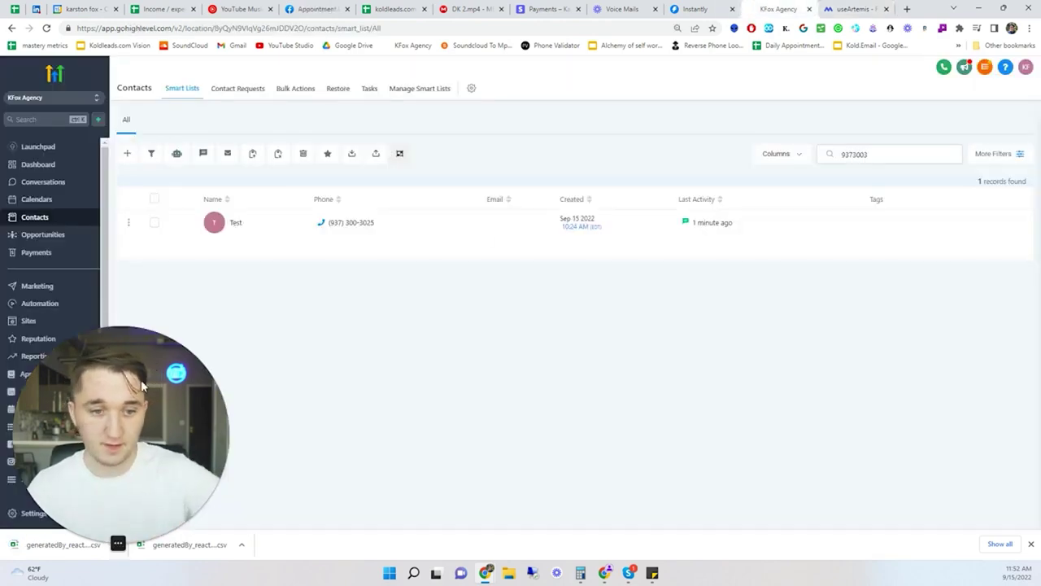
{"action": "double_click", "coordinate": [906, 151]}
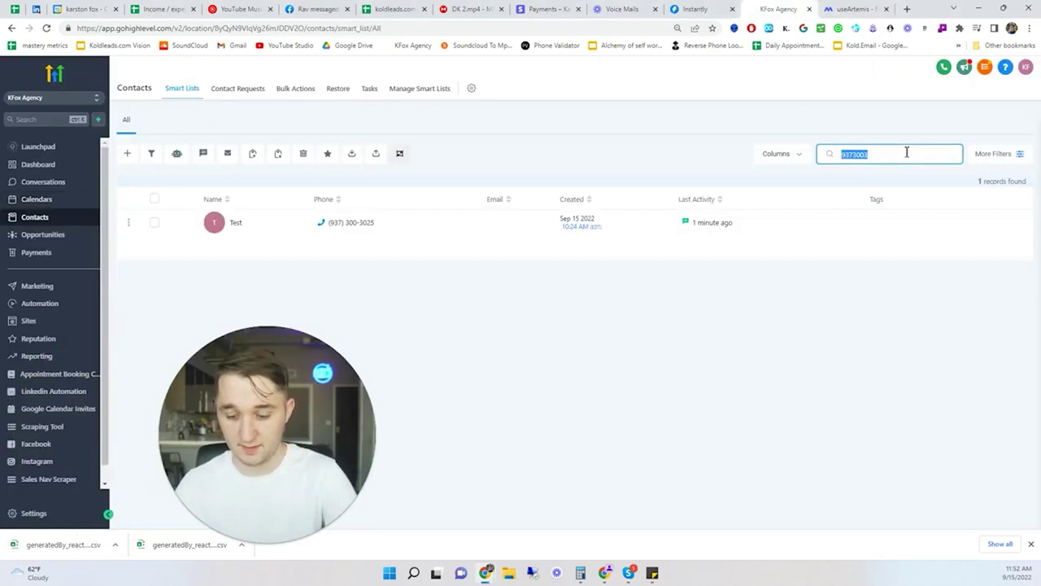
{"action": "key", "text": "BackSpace"}
{"action": "left_click", "coordinate": [377, 155]}
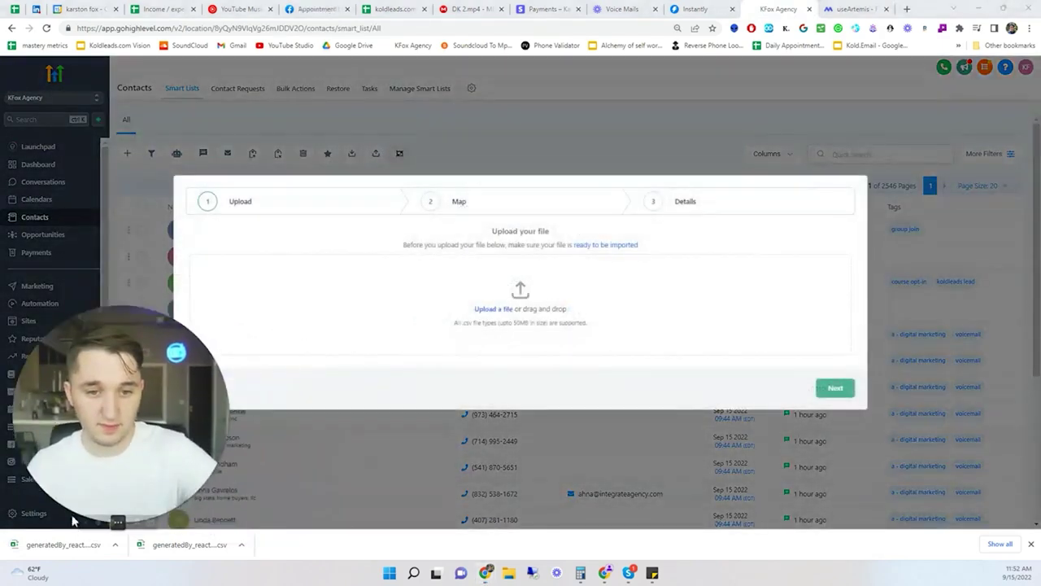
{"action": "left_click_drag", "start_coordinate": [57, 544], "coordinate": [508, 306]}
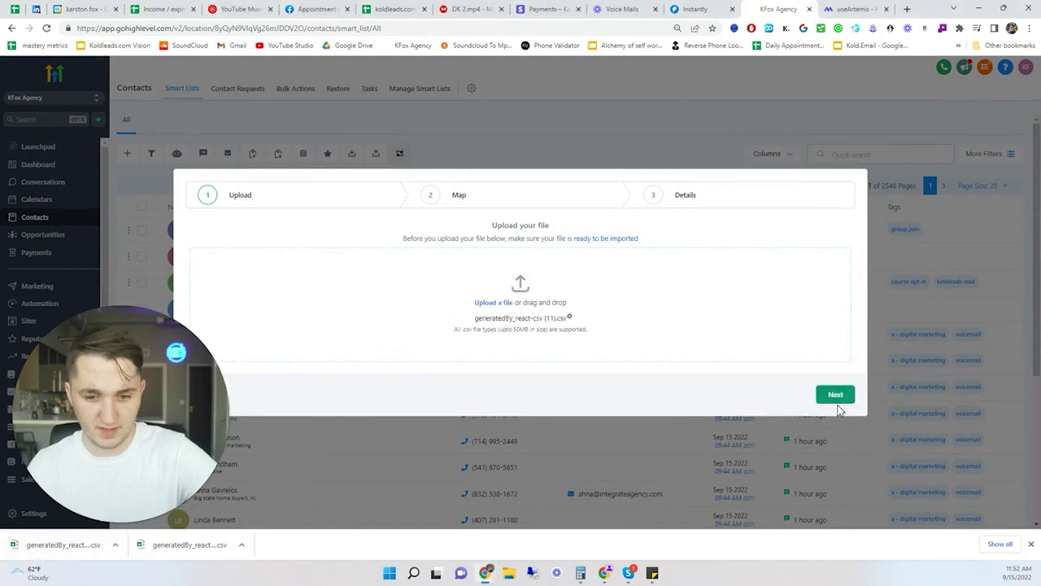
{"action": "left_click", "coordinate": [837, 397]}
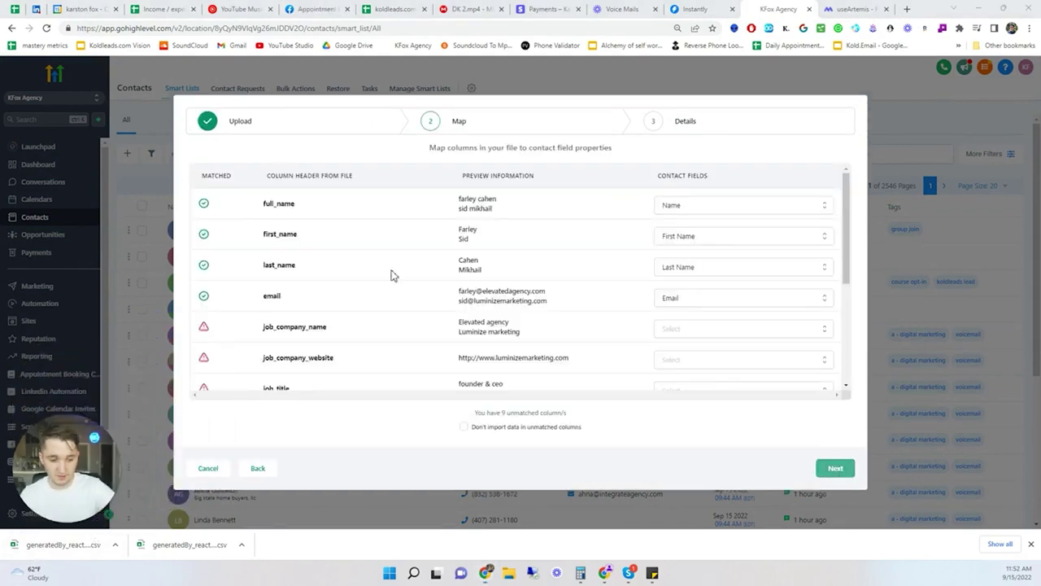
Step: Map the job_company_name column to the Company Name contact field
{"action": "double_click", "coordinate": [266, 203]}
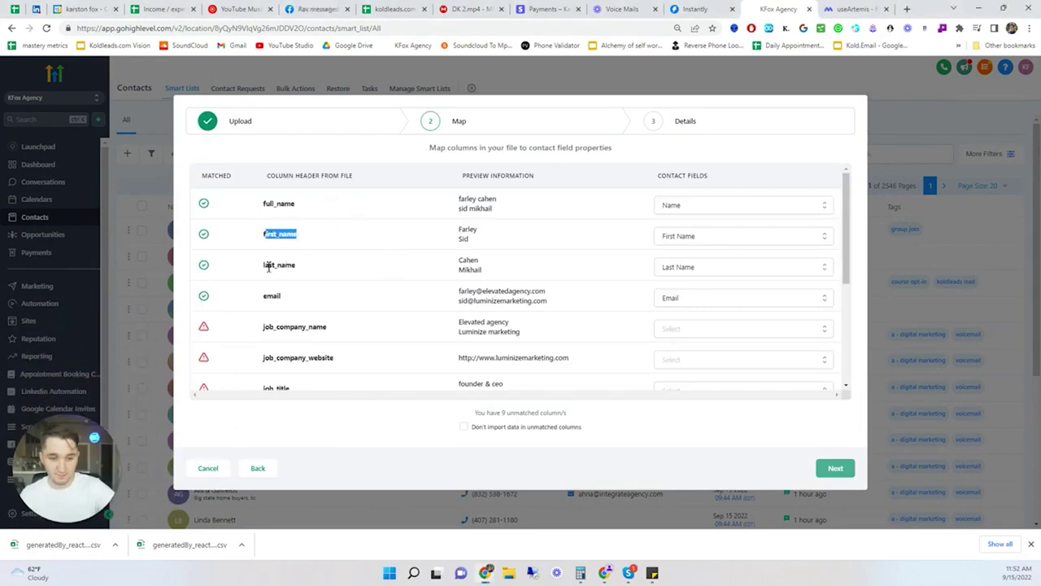
{"action": "scroll", "coordinate": [310, 318], "scroll_direction": "down", "scroll_amount": 1}
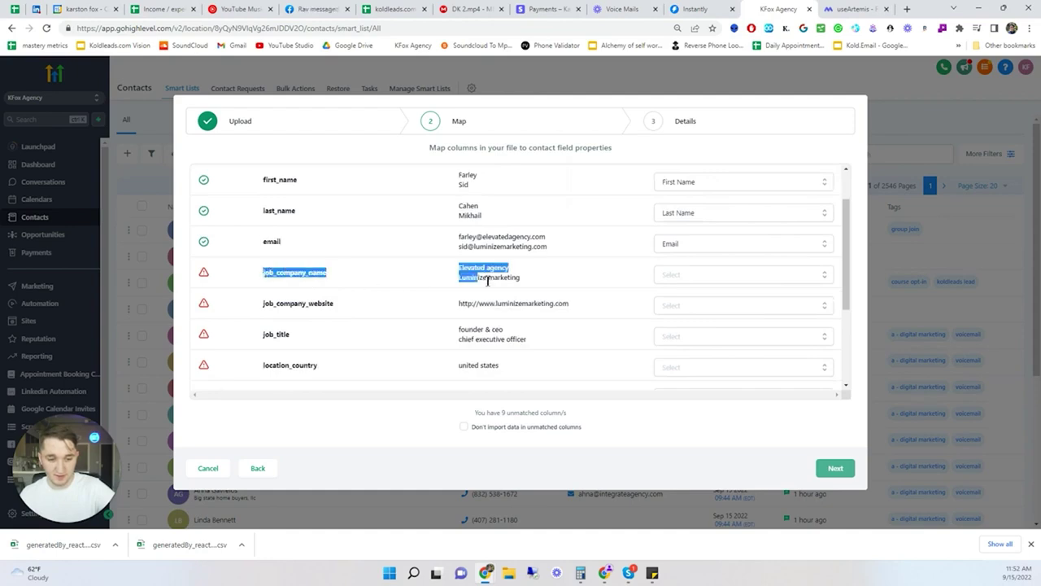
{"action": "left_click_drag", "start_coordinate": [522, 284], "coordinate": [326, 274]}
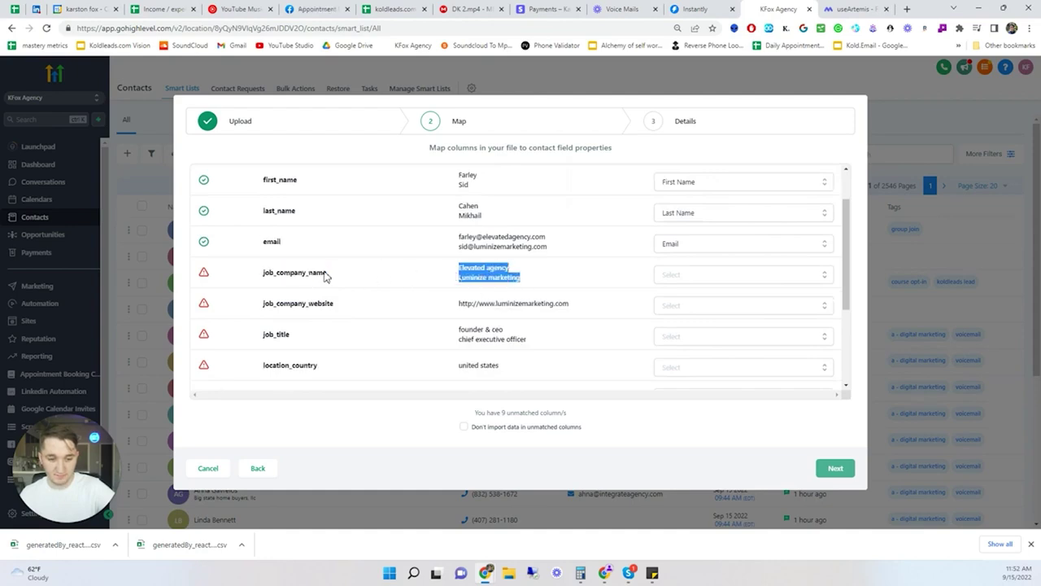
{"action": "left_click", "coordinate": [684, 278]}
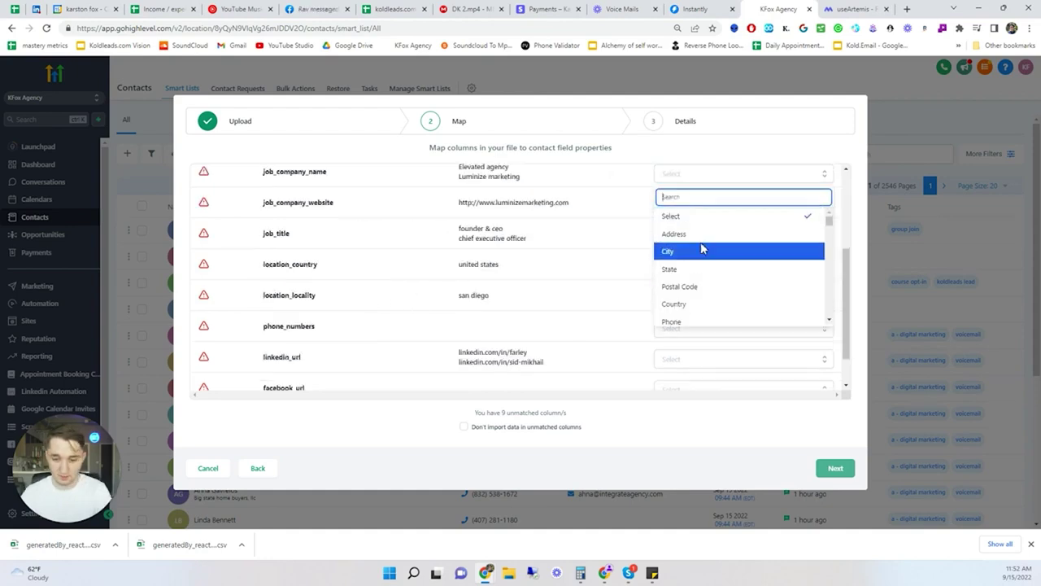
{"action": "type", "text": "compa"}
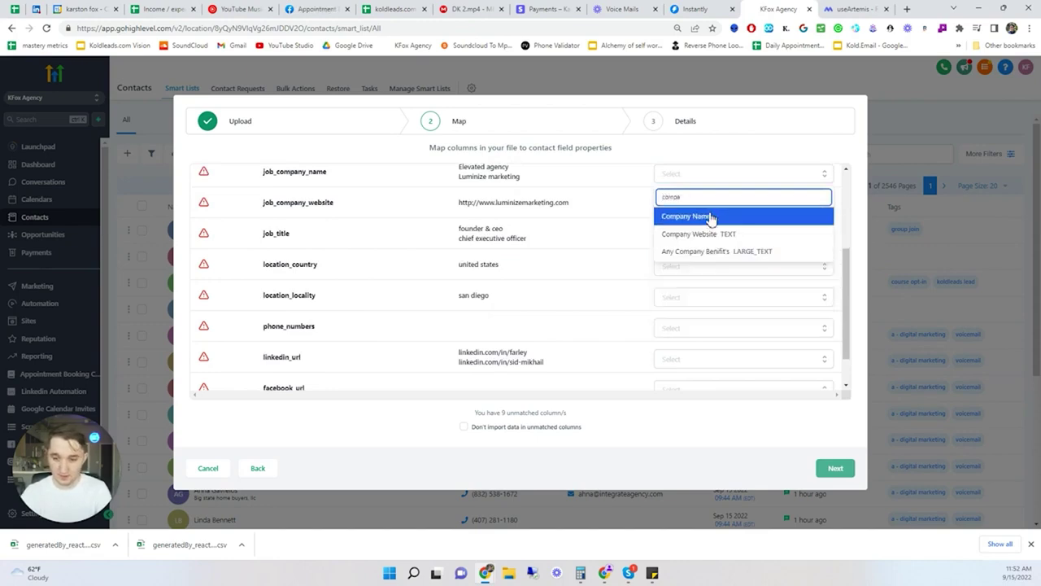
{"action": "left_click", "coordinate": [707, 217]}
Step: Map the job_company_website column to the Website contact field
{"action": "scroll", "coordinate": [440, 260], "scroll_direction": "up", "scroll_amount": 2}
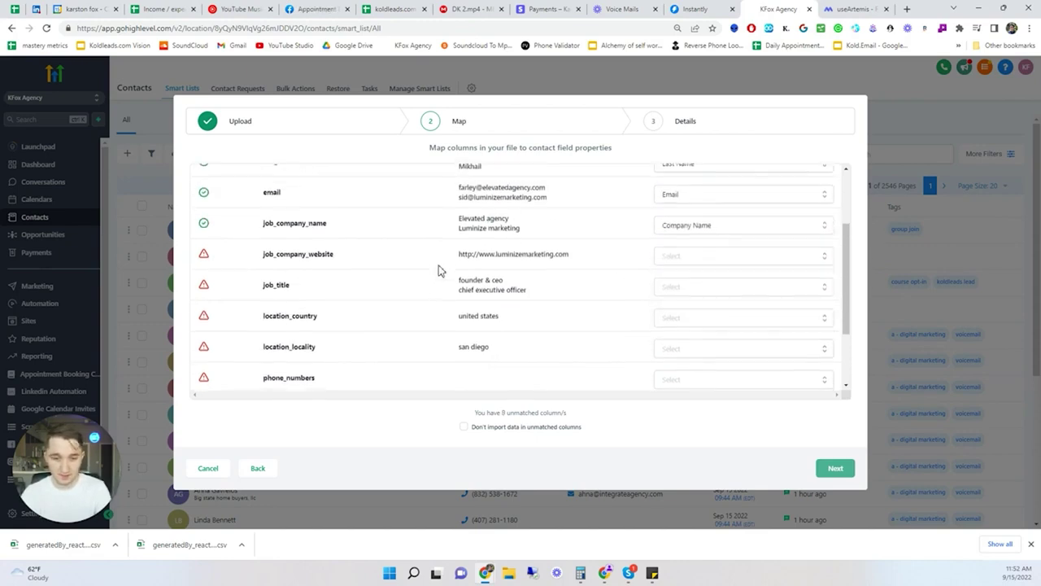
{"action": "left_click", "coordinate": [711, 263]}
{"action": "type", "text": "we"}
{"action": "left_click", "coordinate": [680, 217]}
Step: Map the location_country column to Country and the location_locality column to City
{"action": "scroll", "coordinate": [439, 256], "scroll_direction": "up", "scroll_amount": 2}
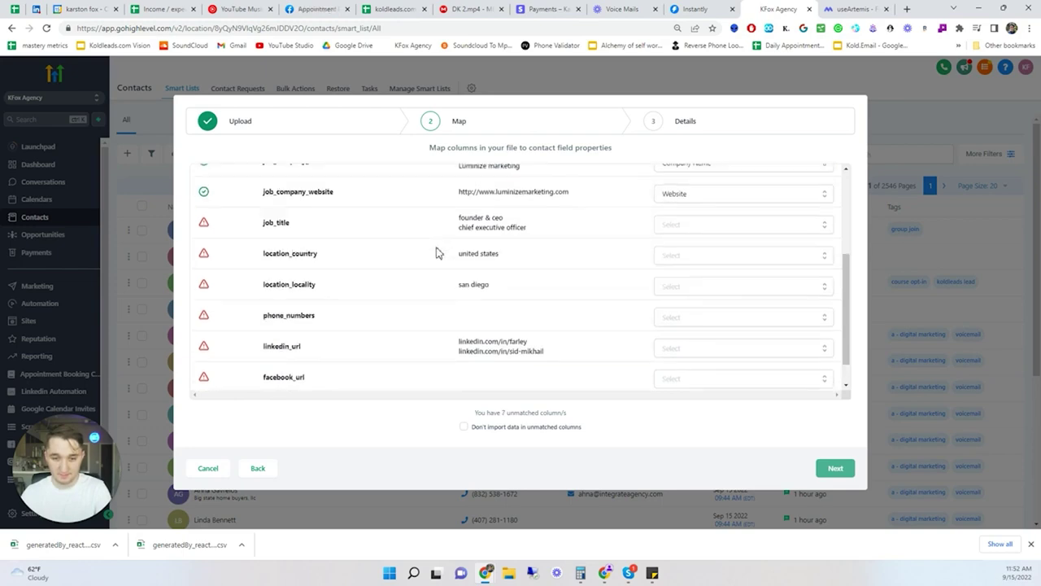
{"action": "triple_click", "coordinate": [486, 259]}
{"action": "left_click_drag", "start_coordinate": [474, 288], "coordinate": [484, 291]}
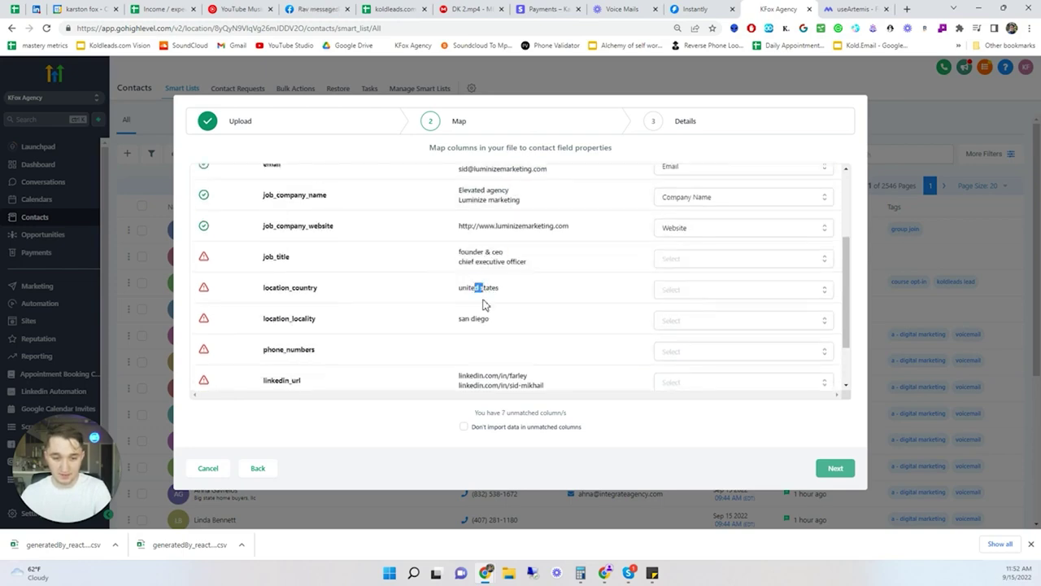
{"action": "left_click", "coordinate": [690, 291]}
{"action": "type", "text": "coun"}
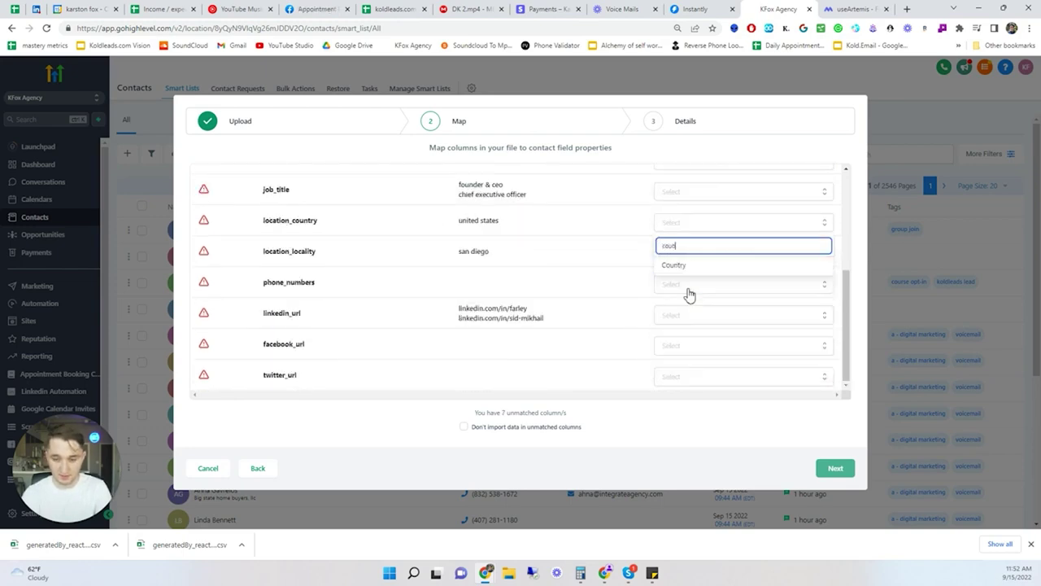
{"action": "left_click", "coordinate": [680, 266]}
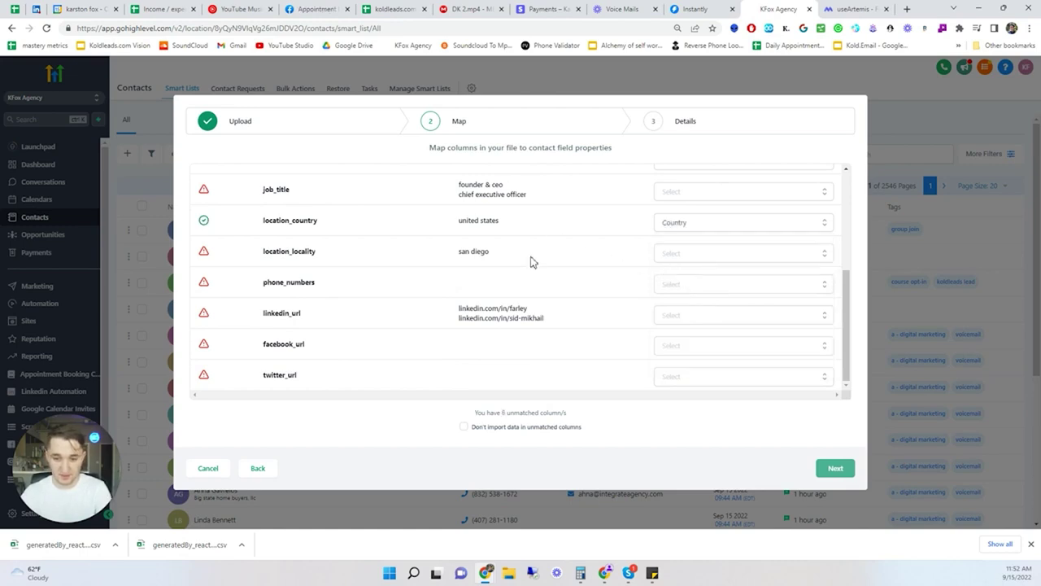
{"action": "left_click", "coordinate": [679, 255]}
{"action": "type", "text": "cit"}
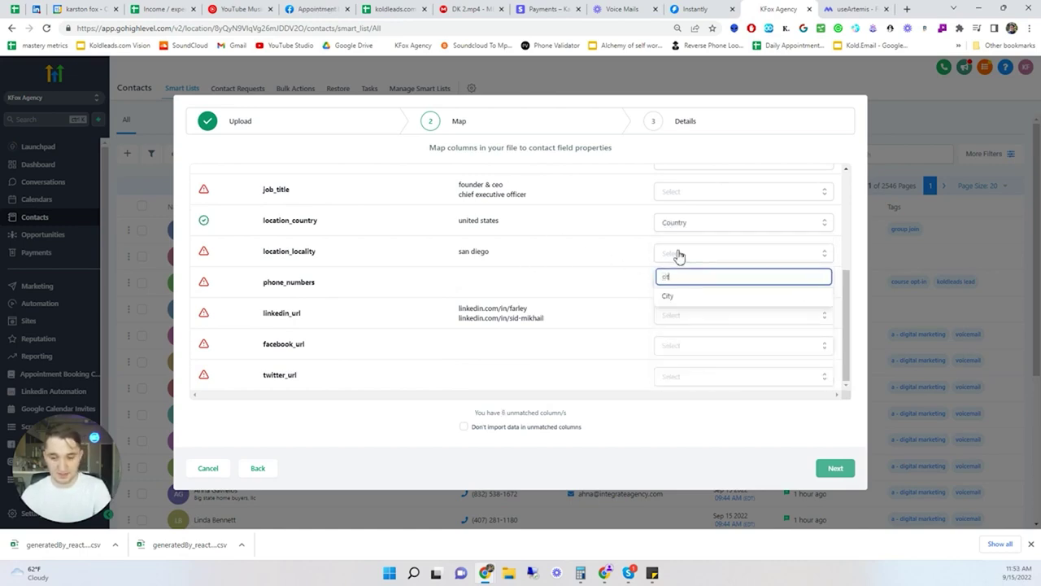
{"action": "left_click", "coordinate": [684, 300]}
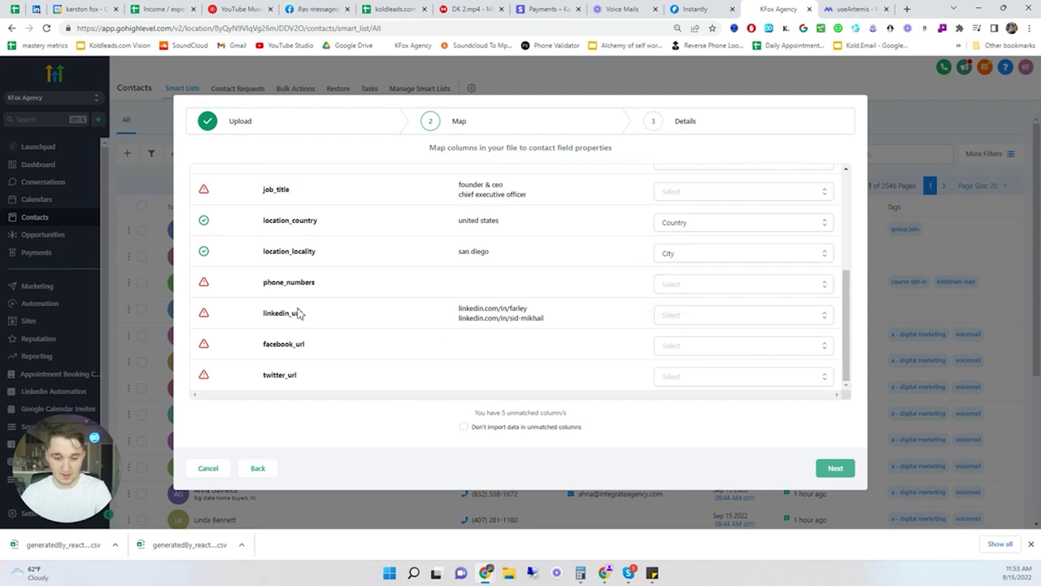
{"action": "left_click_drag", "start_coordinate": [275, 314], "coordinate": [542, 317]}
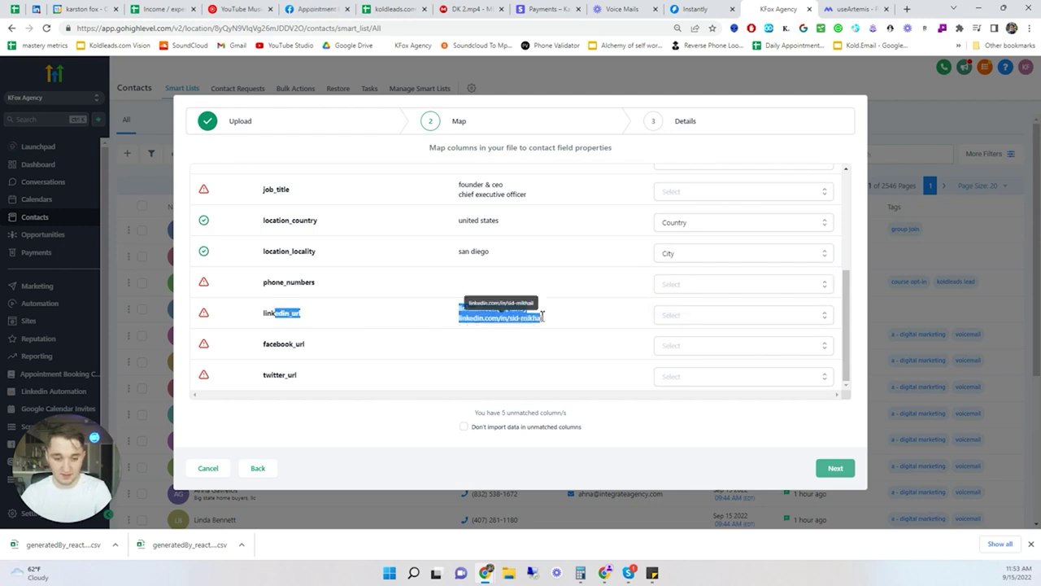
Step: Map the linkedin_url column to the Address contact field
{"action": "mouse_move", "coordinate": [36, 520]}
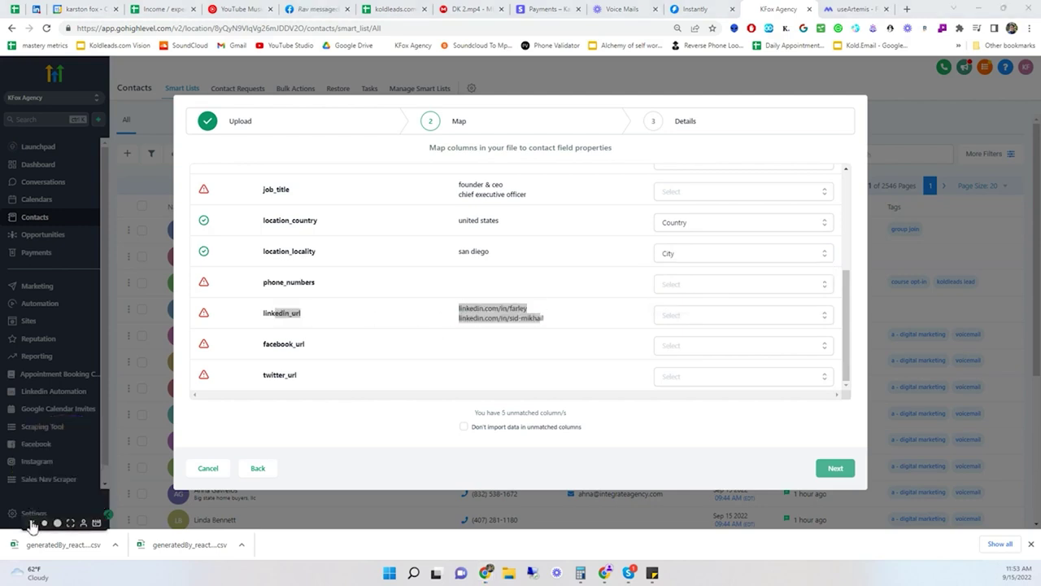
{"action": "left_click", "coordinate": [636, 323]}
{"action": "left_click", "coordinate": [703, 322]}
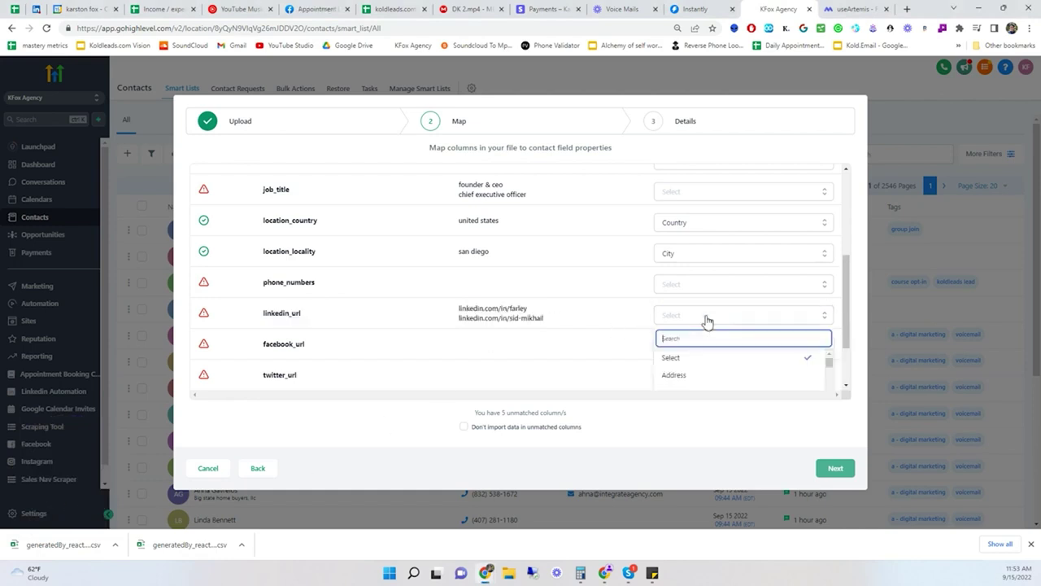
{"action": "scroll", "coordinate": [576, 337], "scroll_direction": "down", "scroll_amount": 1}
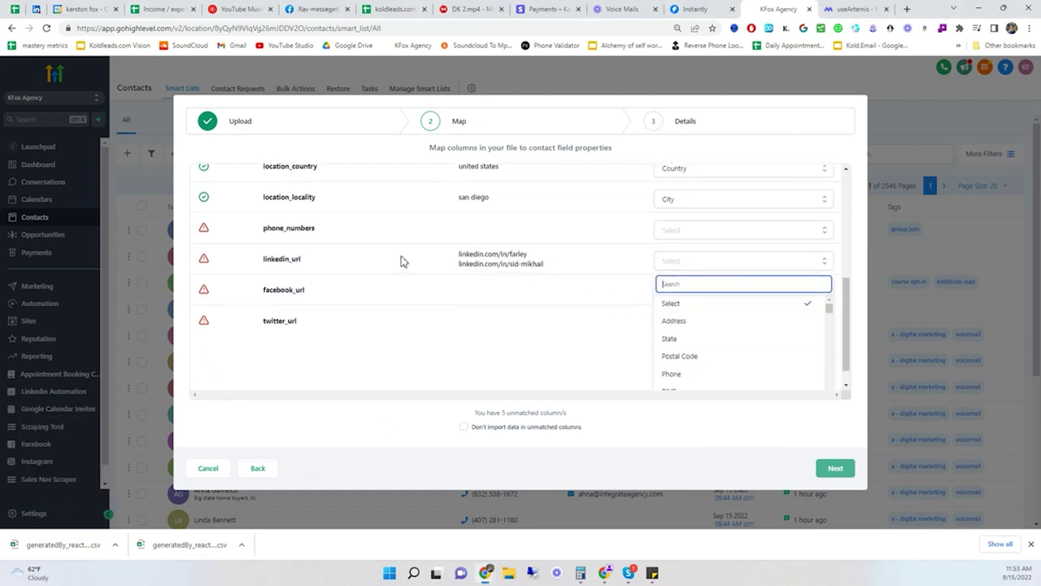
{"action": "left_click", "coordinate": [685, 322]}
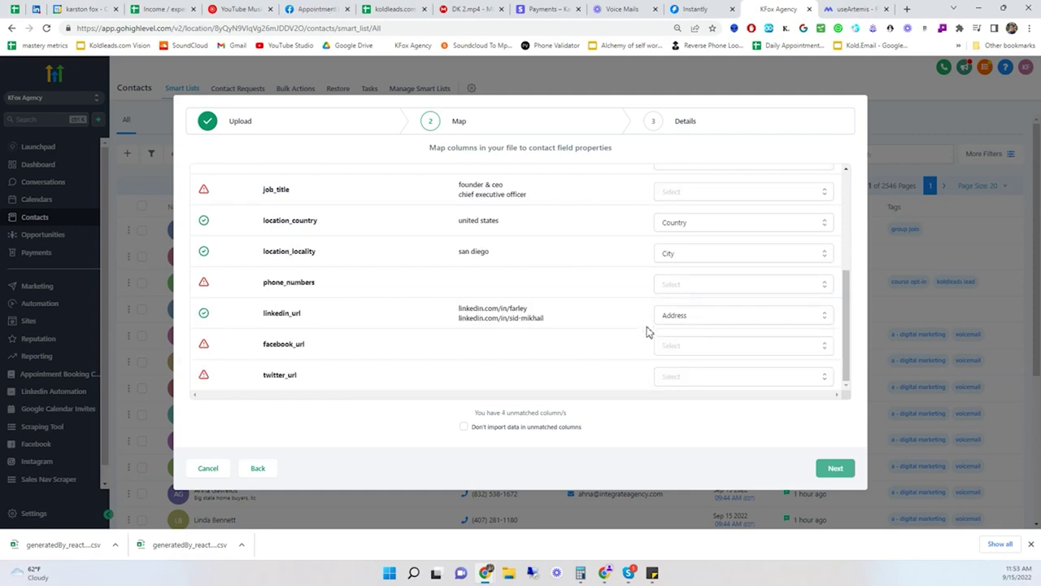
Step: Look through the contact fields available for the linkedin_url column and examine its sample values
{"action": "left_click", "coordinate": [703, 325]}
{"action": "scroll", "coordinate": [611, 327], "scroll_direction": "down", "scroll_amount": 1}
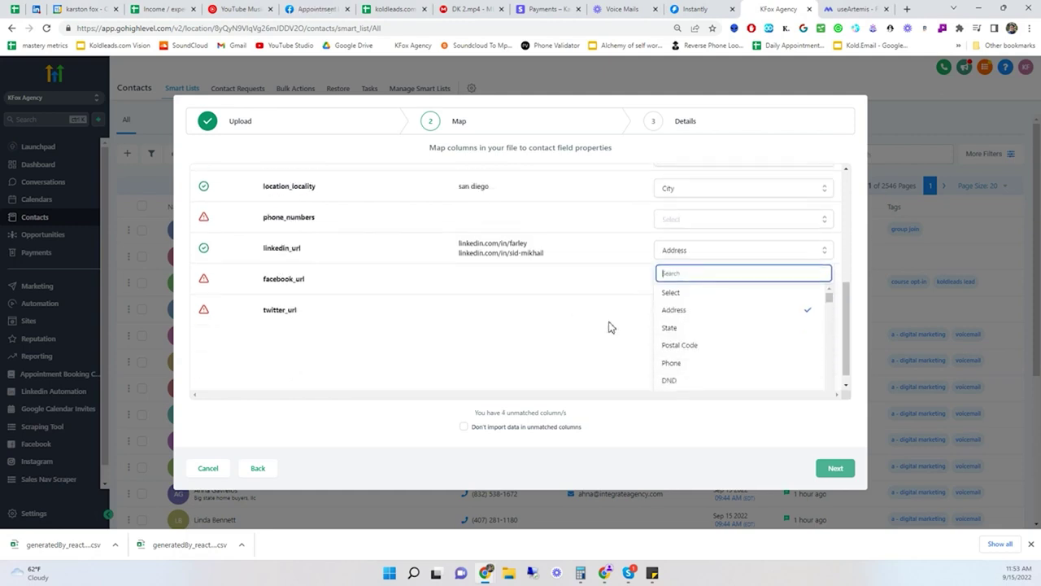
{"action": "scroll", "coordinate": [735, 332], "scroll_direction": "down", "scroll_amount": 10}
{"action": "scroll", "coordinate": [732, 354], "scroll_direction": "up", "scroll_amount": 10}
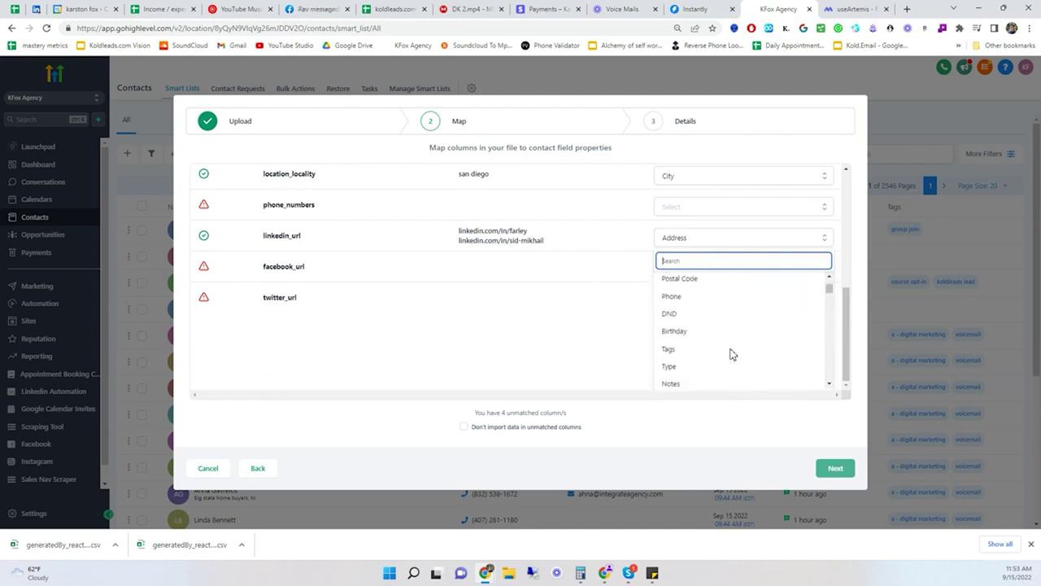
{"action": "scroll", "coordinate": [713, 317], "scroll_direction": "up", "scroll_amount": 1}
{"action": "left_click", "coordinate": [559, 288]}
{"action": "scroll", "coordinate": [523, 251], "scroll_direction": "up", "scroll_amount": 1}
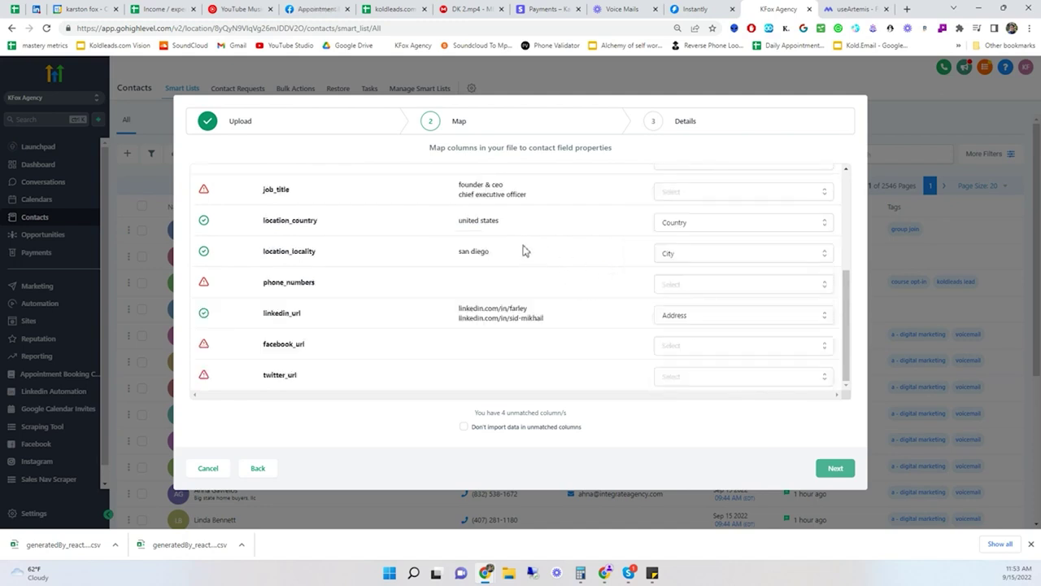
{"action": "left_click_drag", "start_coordinate": [572, 325], "coordinate": [418, 307]}
{"action": "triple_click", "coordinate": [493, 311]}
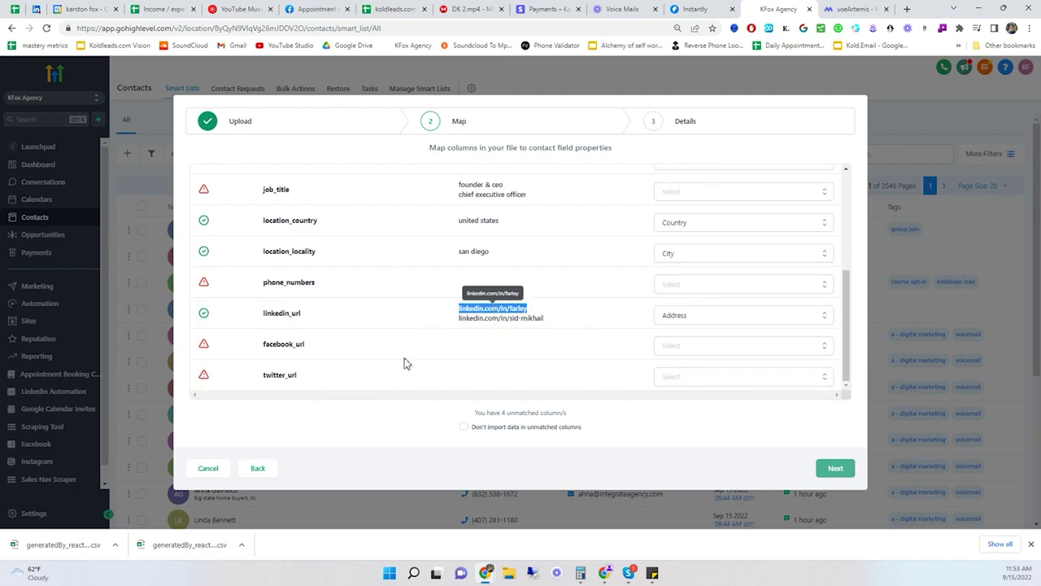
{"action": "scroll", "coordinate": [405, 363], "scroll_direction": "up", "scroll_amount": 3}
{"action": "scroll", "coordinate": [406, 363], "scroll_direction": "down", "scroll_amount": 3}
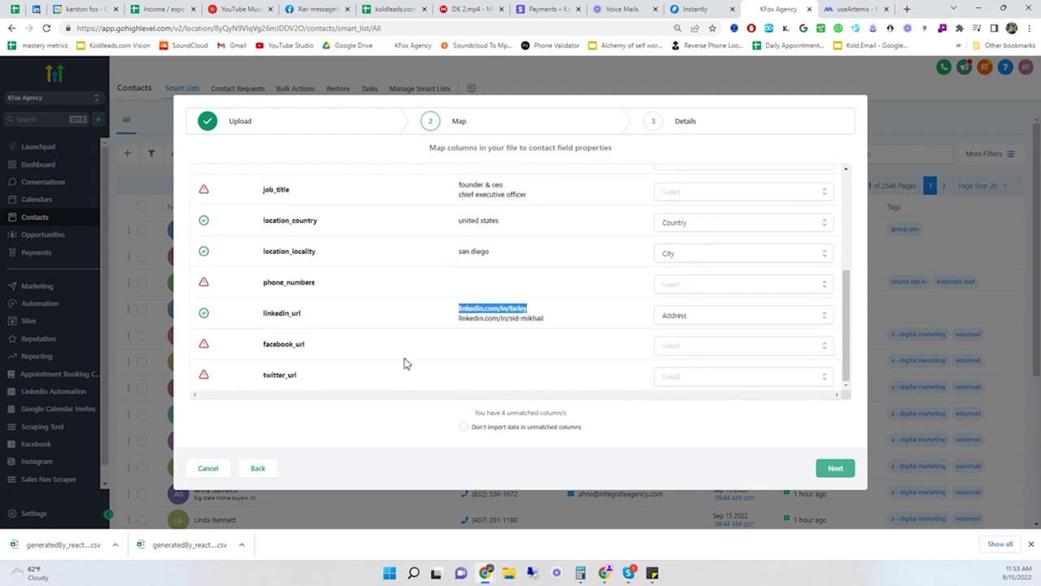
Step: Map the phone_numbers column to the Phone contact field
{"action": "left_click_drag", "start_coordinate": [258, 285], "coordinate": [314, 283]}
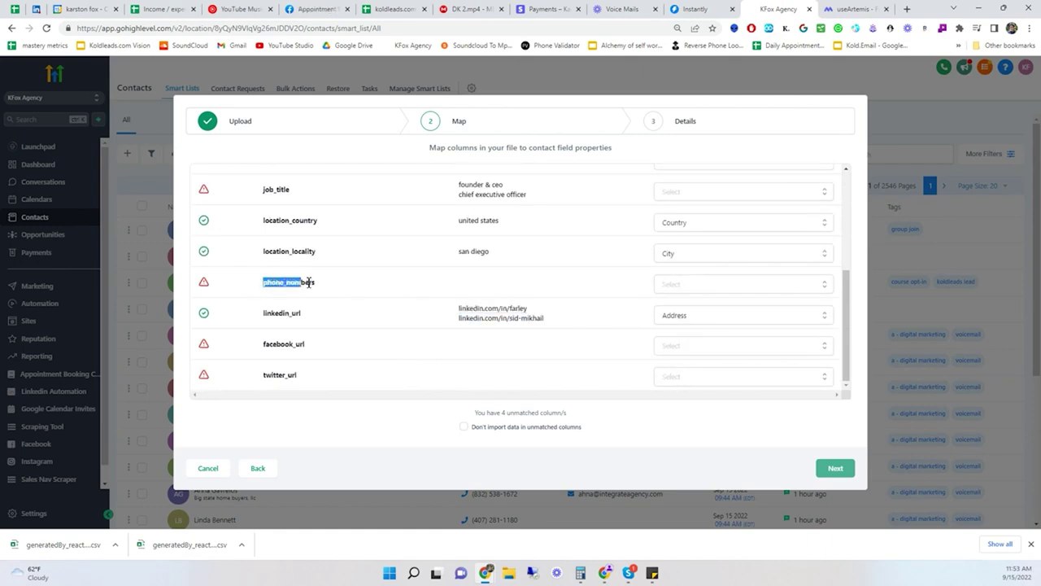
{"action": "left_click", "coordinate": [680, 287]}
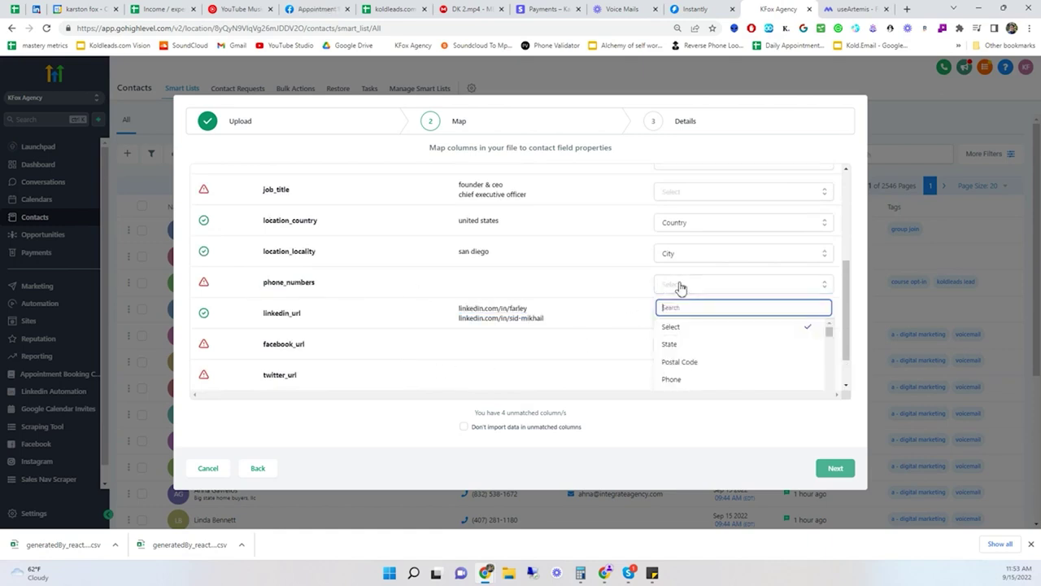
{"action": "left_click", "coordinate": [680, 378]}
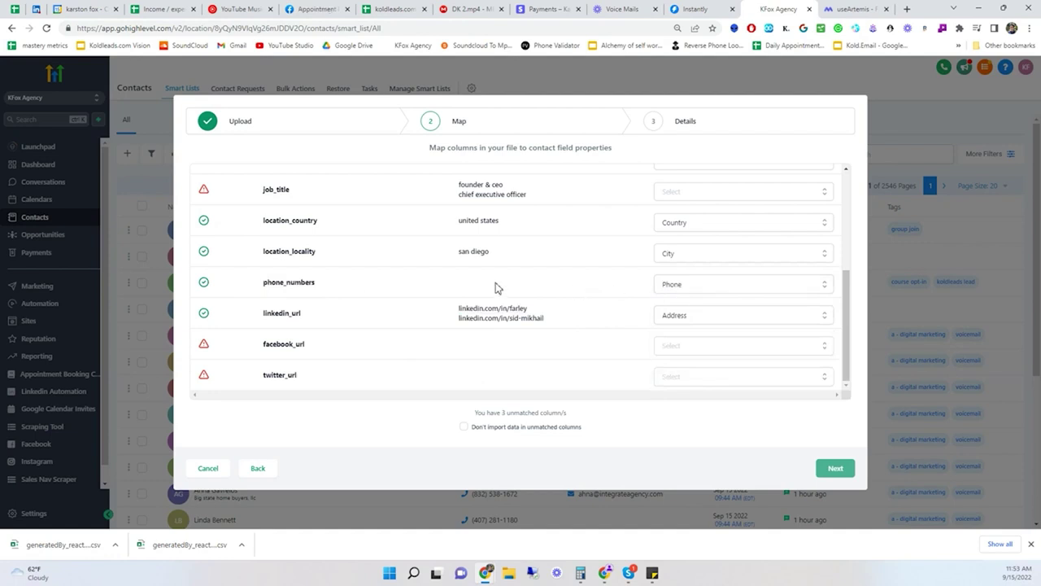
Step: Exclude data in unmatched columns from the import and continue to the final import details
{"action": "left_click", "coordinate": [464, 427]}
{"action": "left_click_drag", "start_coordinate": [488, 427], "coordinate": [628, 437]}
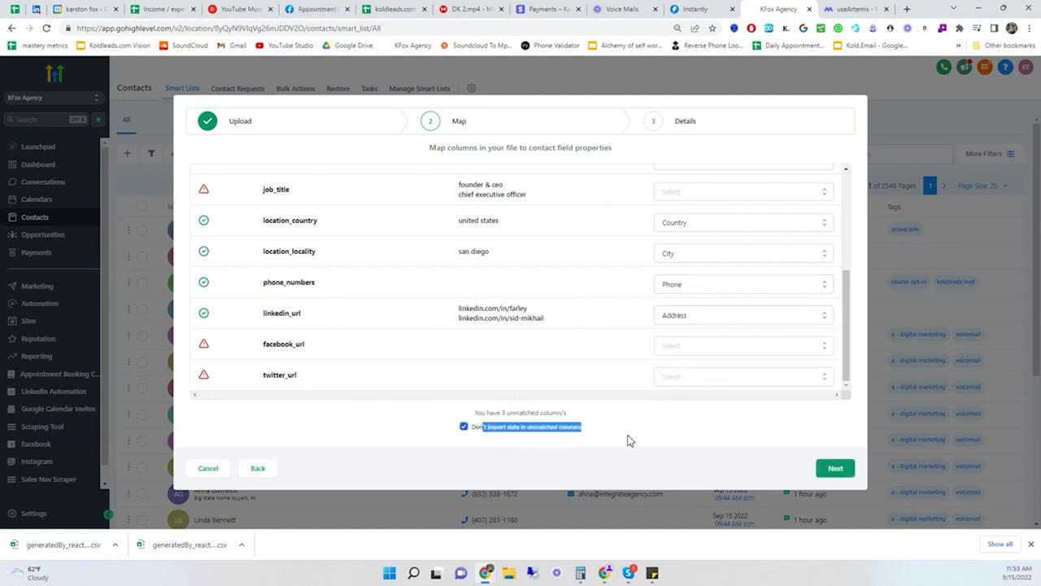
{"action": "left_click", "coordinate": [835, 468]}
Step: Expand the advanced import options and set Phone as the primary field for finding existing contacts
{"action": "left_click", "coordinate": [215, 318]}
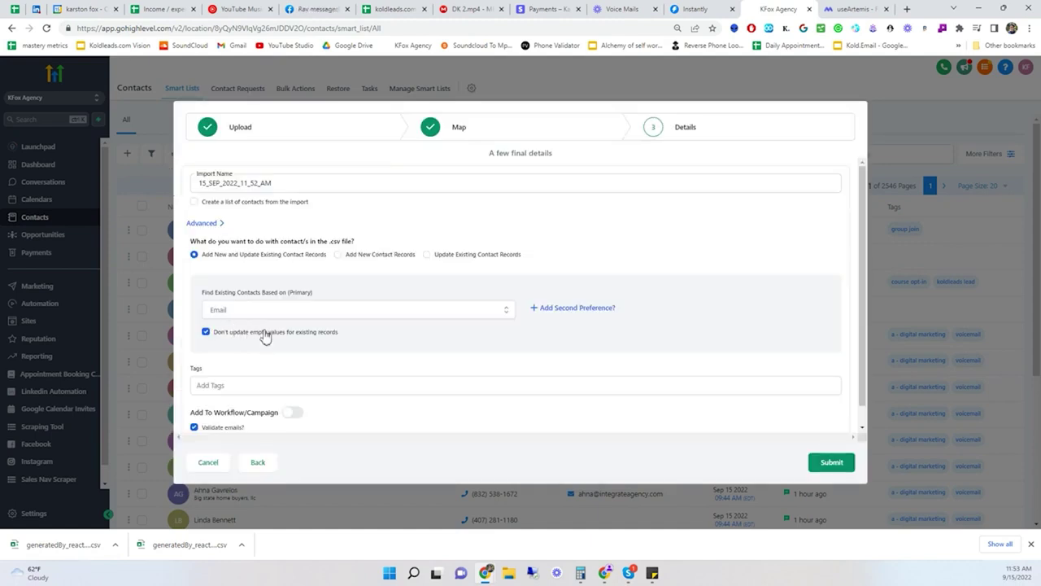
{"action": "left_click", "coordinate": [261, 307]}
{"action": "left_click", "coordinate": [234, 346]}
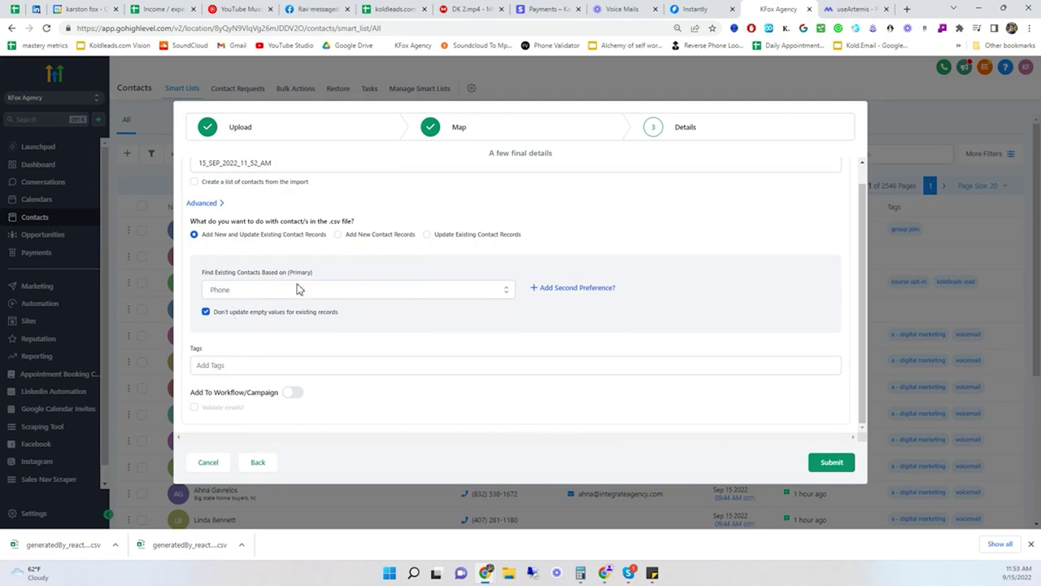
Step: Add the existing tags "a - digital marketing" and "voicemail" to the contacts being imported
{"action": "left_click", "coordinate": [229, 364]}
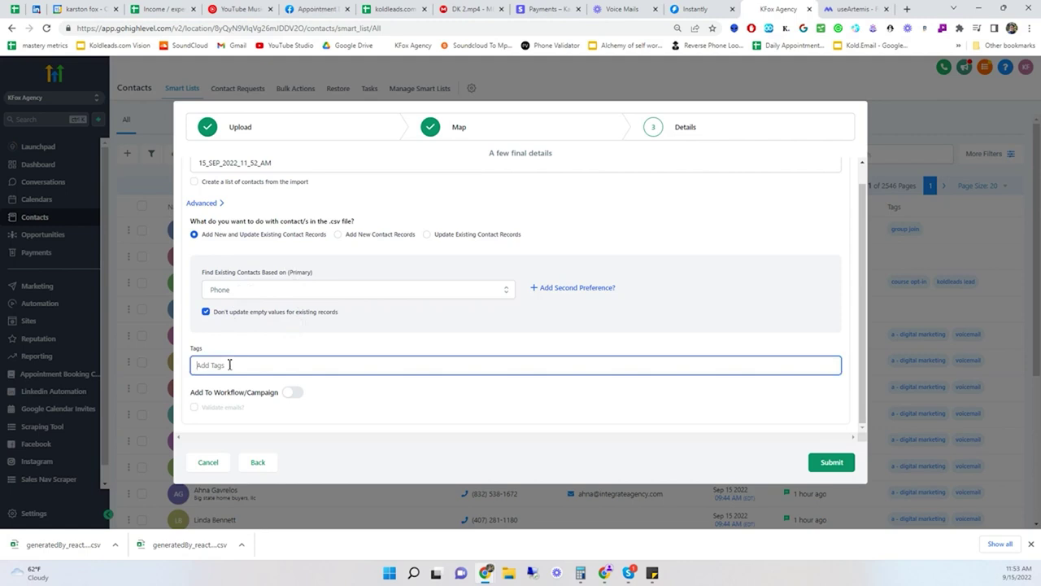
{"action": "type", "text": "a"}
{"action": "left_click", "coordinate": [253, 388]}
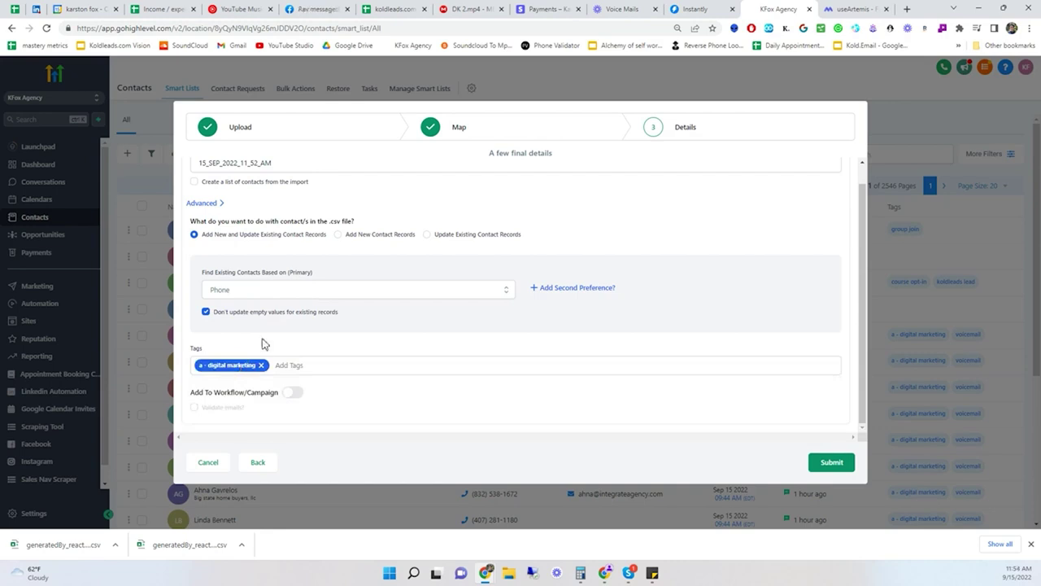
{"action": "left_click", "coordinate": [293, 368]}
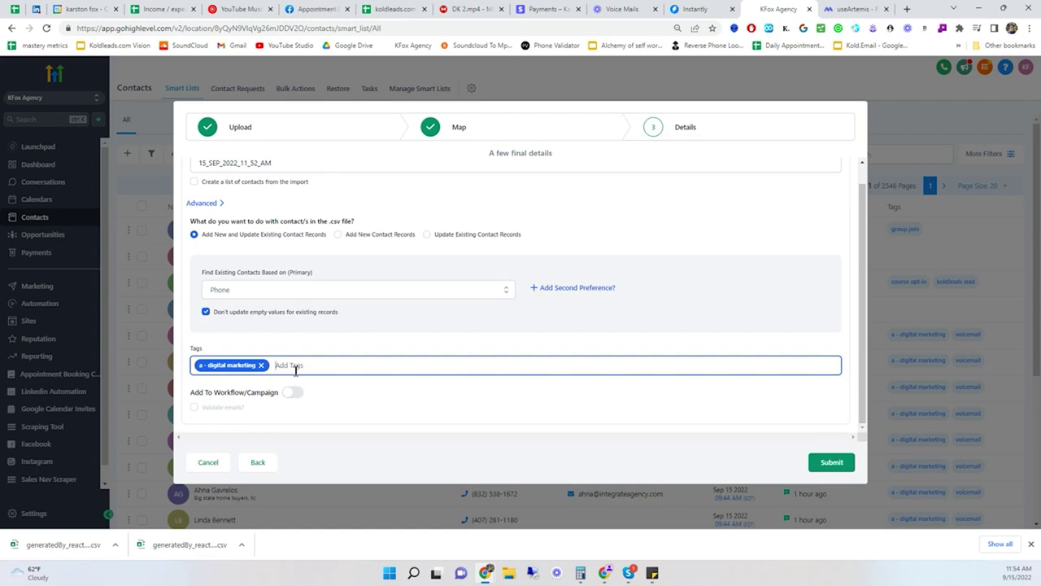
{"action": "type", "text": "voic"}
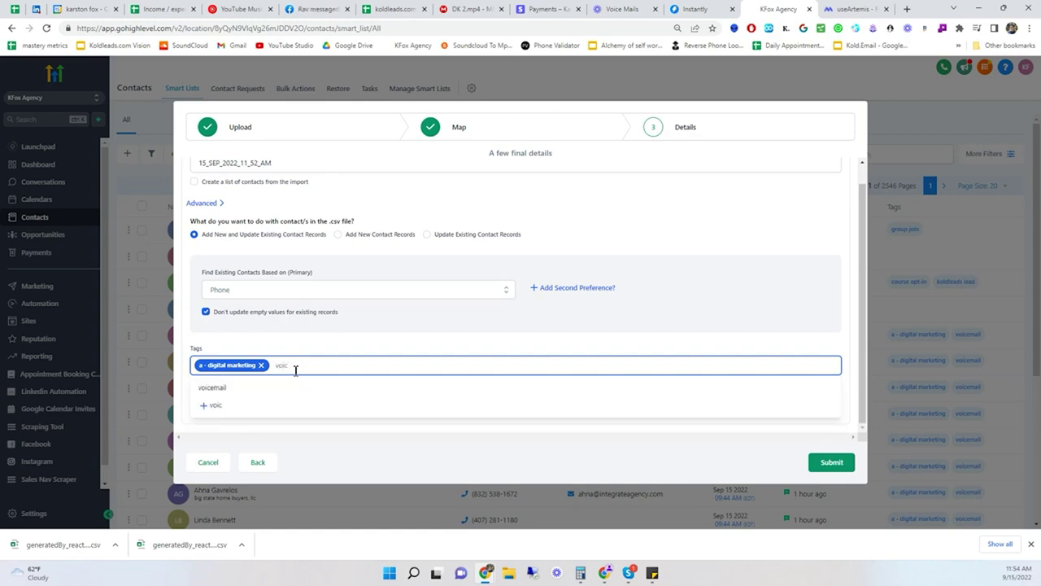
{"action": "left_click", "coordinate": [229, 389]}
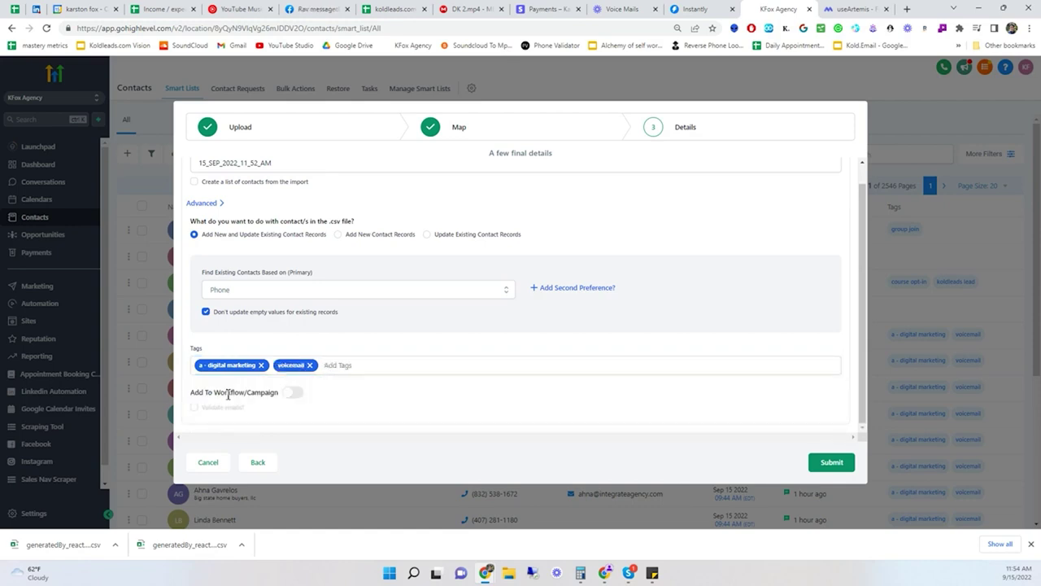
Step: Try adding a new Artemis tag to the import, remove it, and cancel the contact import
{"action": "left_click", "coordinate": [340, 366]}
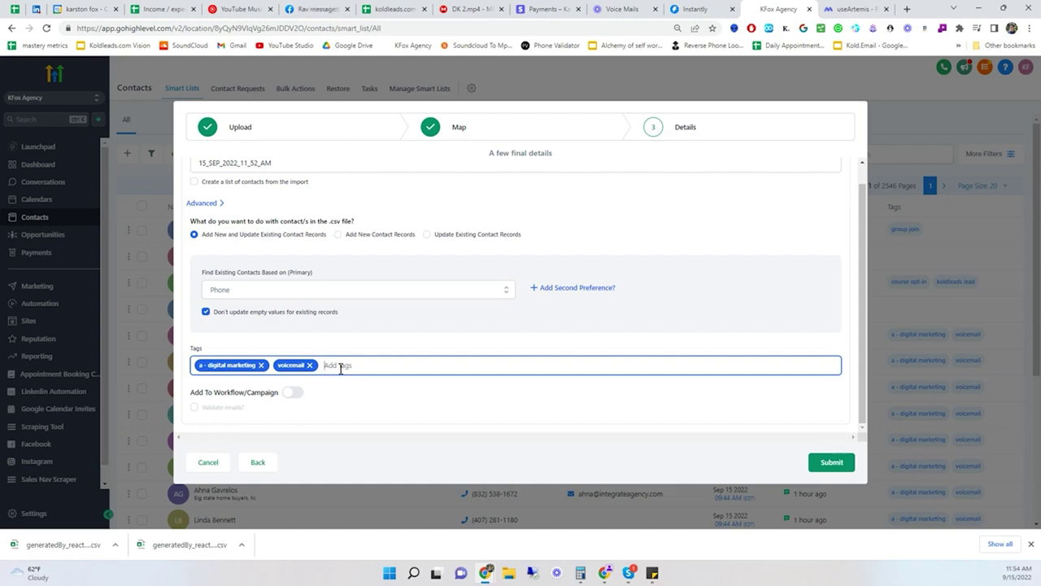
{"action": "type", "text": "Artemis"}
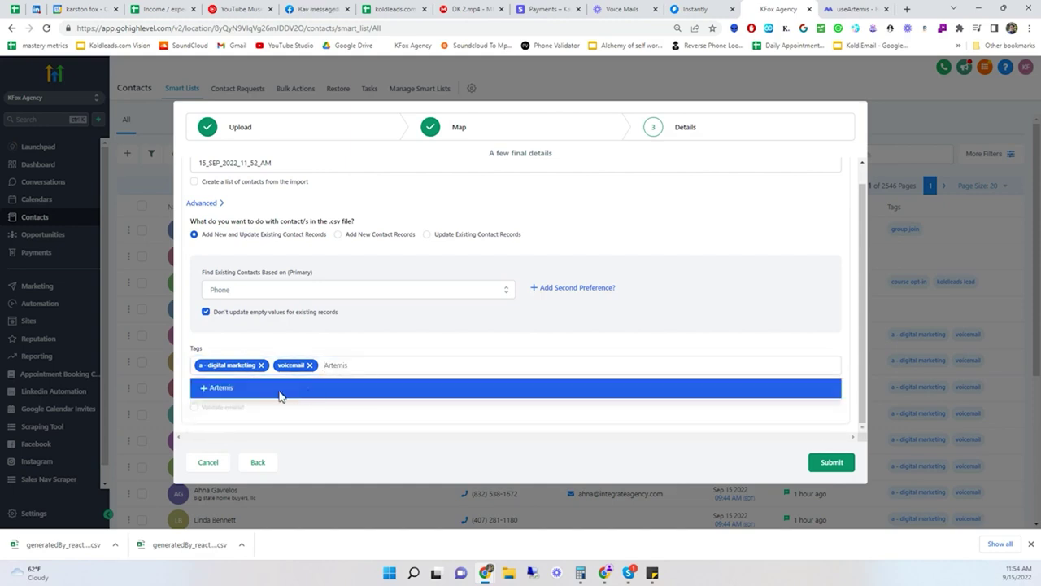
{"action": "left_click", "coordinate": [337, 389]}
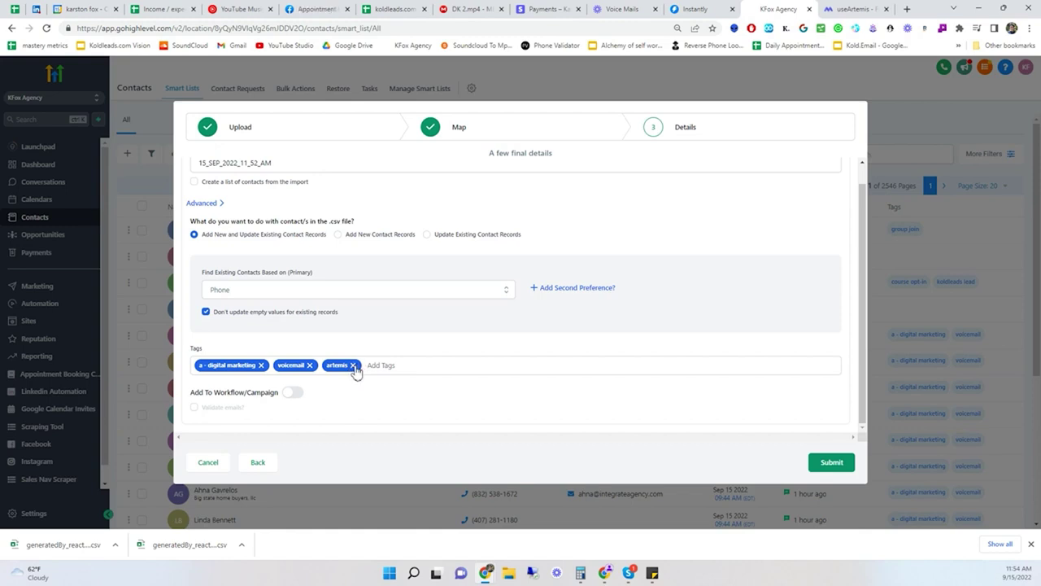
{"action": "left_click", "coordinate": [353, 365]}
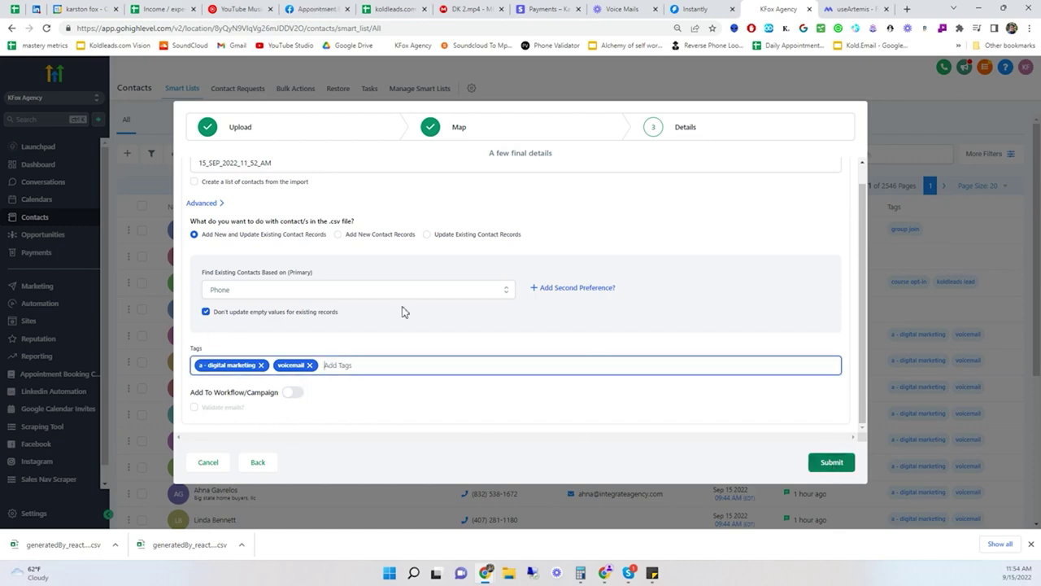
{"action": "left_click", "coordinate": [209, 463]}
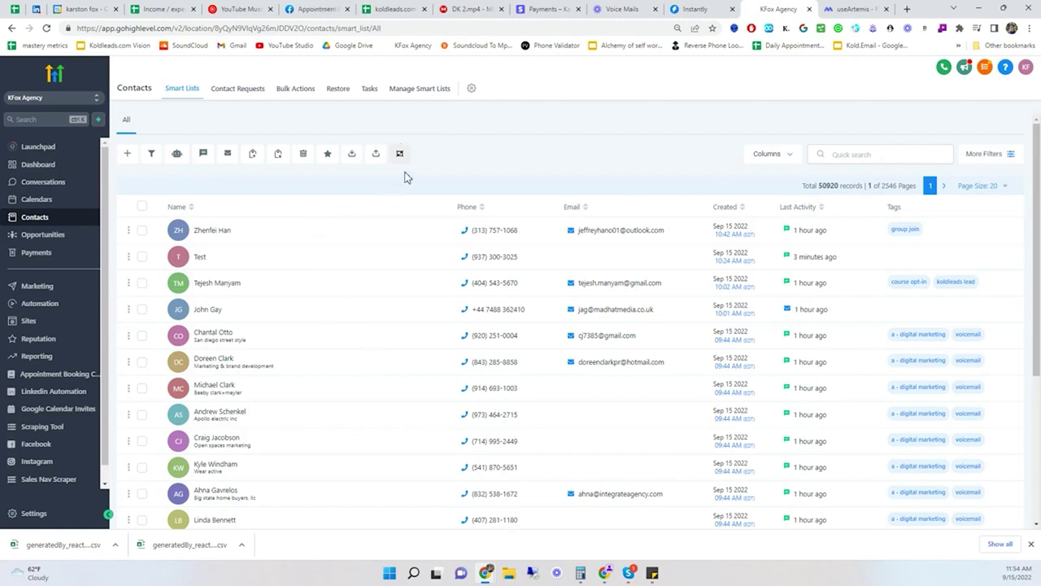
Step: Try to select all contacts across all pages using a Created range filter of Sep 15, 2022 - Sep 15, 2022
{"action": "left_click", "coordinate": [981, 154]}
{"action": "left_click", "coordinate": [897, 158]}
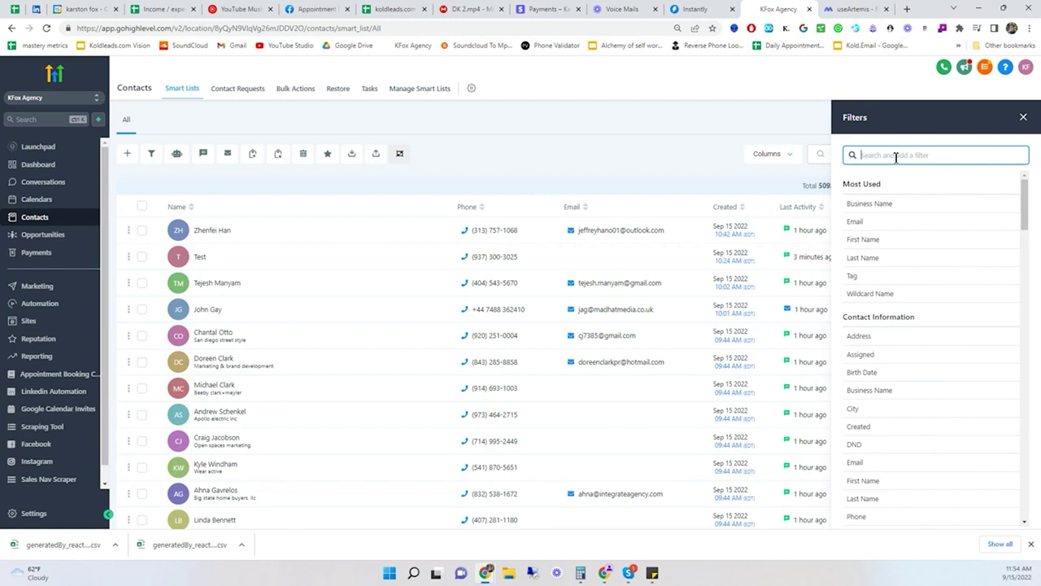
{"action": "type", "text": "create"}
{"action": "left_click", "coordinate": [883, 207]}
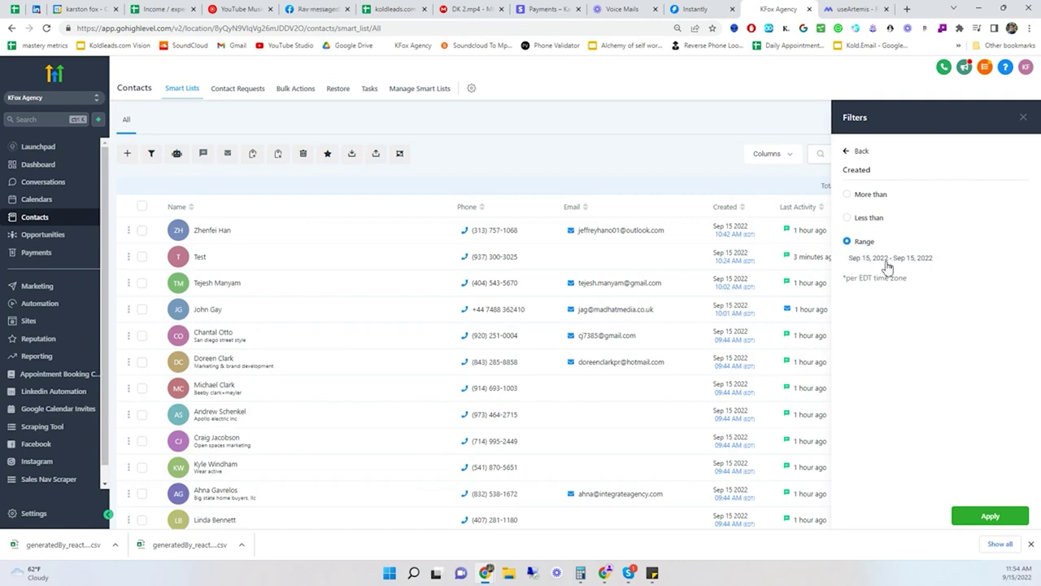
{"action": "left_click", "coordinate": [141, 206]}
{"action": "left_click", "coordinate": [279, 194]}
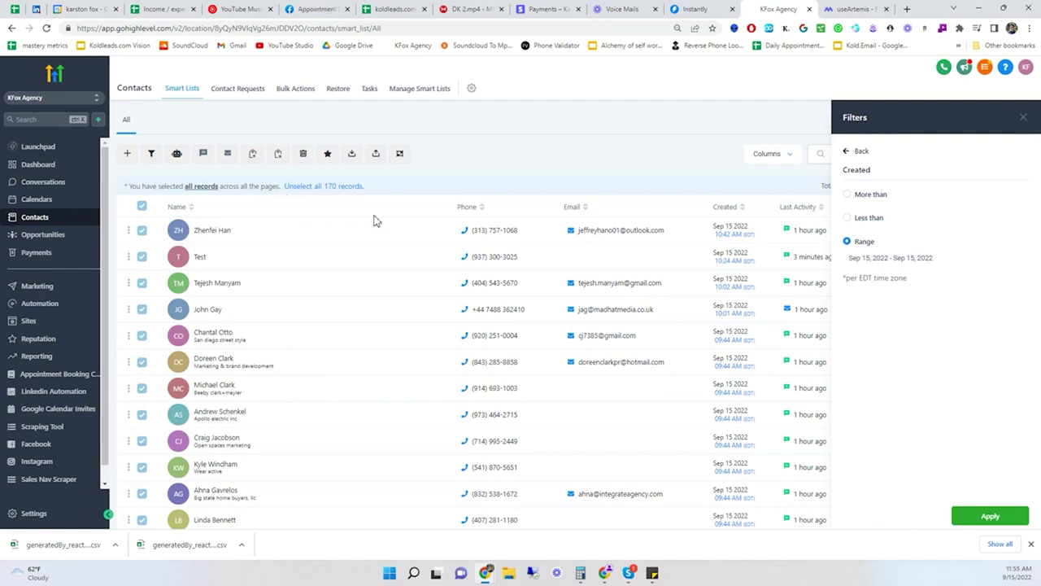
{"action": "left_click", "coordinate": [856, 151]}
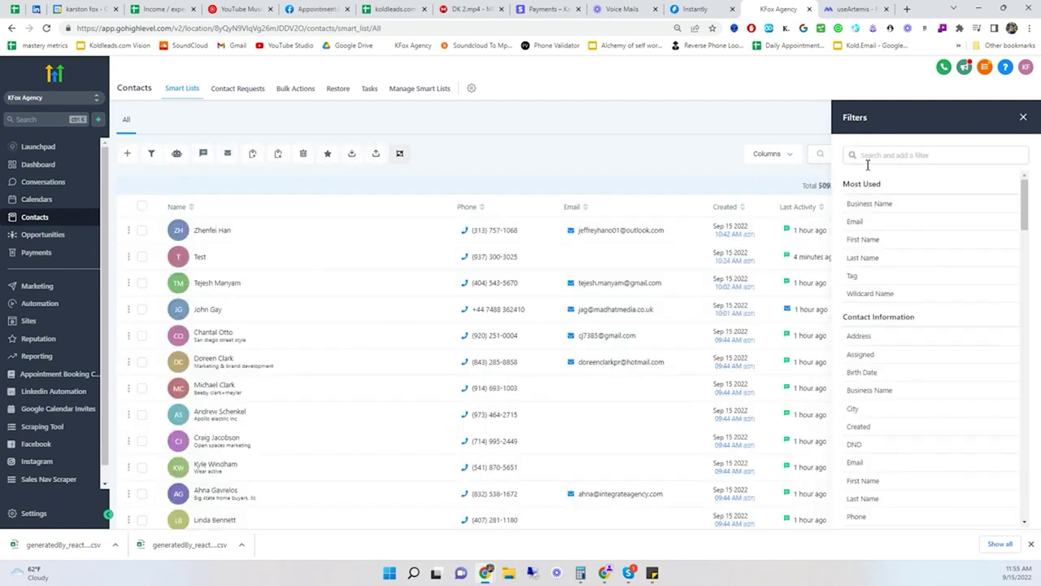
Step: Filter the contacts by a Created range of Sep 15, 2022 - Sep 15, 2022
{"action": "left_click", "coordinate": [898, 154]}
{"action": "type", "text": "creat"}
{"action": "left_click", "coordinate": [859, 203]}
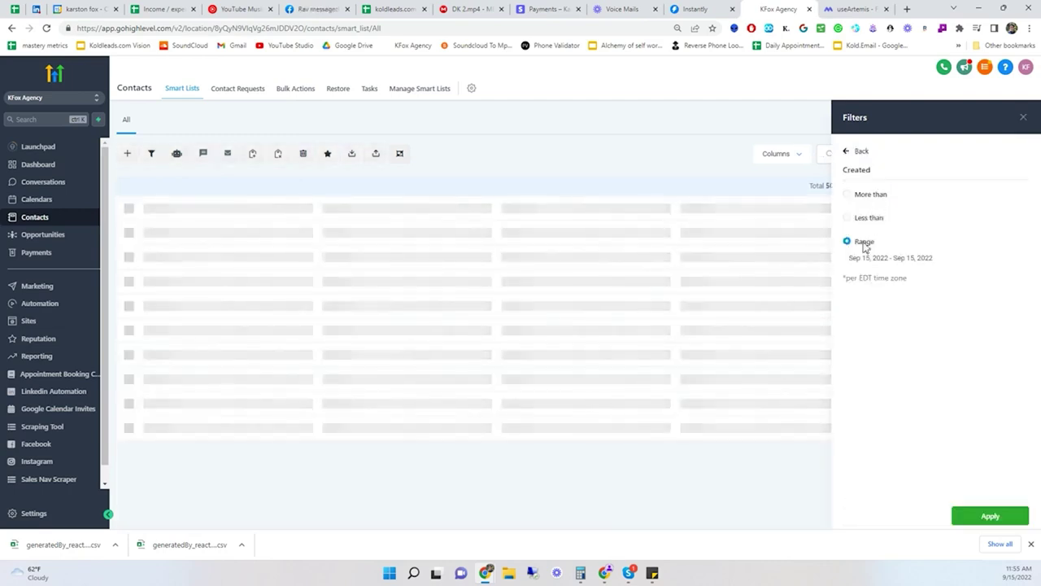
{"action": "left_click", "coordinate": [983, 517]}
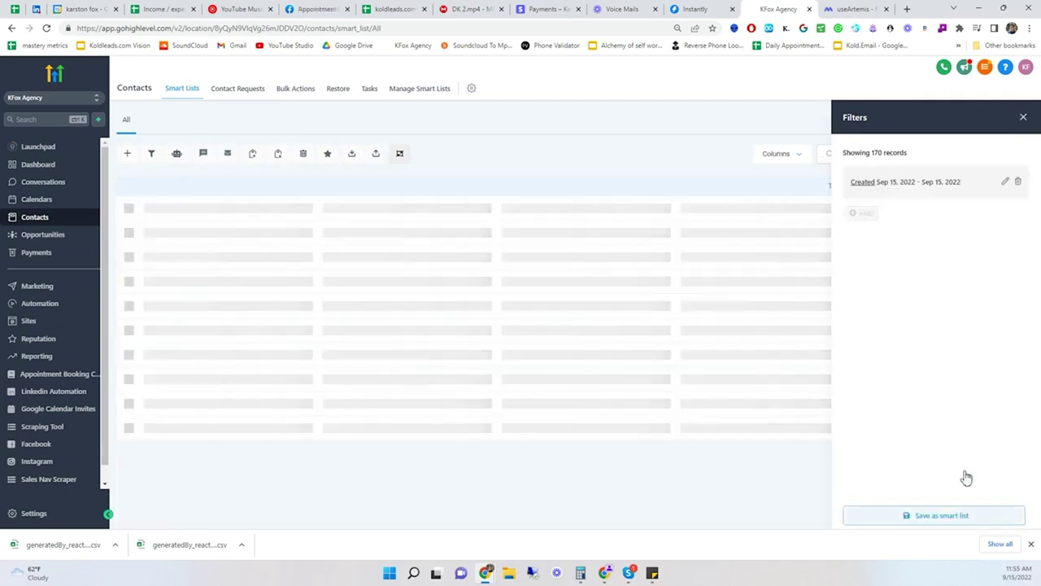
Step: Add a second filter condition so that only contacts whose Tag is voicemail are listed
{"action": "left_click", "coordinate": [860, 214]}
{"action": "left_click", "coordinate": [891, 171]}
{"action": "type", "text": "tag"}
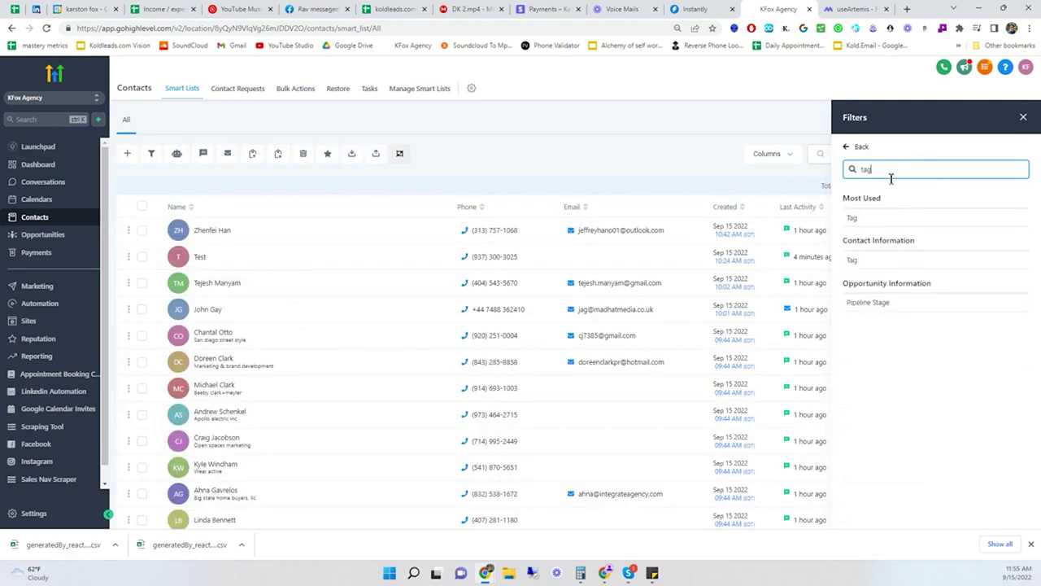
{"action": "left_click", "coordinate": [856, 217]}
{"action": "left_click", "coordinate": [865, 264]}
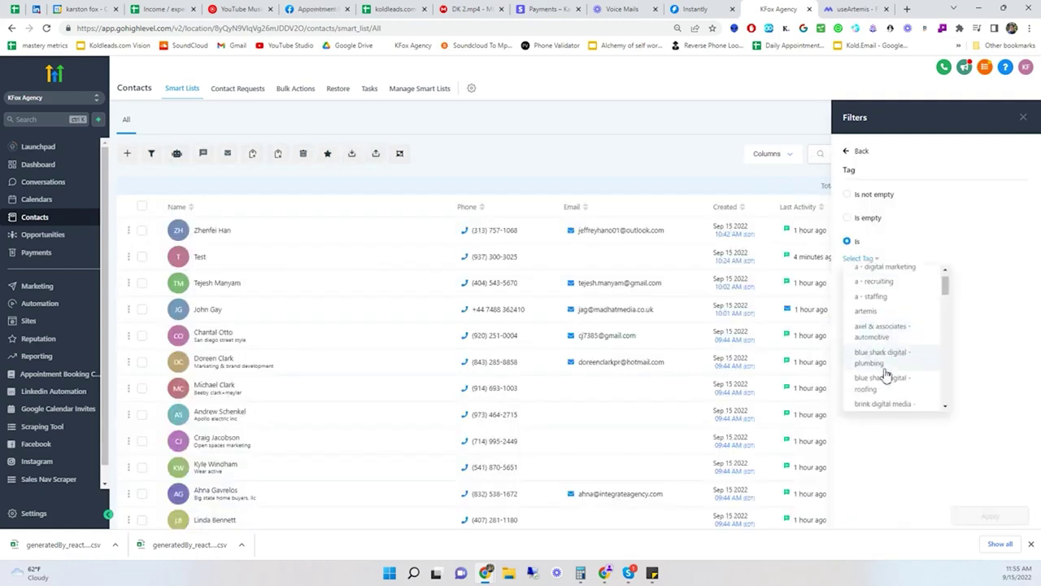
{"action": "scroll", "coordinate": [884, 374], "scroll_direction": "down", "scroll_amount": 8}
{"action": "left_click", "coordinate": [887, 400]}
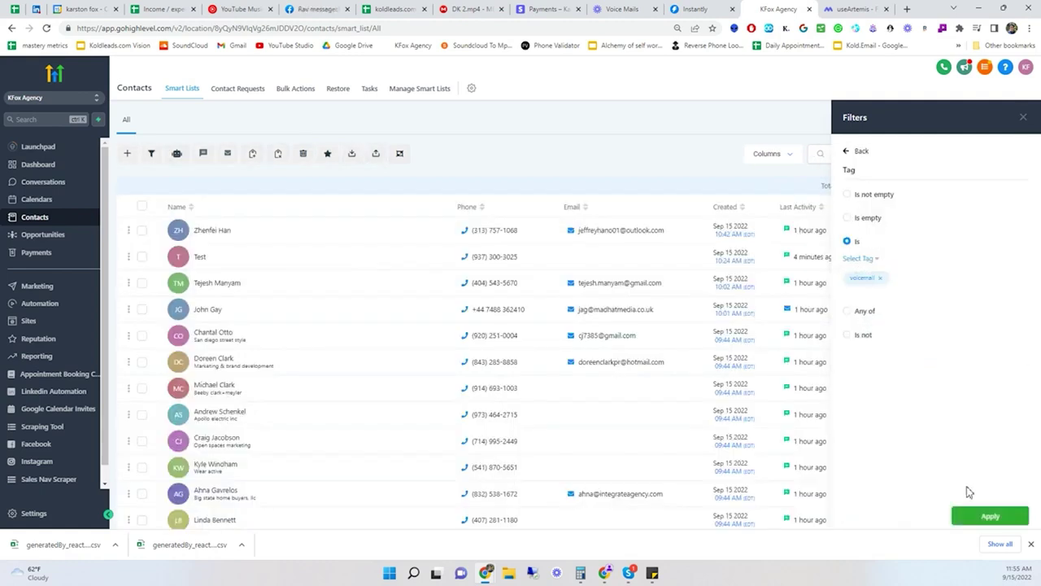
{"action": "left_click", "coordinate": [980, 517]}
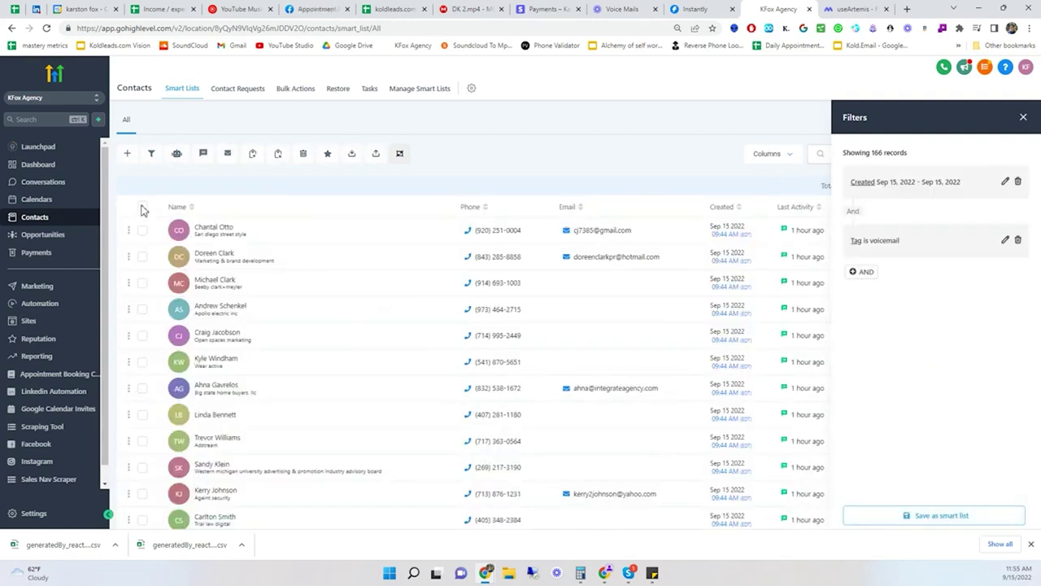
Step: Select all filtered contacts across all pages, remove the Tag is voicemail filter, and select the full list again
{"action": "left_click", "coordinate": [142, 206]}
{"action": "left_click", "coordinate": [259, 187]}
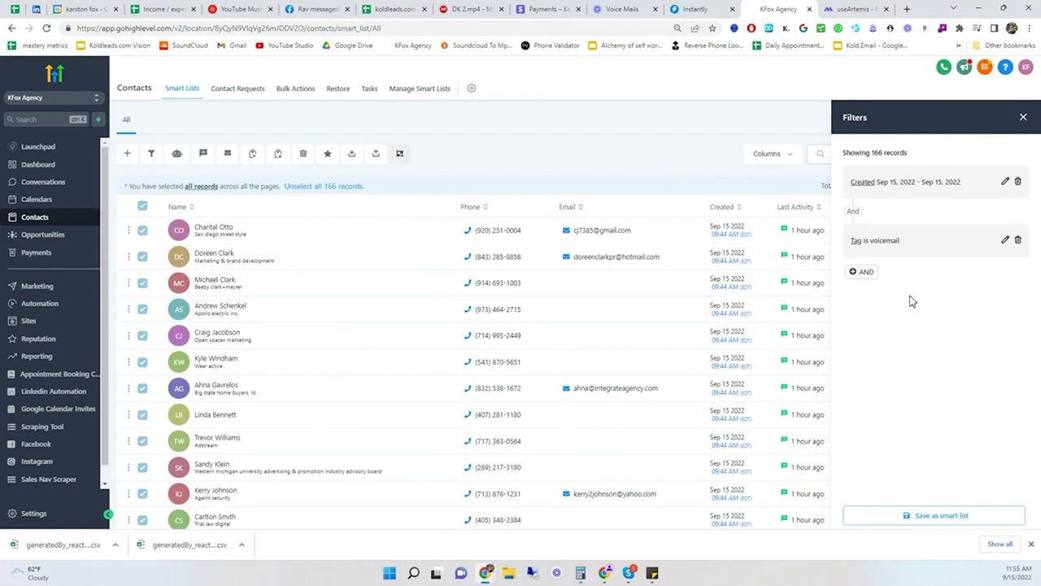
{"action": "left_click", "coordinate": [1017, 239]}
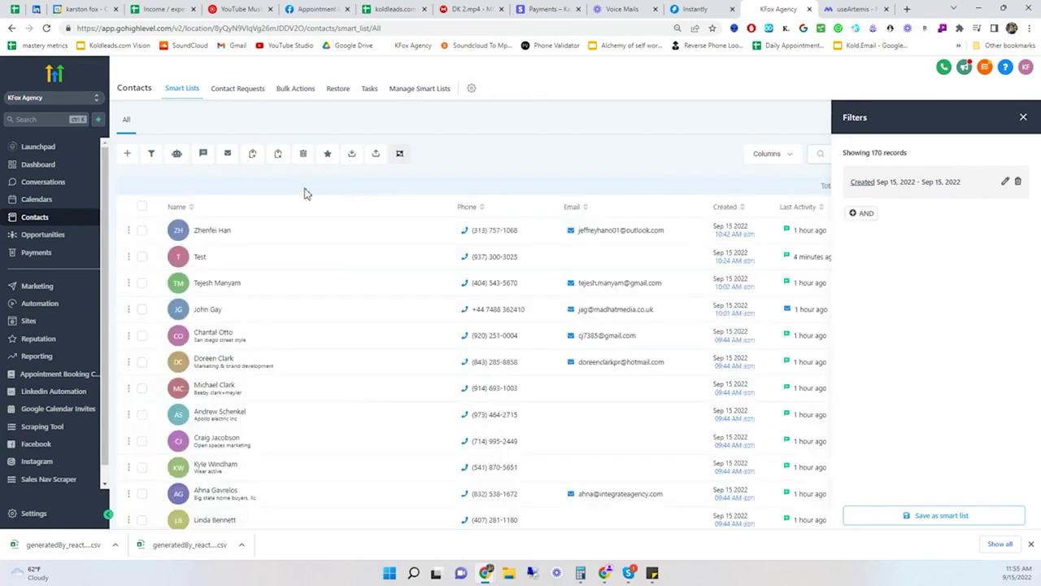
{"action": "left_click", "coordinate": [141, 206]}
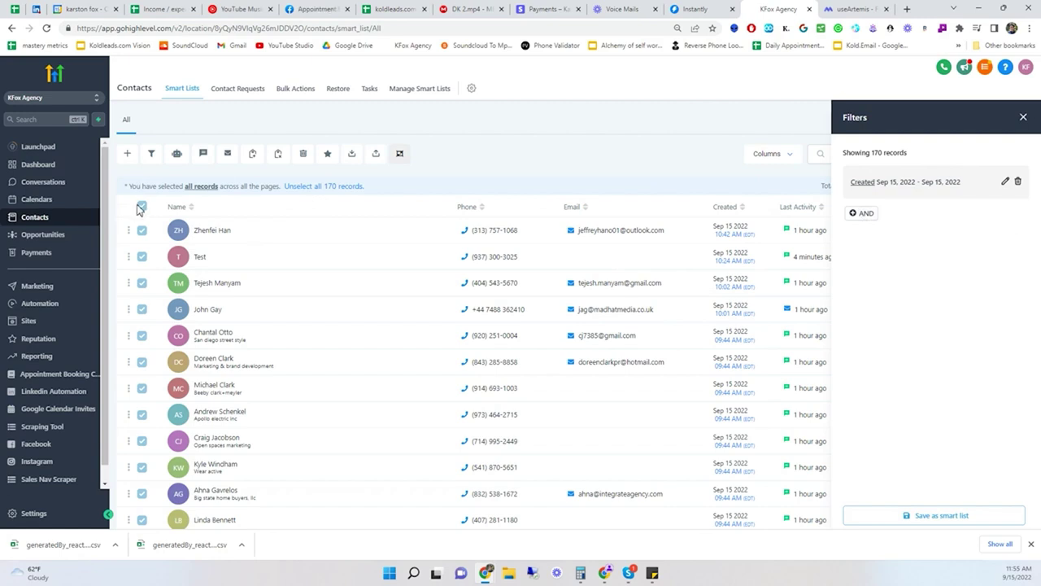
Step: Add a Tag is voicemail condition to the Created date filter and apply it
{"action": "left_click", "coordinate": [863, 213]}
{"action": "left_click", "coordinate": [895, 169]}
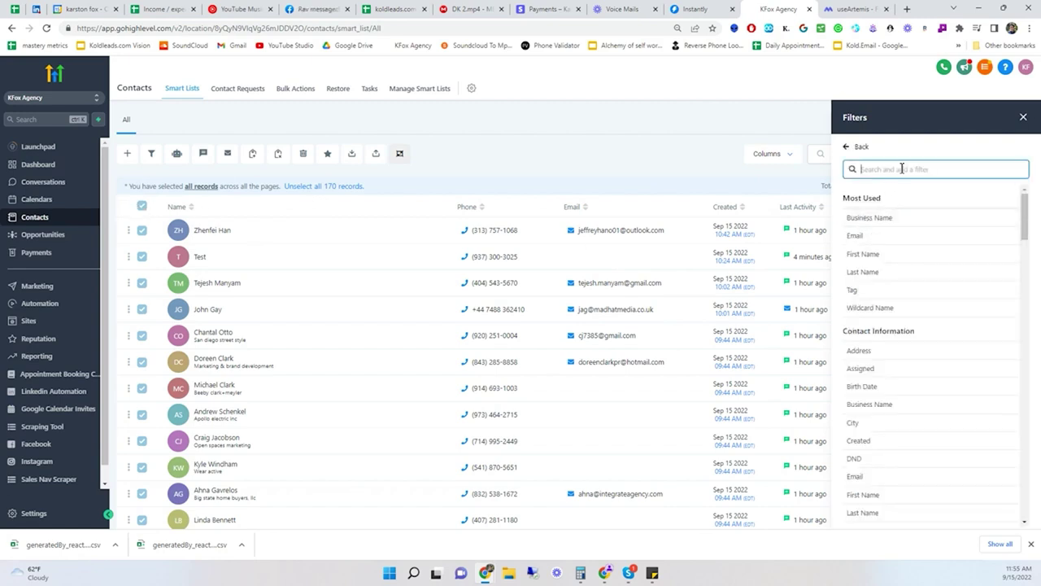
{"action": "type", "text": "car"}
{"action": "key", "text": "BackSpace"}
{"action": "key", "text": "BackSpace"}
{"action": "key", "text": "BackSpace"}
{"action": "type", "text": "tag"}
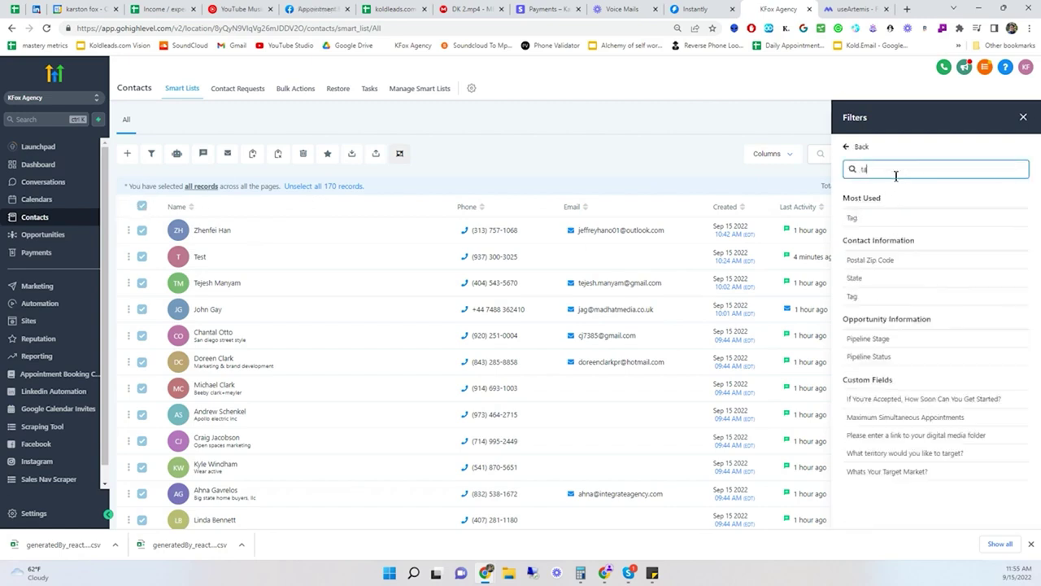
{"action": "left_click", "coordinate": [886, 218]}
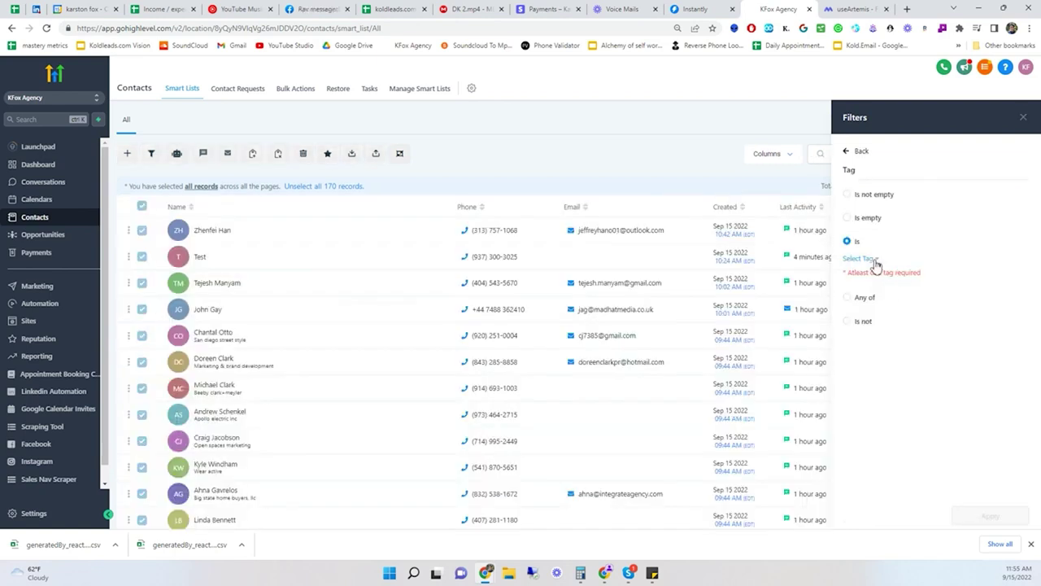
{"action": "left_click", "coordinate": [875, 260]}
{"action": "scroll", "coordinate": [887, 358], "scroll_direction": "down", "scroll_amount": 5}
{"action": "scroll", "coordinate": [877, 395], "scroll_direction": "down", "scroll_amount": 5}
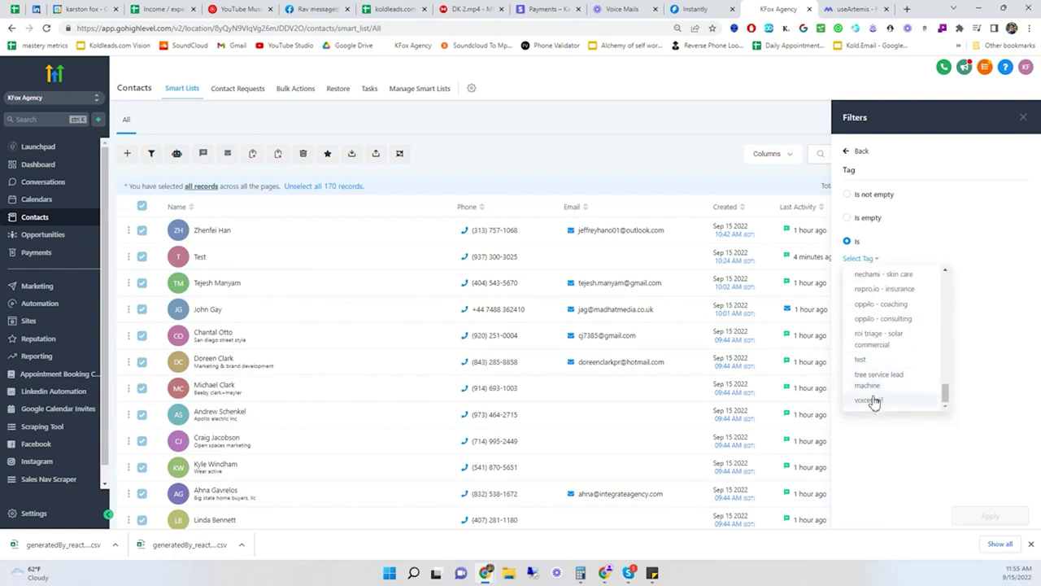
{"action": "left_click", "coordinate": [873, 399]}
{"action": "left_click", "coordinate": [1015, 516]}
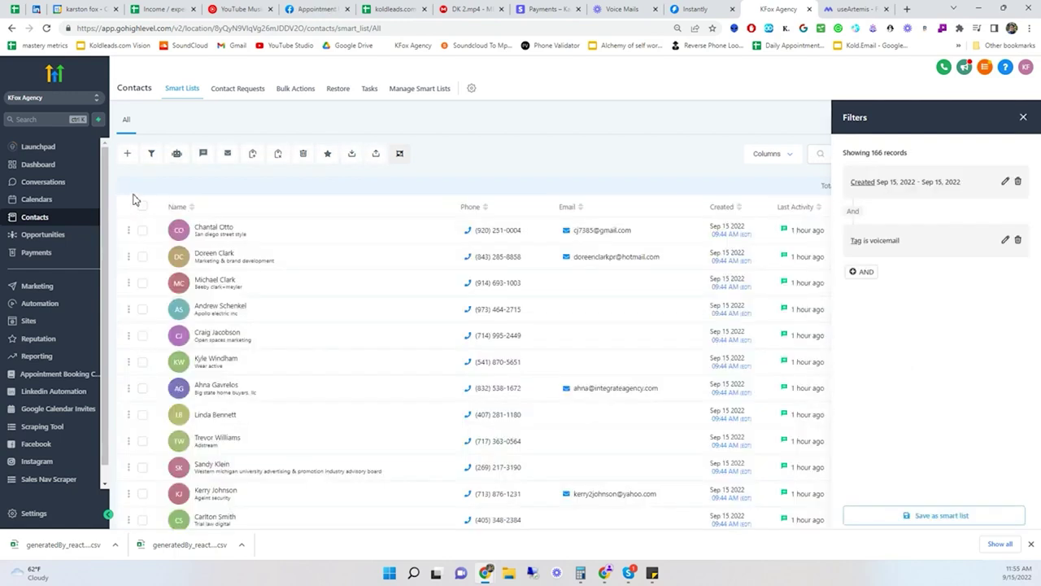
Step: Select all filtered contacts across all pages and choose Workflow - Voicemail Drop as the workflow to add them to
{"action": "left_click", "coordinate": [142, 207]}
{"action": "left_click", "coordinate": [268, 187]}
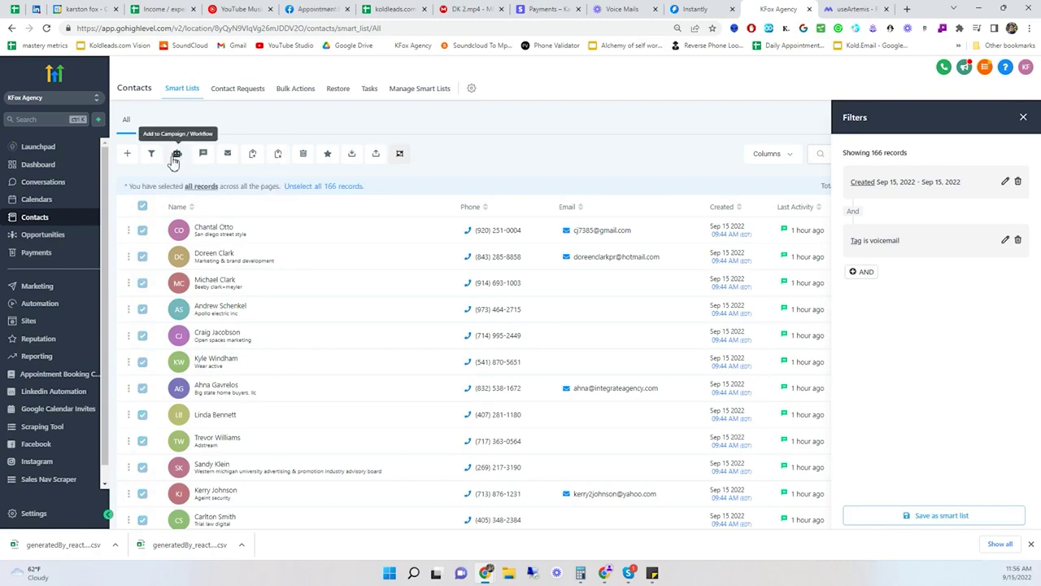
{"action": "left_click", "coordinate": [176, 154]}
{"action": "left_click", "coordinate": [640, 282]}
{"action": "left_click", "coordinate": [415, 194]}
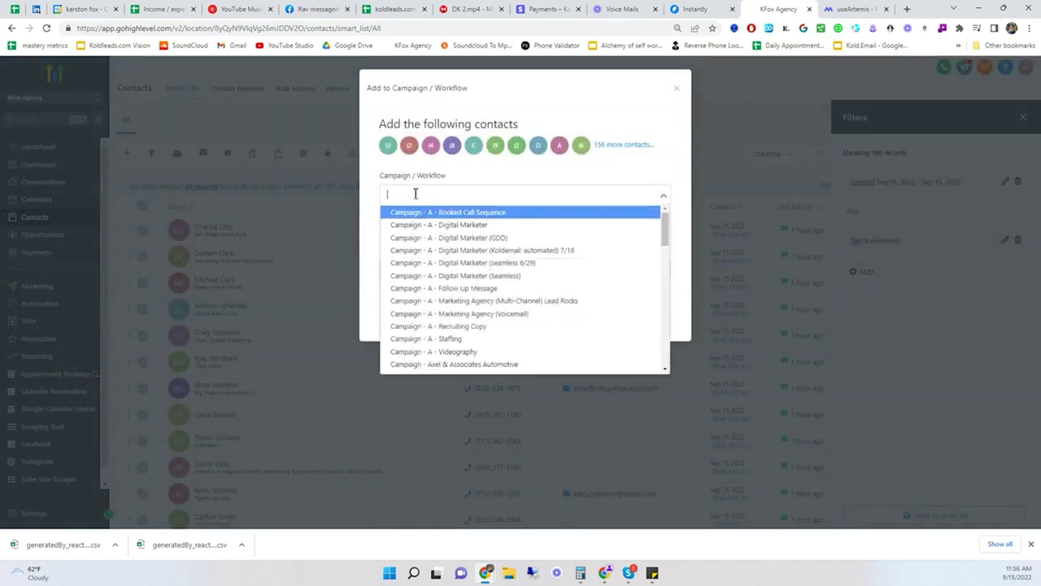
{"action": "type", "text": "voic"}
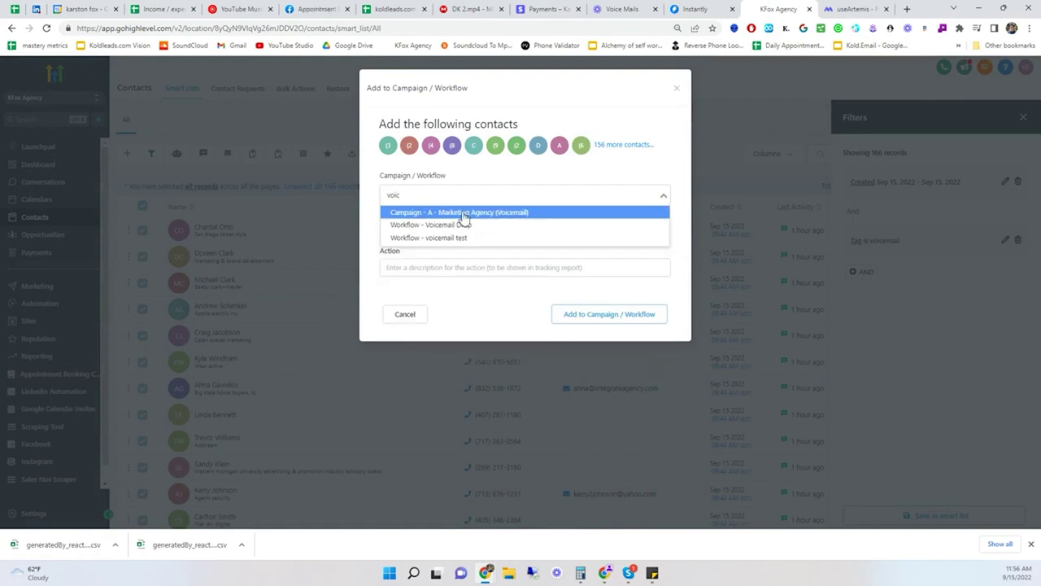
{"action": "left_click", "coordinate": [464, 223]}
Step: Set the contacts to be added in drip mode, with the action description Voicemail - Marketing - 9/15-9/16
{"action": "left_click", "coordinate": [544, 224]}
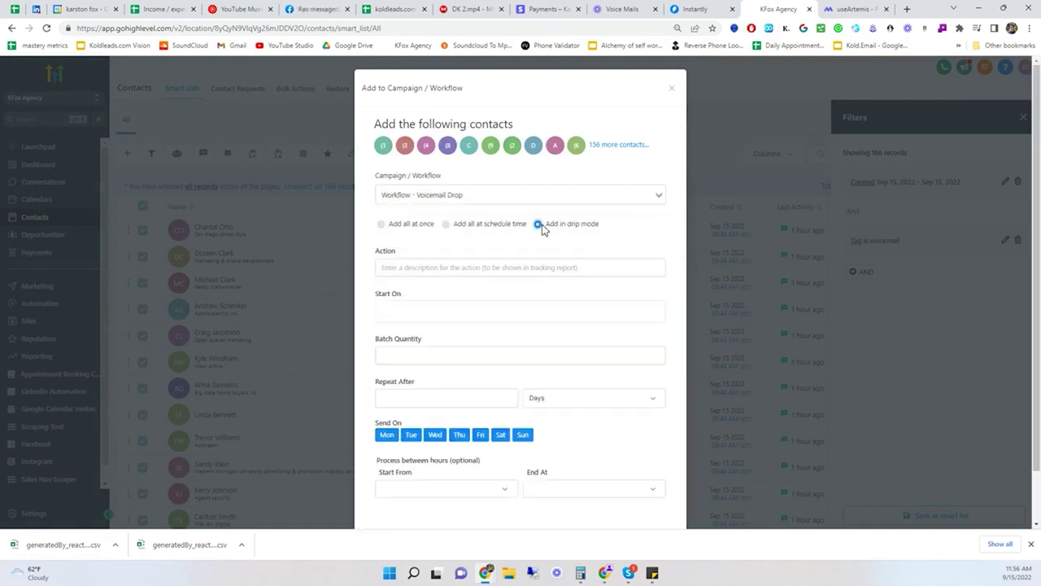
{"action": "scroll", "coordinate": [521, 220], "scroll_direction": "down", "scroll_amount": 1}
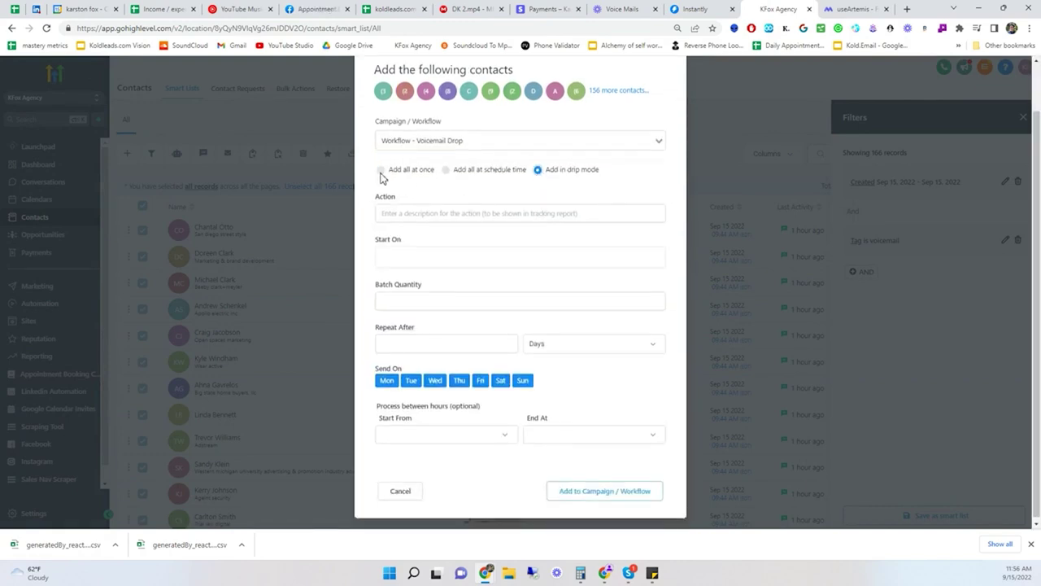
{"action": "left_click", "coordinate": [382, 171]}
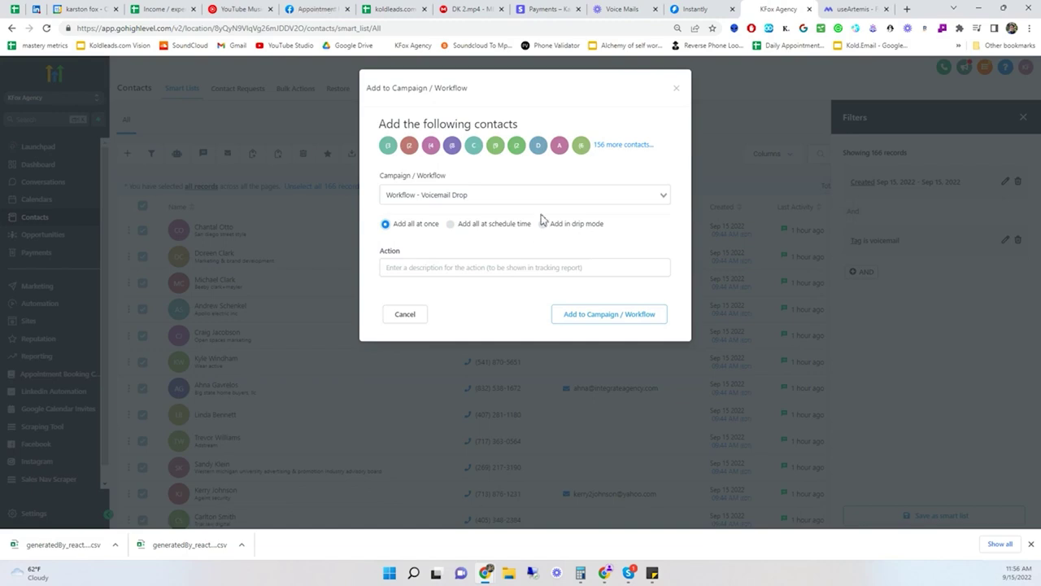
{"action": "left_click", "coordinate": [542, 226]}
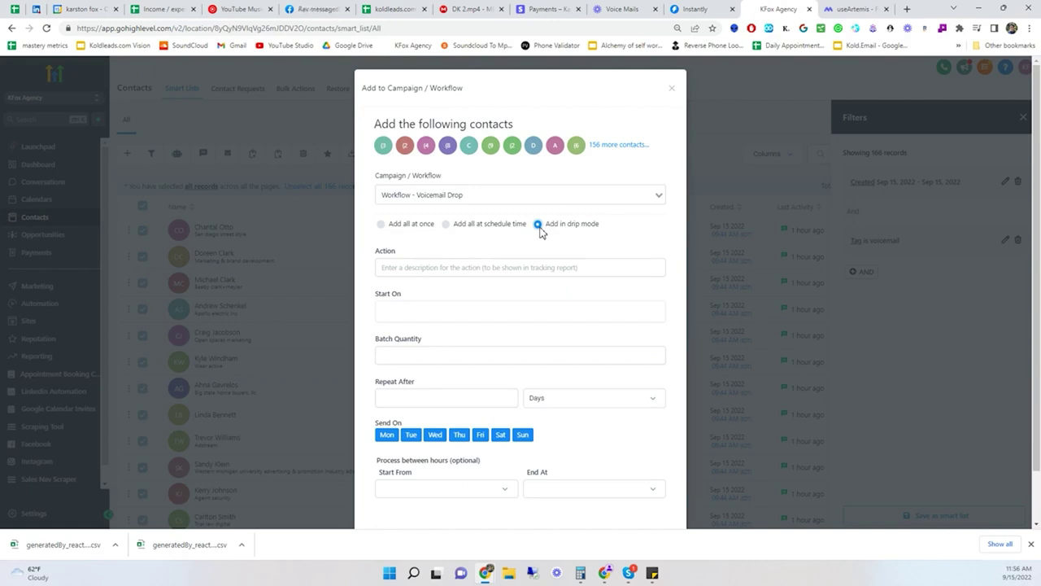
{"action": "left_click", "coordinate": [445, 265]}
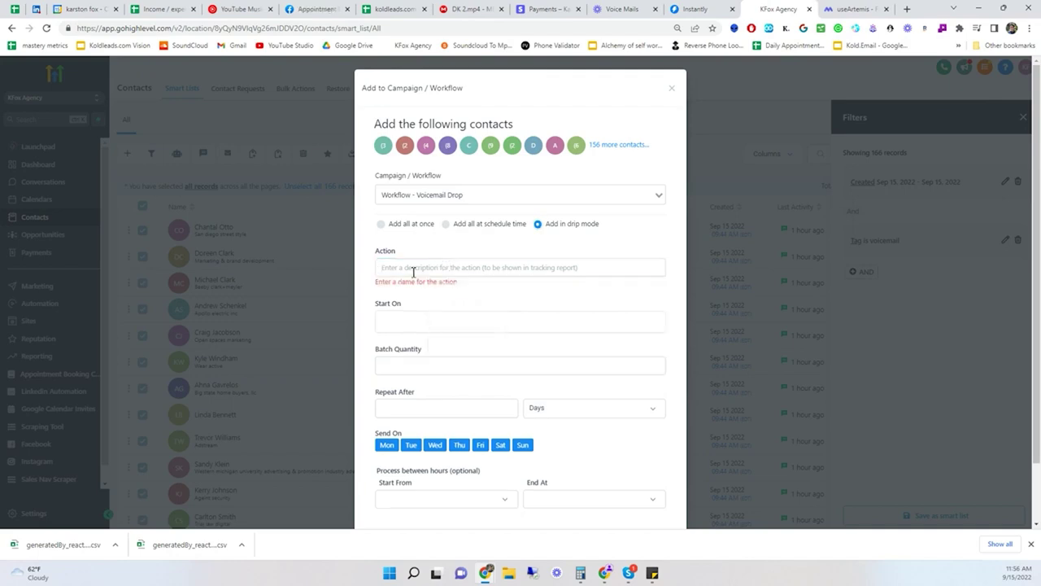
{"action": "left_click", "coordinate": [414, 269]}
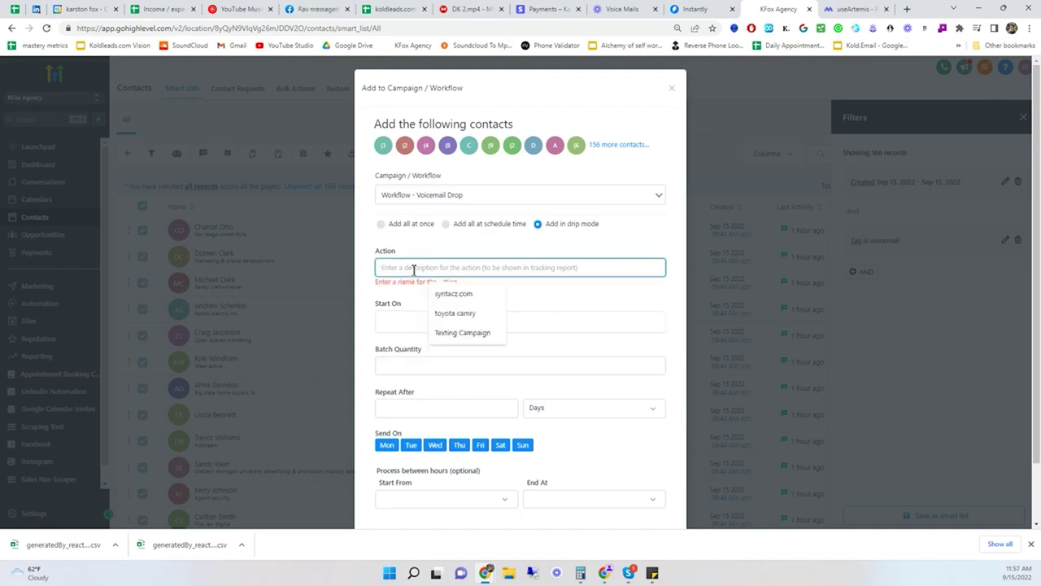
{"action": "type", "text": "Voicemail"}
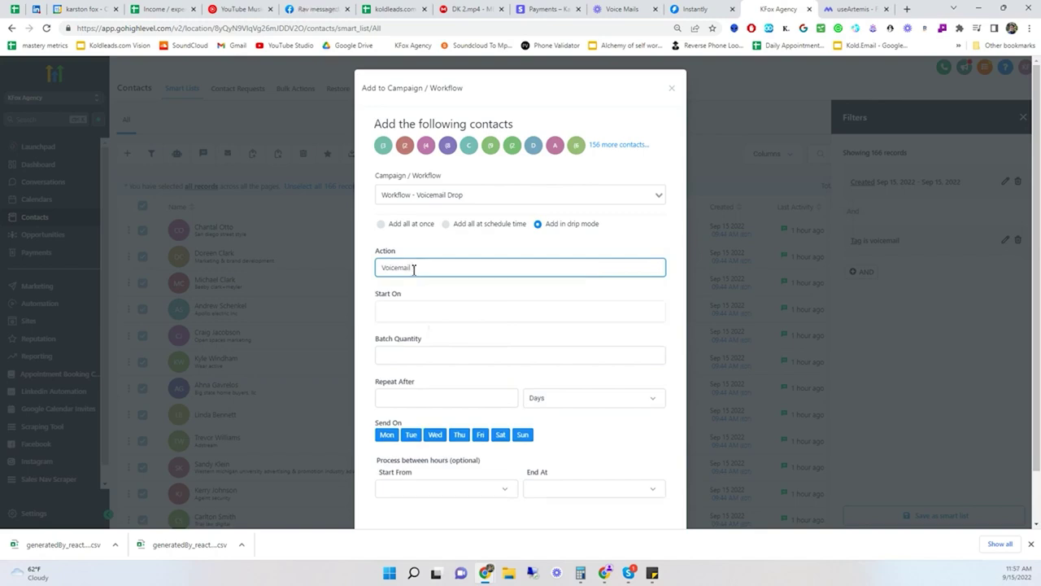
{"action": "type", "text": " Marketing - 9/15/-9/18"}
Step: Set the drip's Start On date and time to Thu, Sep 15, 2022 12:00 PM
{"action": "left_click", "coordinate": [424, 305]}
{"action": "left_click", "coordinate": [462, 231]}
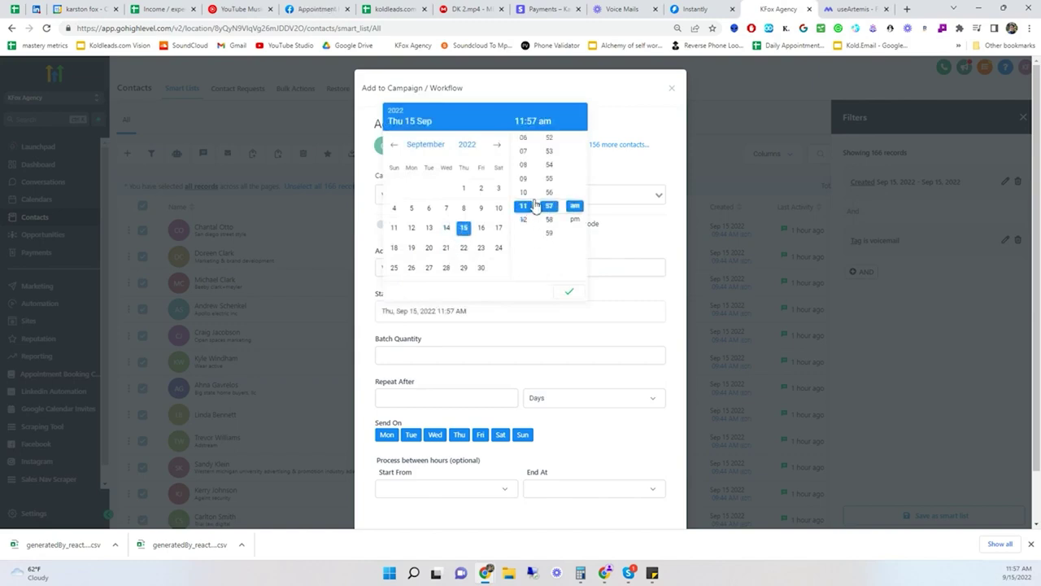
{"action": "left_click", "coordinate": [524, 219]}
{"action": "scroll", "coordinate": [547, 216], "scroll_direction": "down", "scroll_amount": 5}
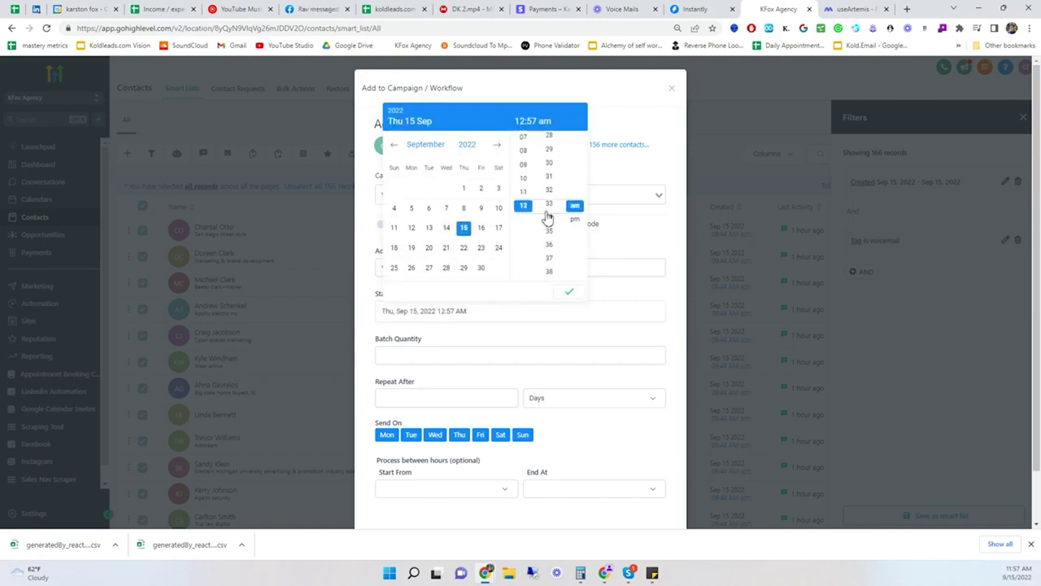
{"action": "left_click", "coordinate": [549, 209]}
{"action": "left_click", "coordinate": [575, 218]}
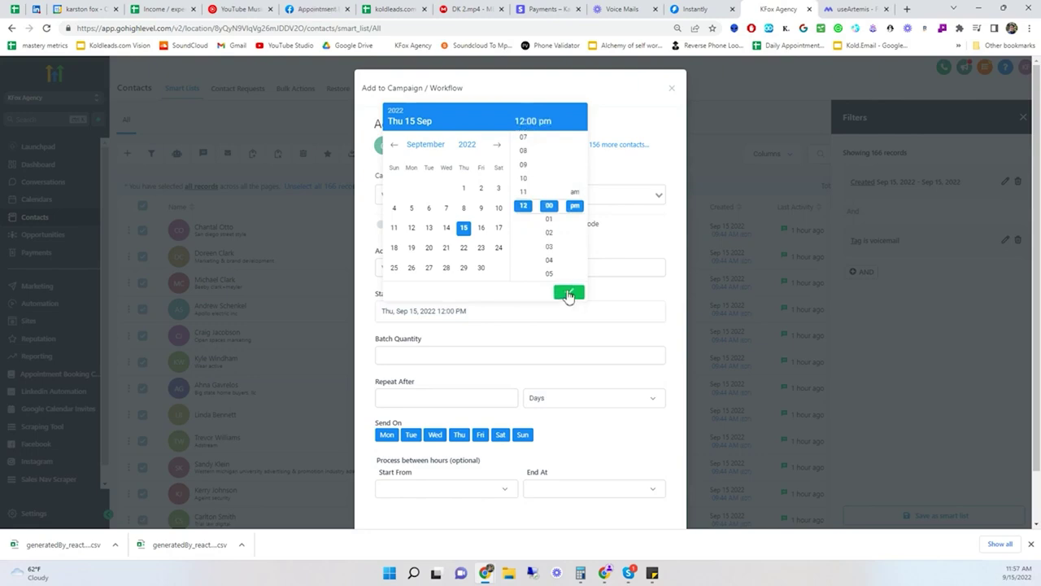
{"action": "left_click", "coordinate": [570, 291]}
{"action": "scroll", "coordinate": [395, 366], "scroll_direction": "down", "scroll_amount": 1}
Step: Set the batch quantity to 5, repeating after 1 minute, and exclude Sat and Sun from the sending days
{"action": "left_click", "coordinate": [407, 297]}
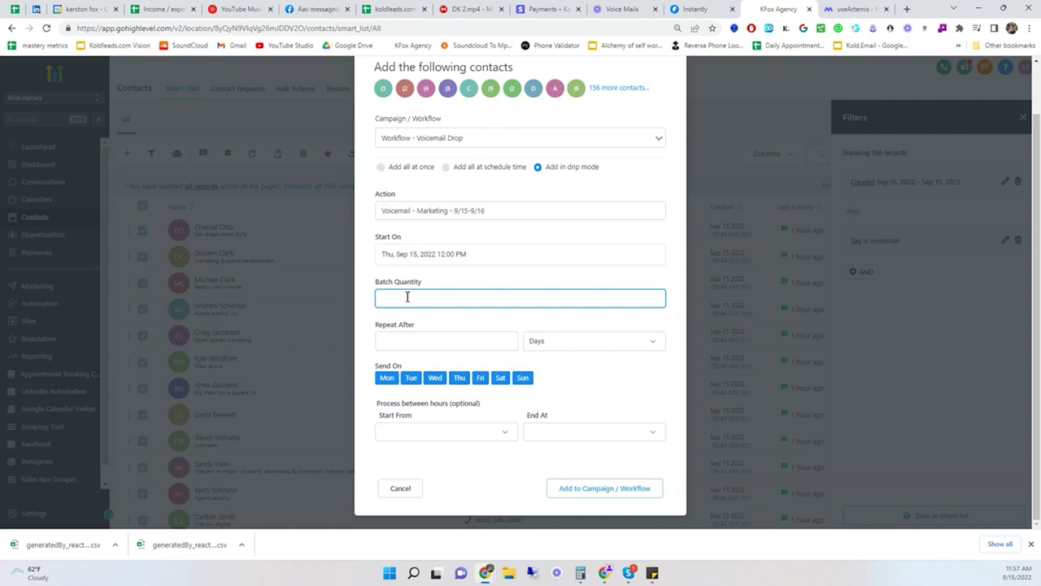
{"action": "type", "text": "5"}
{"action": "key", "text": "Tab"}
{"action": "type", "text": "1"}
{"action": "left_click", "coordinate": [558, 342]}
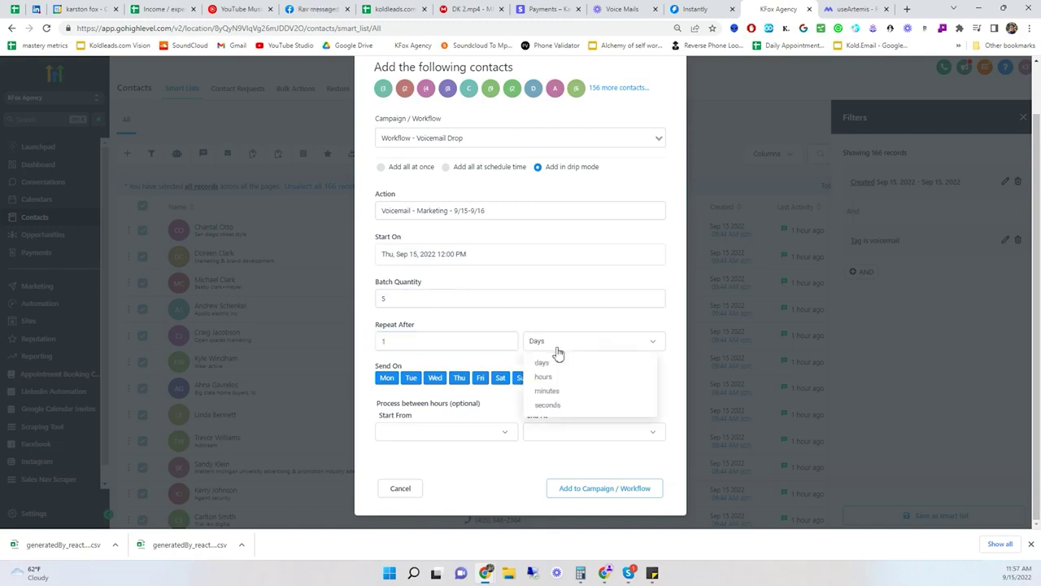
{"action": "left_click", "coordinate": [559, 393]}
{"action": "left_click", "coordinate": [501, 378]}
{"action": "left_click", "coordinate": [522, 379]}
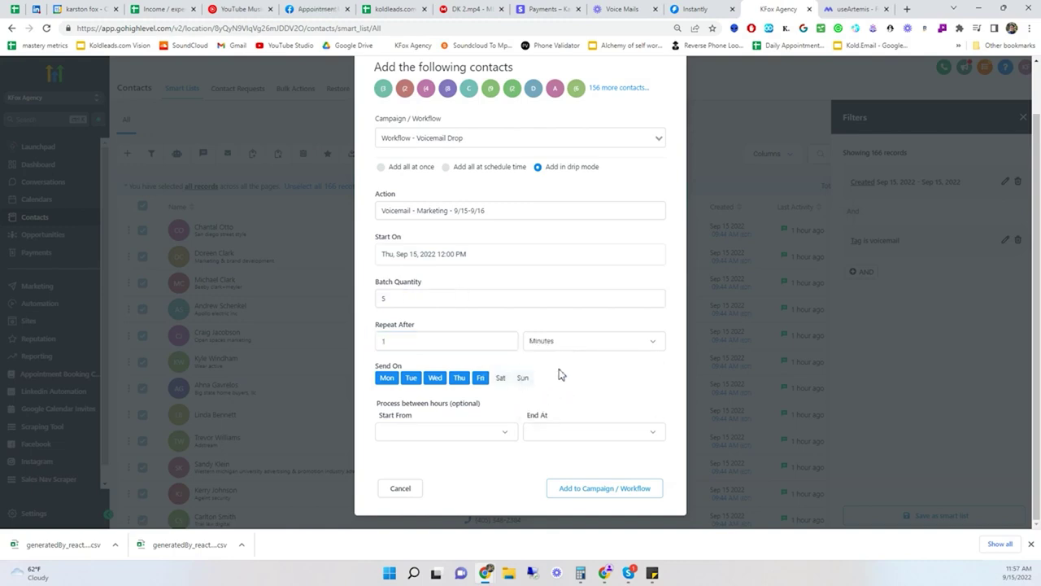
Step: Examine the batch quantity and repeat interval to see how many contacts are processed each minute
{"action": "left_click", "coordinate": [400, 298]}
{"action": "double_click", "coordinate": [379, 340]}
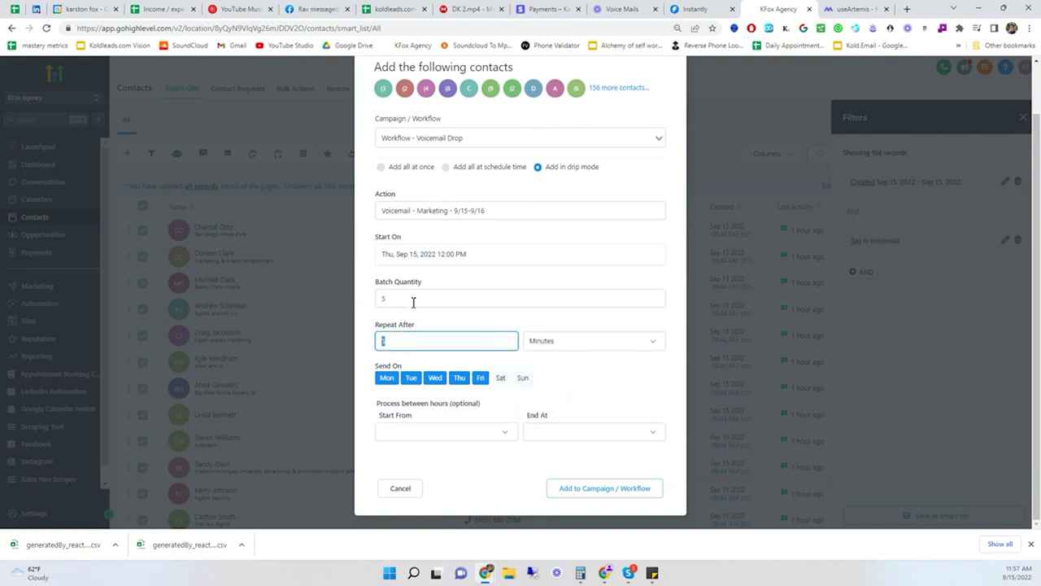
{"action": "left_click", "coordinate": [413, 302]}
{"action": "left_click_drag", "start_coordinate": [420, 281], "coordinate": [375, 283]}
{"action": "double_click", "coordinate": [414, 285]}
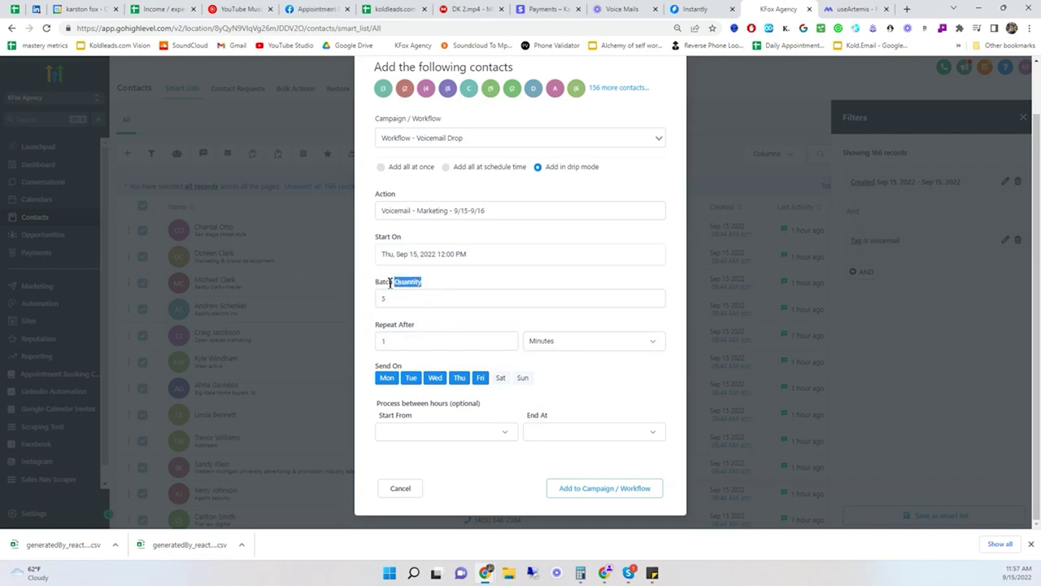
{"action": "double_click", "coordinate": [397, 283]}
{"action": "triple_click", "coordinate": [395, 283]}
{"action": "double_click", "coordinate": [388, 299]}
{"action": "left_click_drag", "start_coordinate": [377, 283], "coordinate": [400, 298]}
{"action": "left_click", "coordinate": [435, 299]}
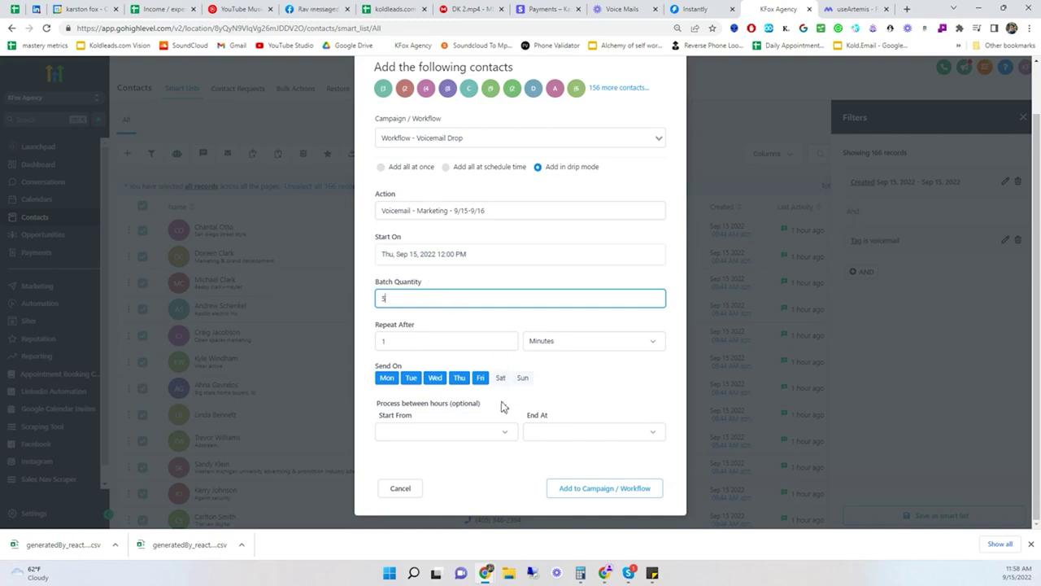
Step: Limit the drip's processing hours to start from 12:00 pm and end at 02:00 pm
{"action": "left_click", "coordinate": [432, 433]}
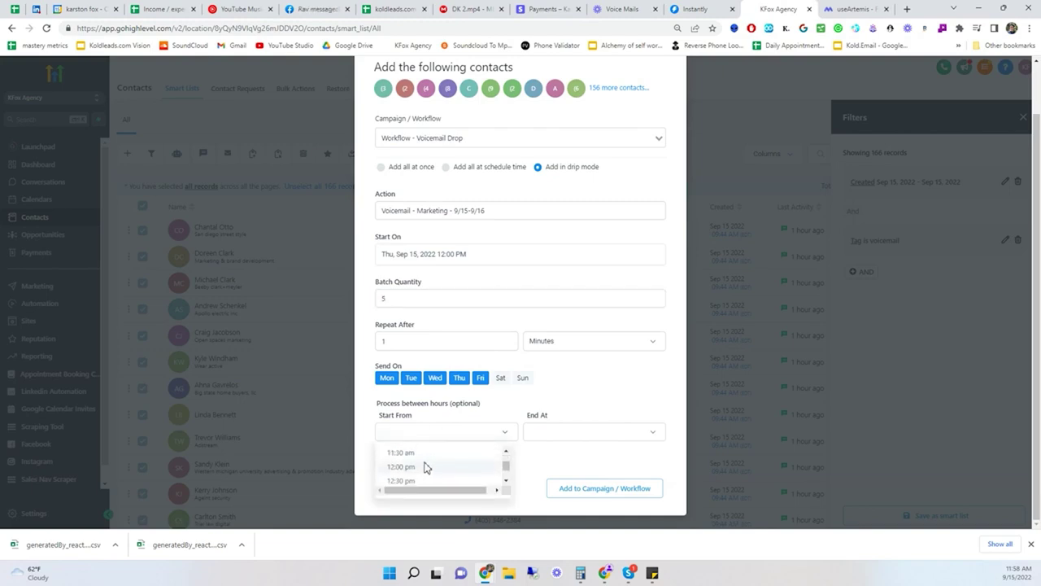
{"action": "left_click", "coordinate": [426, 465]}
{"action": "left_click", "coordinate": [567, 434]}
{"action": "scroll", "coordinate": [569, 472], "scroll_direction": "down", "scroll_amount": 3}
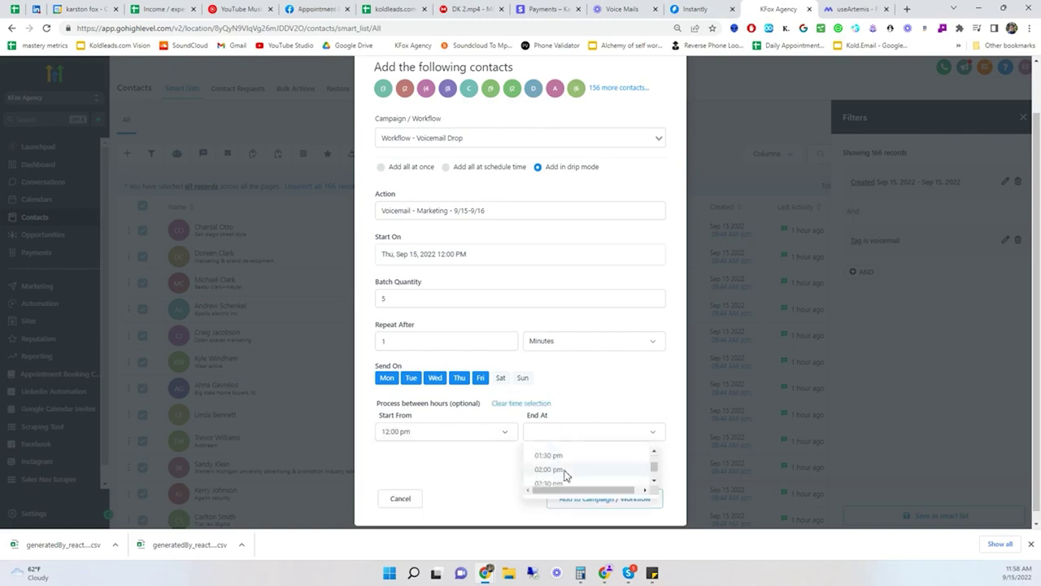
{"action": "left_click", "coordinate": [562, 467]}
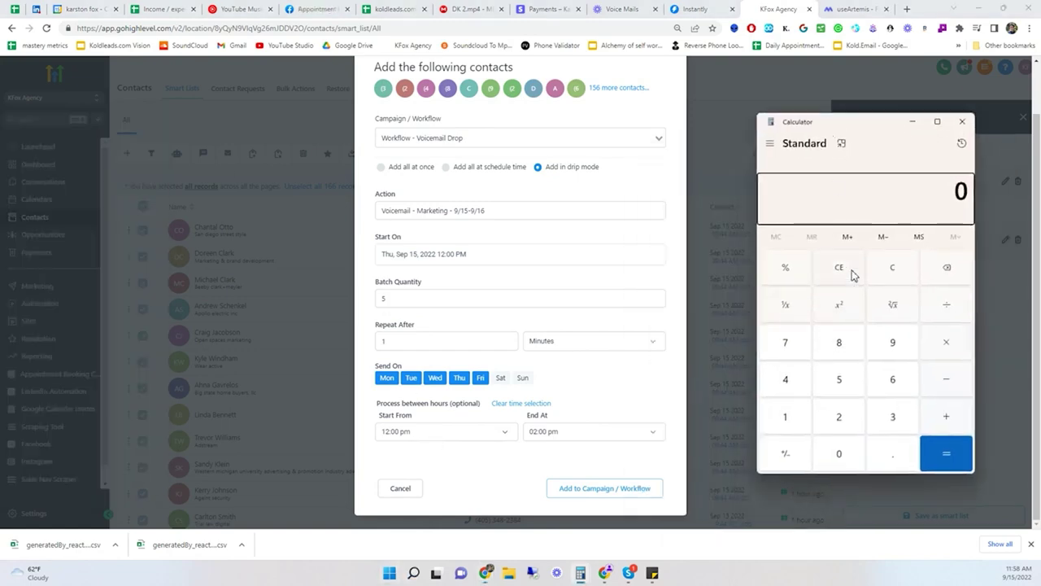
Step: Switch to Calculator and multiply 120 by 5 to work out the contacts processed in two hours
{"action": "type", "text": "120*5"}
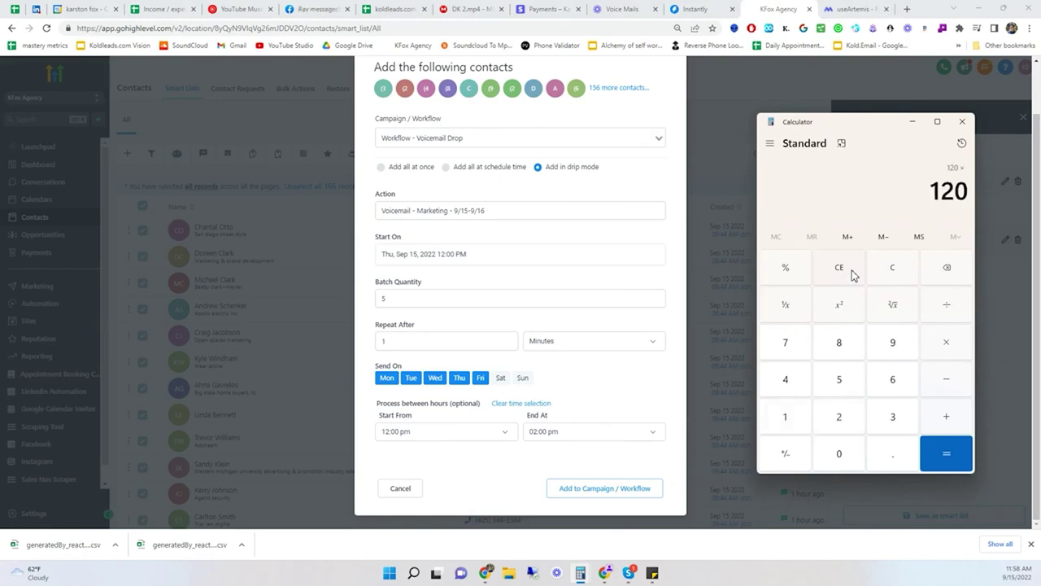
{"action": "key", "text": "Return"}
{"action": "left_click_drag", "start_coordinate": [928, 190], "coordinate": [962, 195]}
{"action": "left_click", "coordinate": [942, 189]}
{"action": "double_click", "coordinate": [956, 191]}
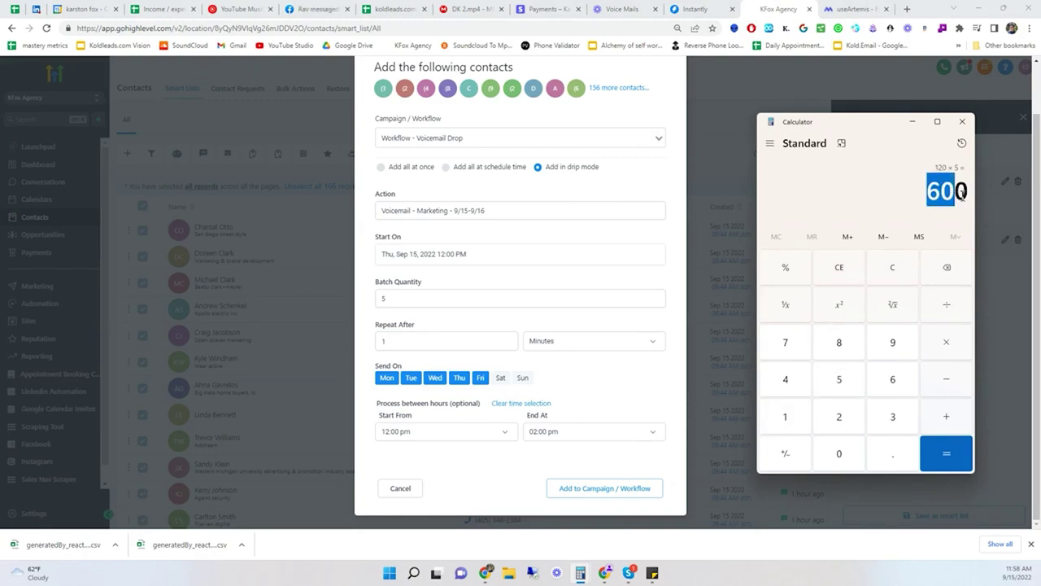
Step: Change the batch quantity to 2, check the contacts and drip settings, and close the dialog without adding them
{"action": "double_click", "coordinate": [383, 298]}
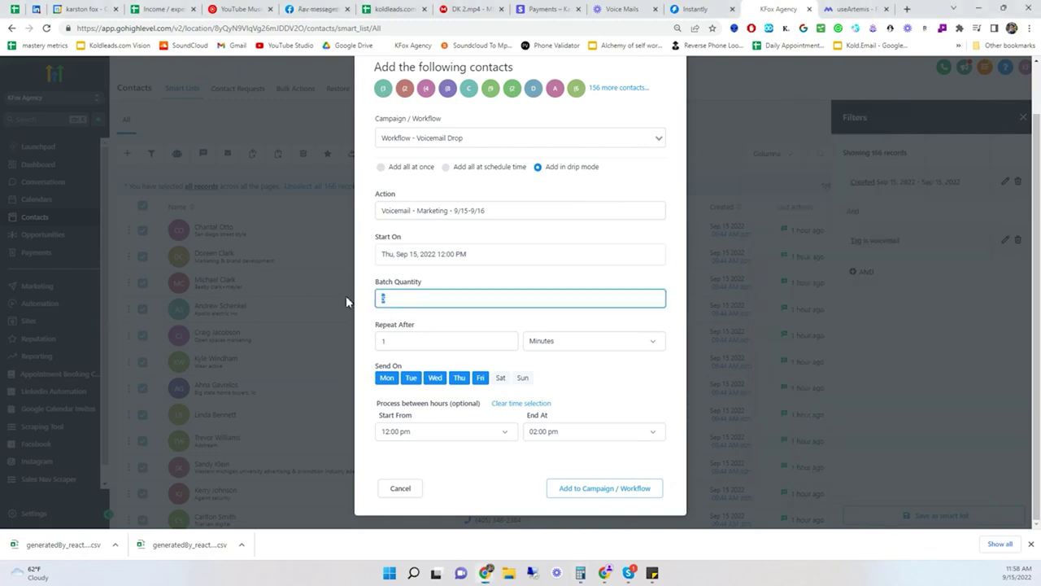
{"action": "type", "text": "2"}
{"action": "scroll", "coordinate": [491, 262], "scroll_direction": "up", "scroll_amount": 1}
{"action": "mouse_move", "coordinate": [650, 140]}
{"action": "left_mouse_down"}
{"action": "mouse_move", "coordinate": [587, 142]}
{"action": "mouse_move", "coordinate": [665, 147]}
{"action": "left_mouse_up"}
{"action": "left_click", "coordinate": [602, 142]}
{"action": "scroll", "coordinate": [596, 232], "scroll_direction": "down", "scroll_amount": 1}
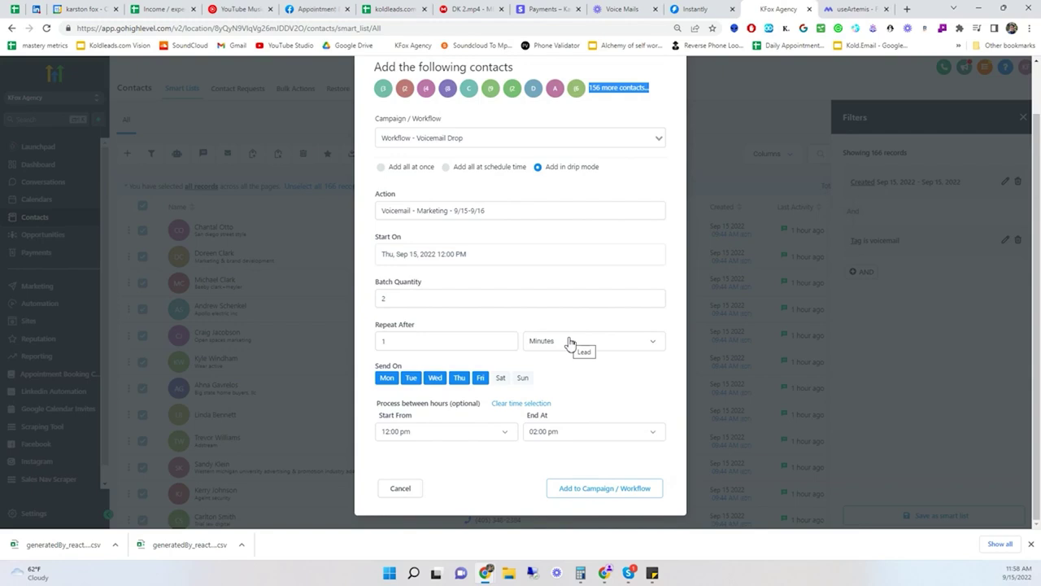
{"action": "scroll", "coordinate": [615, 449], "scroll_direction": "up", "scroll_amount": 1}
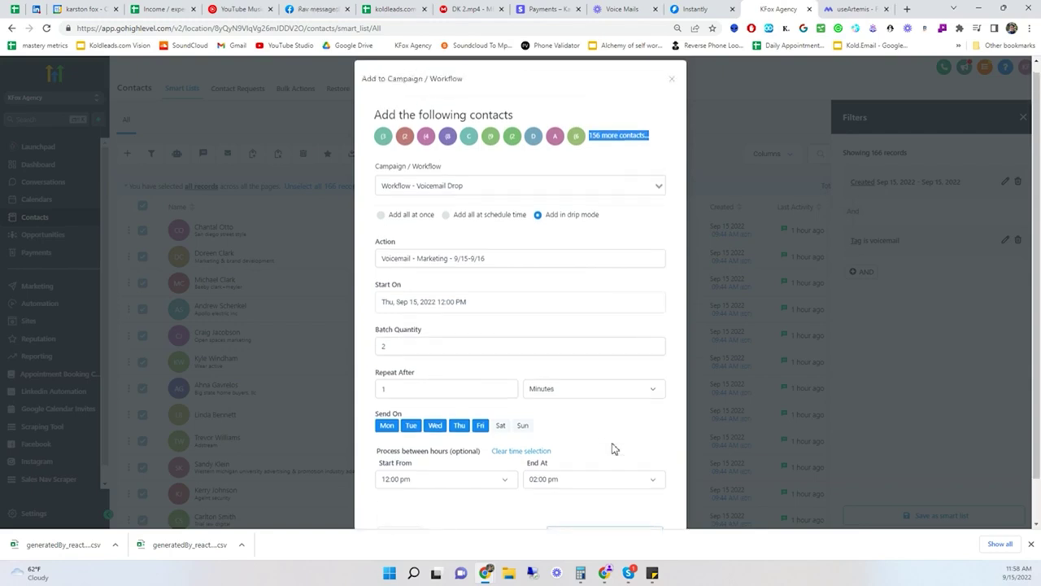
{"action": "scroll", "coordinate": [602, 480], "scroll_direction": "down", "scroll_amount": 1}
{"action": "scroll", "coordinate": [609, 493], "scroll_direction": "up", "scroll_amount": 1}
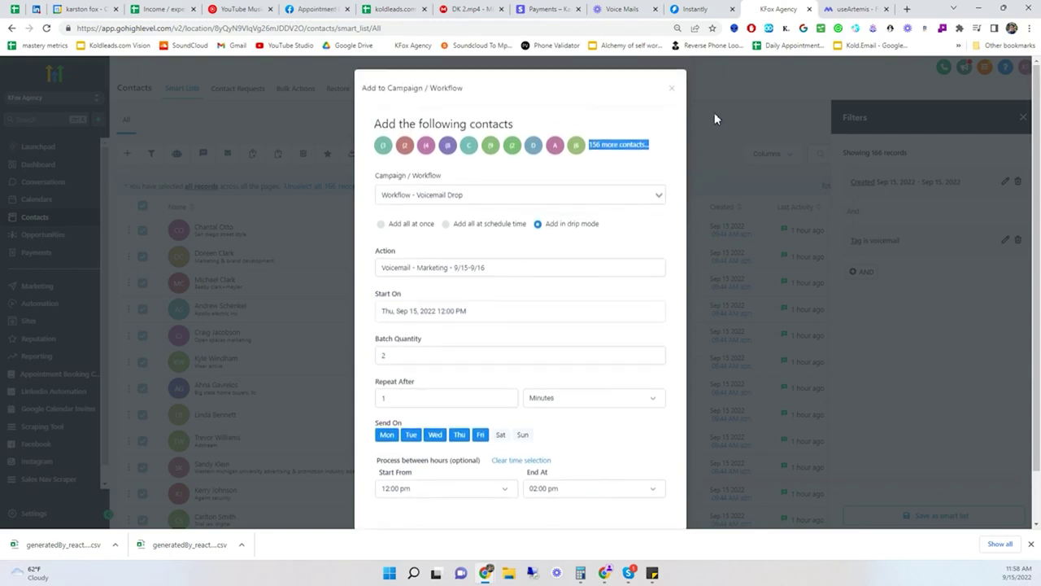
{"action": "left_click", "coordinate": [672, 88]}
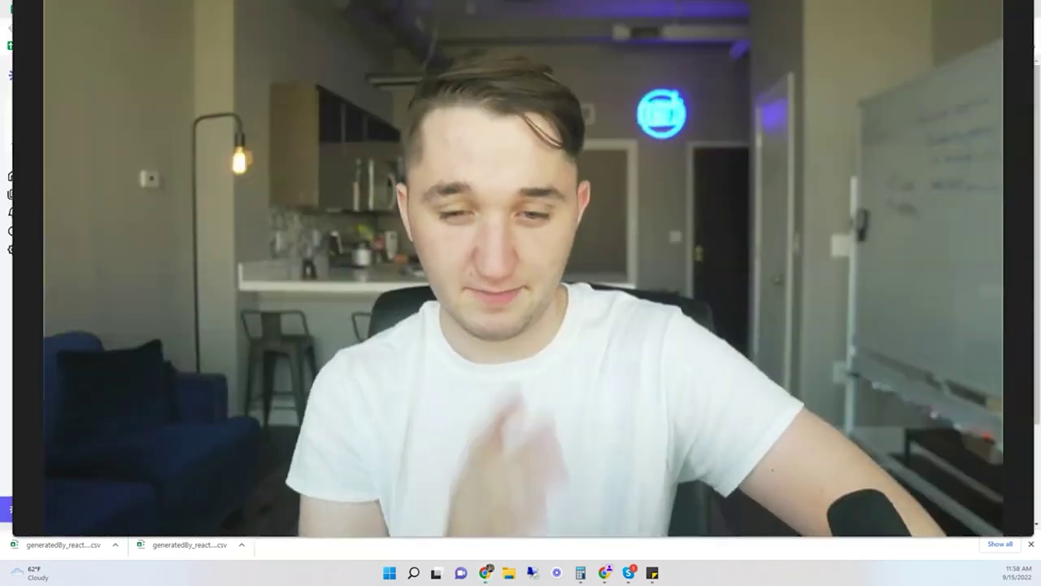